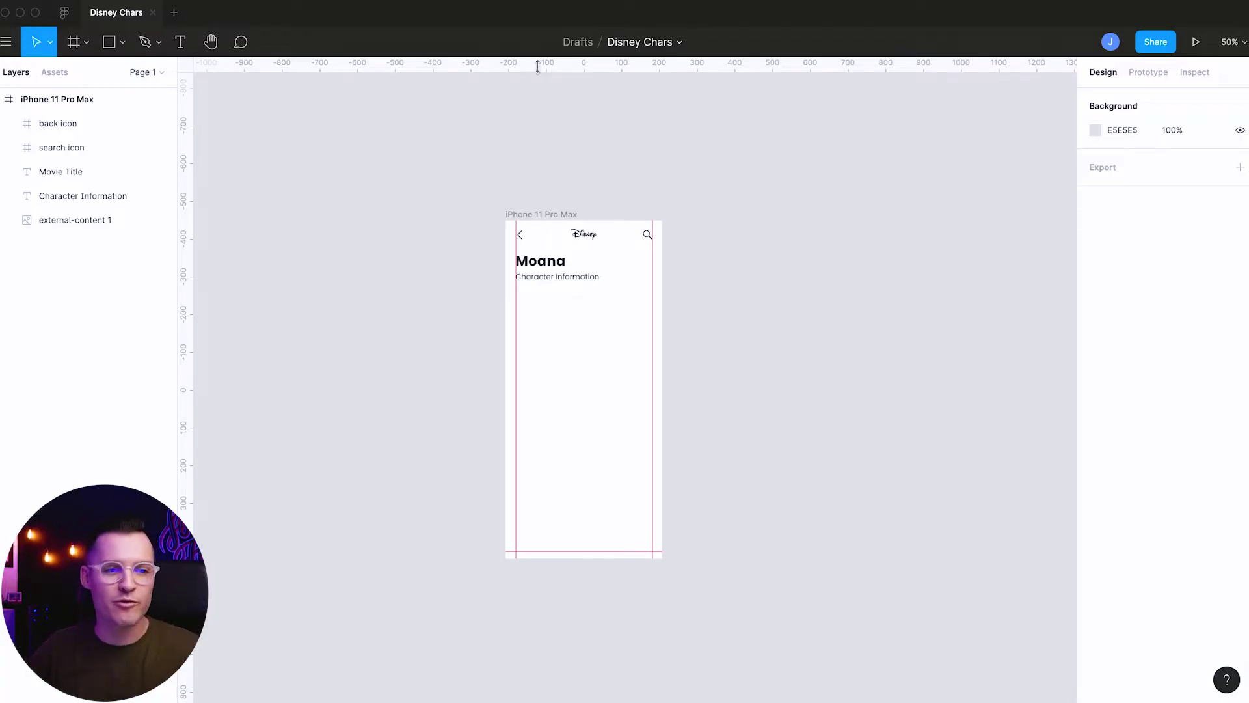
Zoom into the iPhone 11 Pro Max frame and recentre the view on the Moana screen
drag(482, 196, 706, 650)
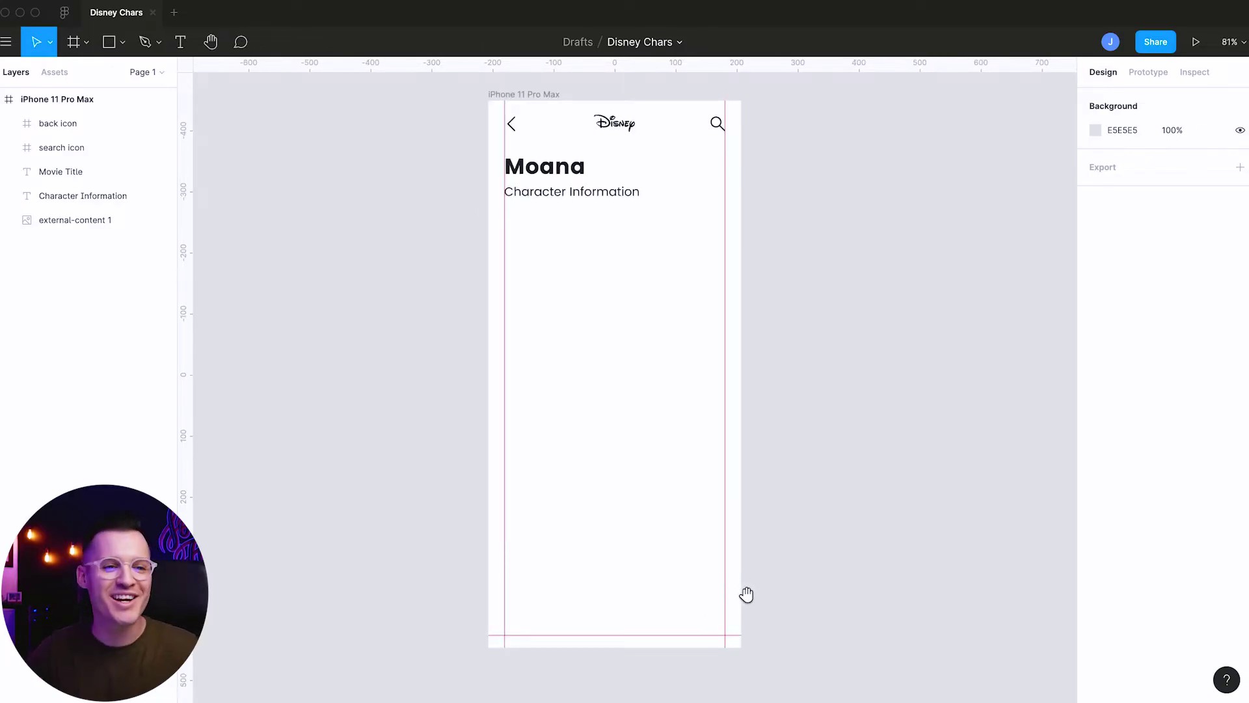
drag(747, 594, 756, 608)
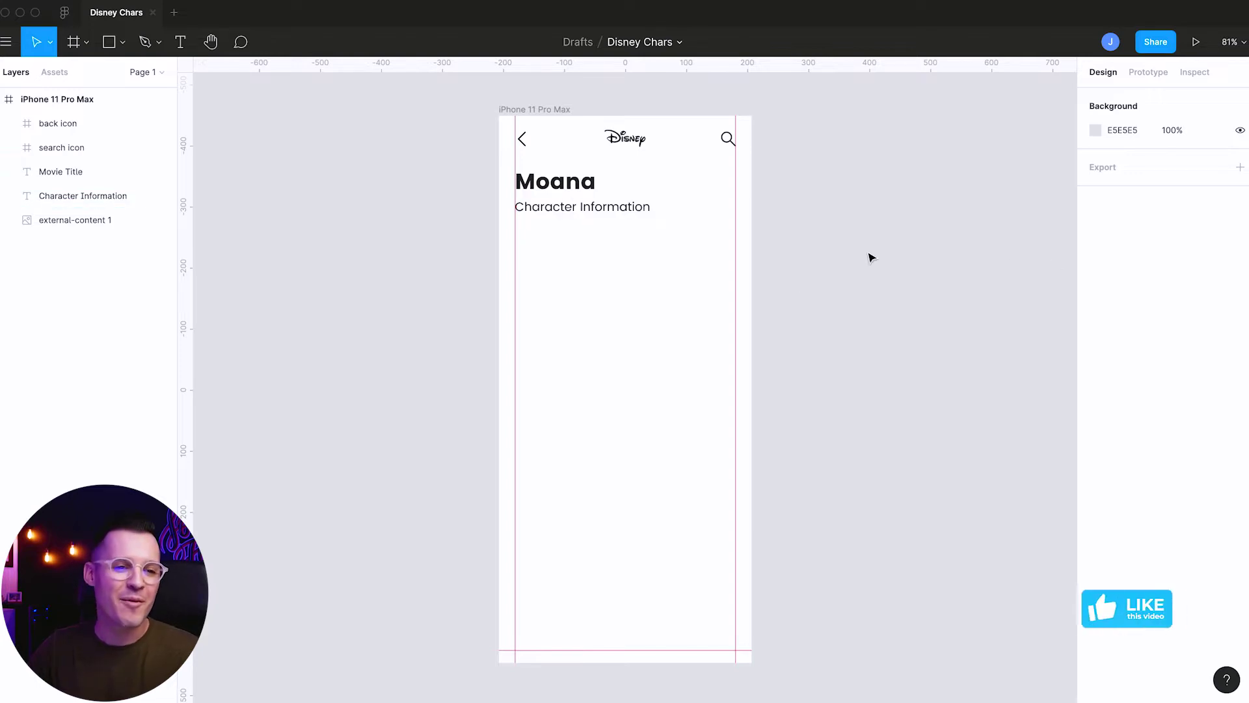
drag(1214, 344, 1143, 349)
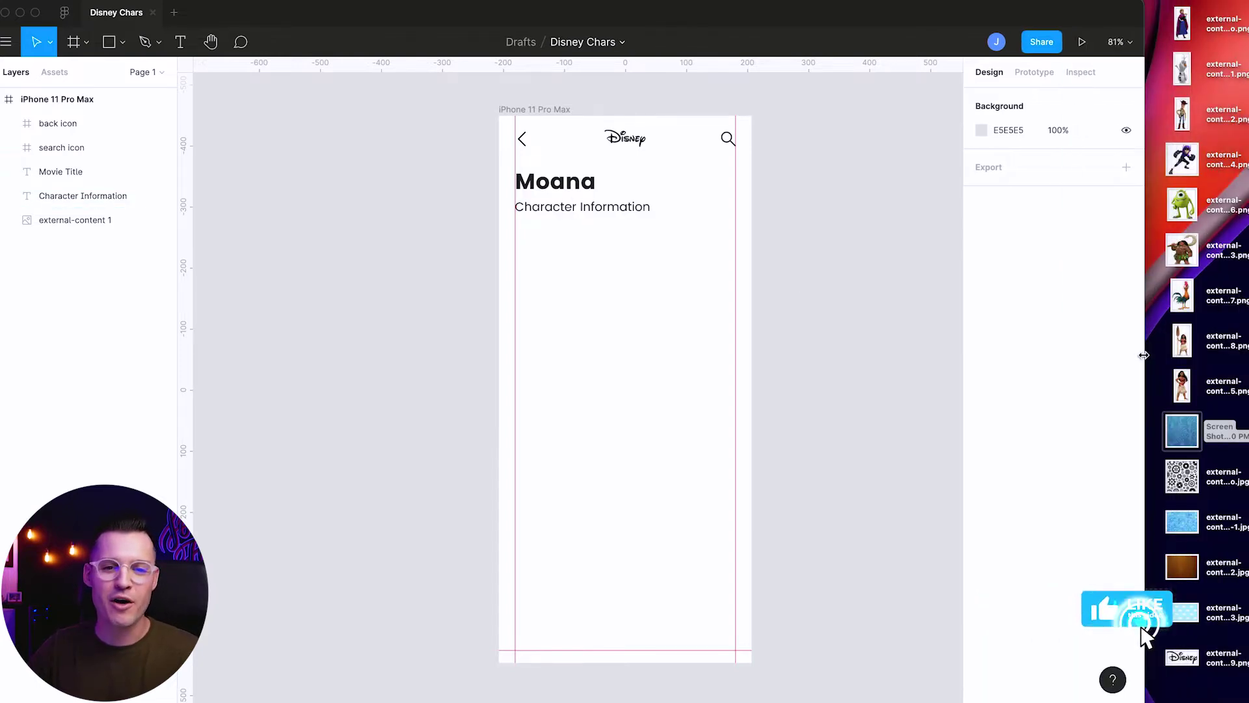
click(1185, 386)
key(space)
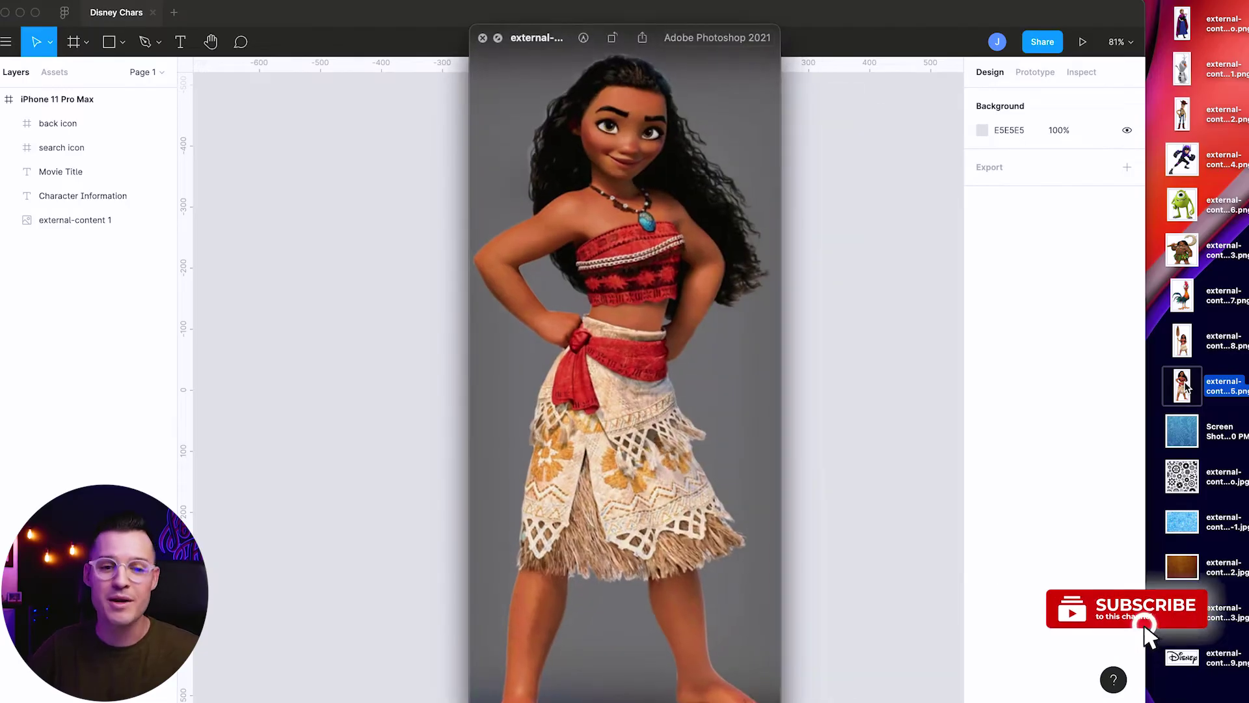
key(Up)
key(Up)
key(Up)
key(Up)
key(Up)
key(Up)
key(Up)
key(Up)
key(Down)
key(Down)
key(Down)
key(Down)
key(Down)
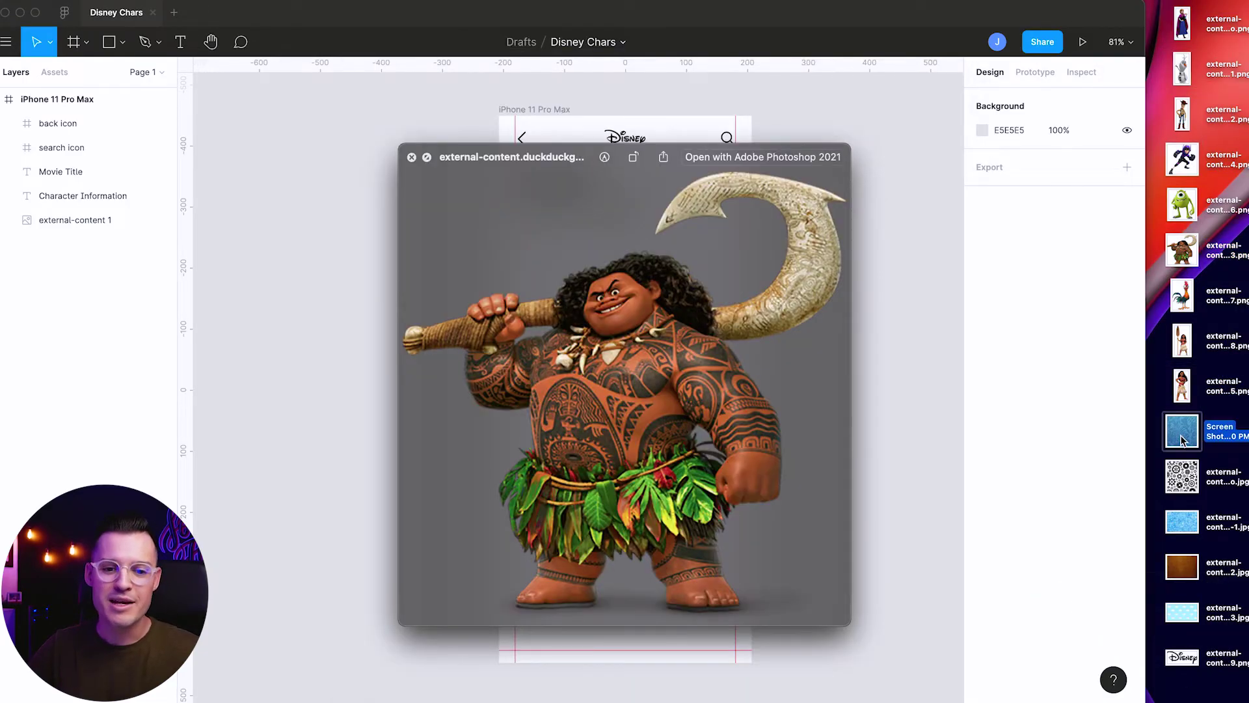
click(1185, 477)
click(1197, 529)
click(1191, 566)
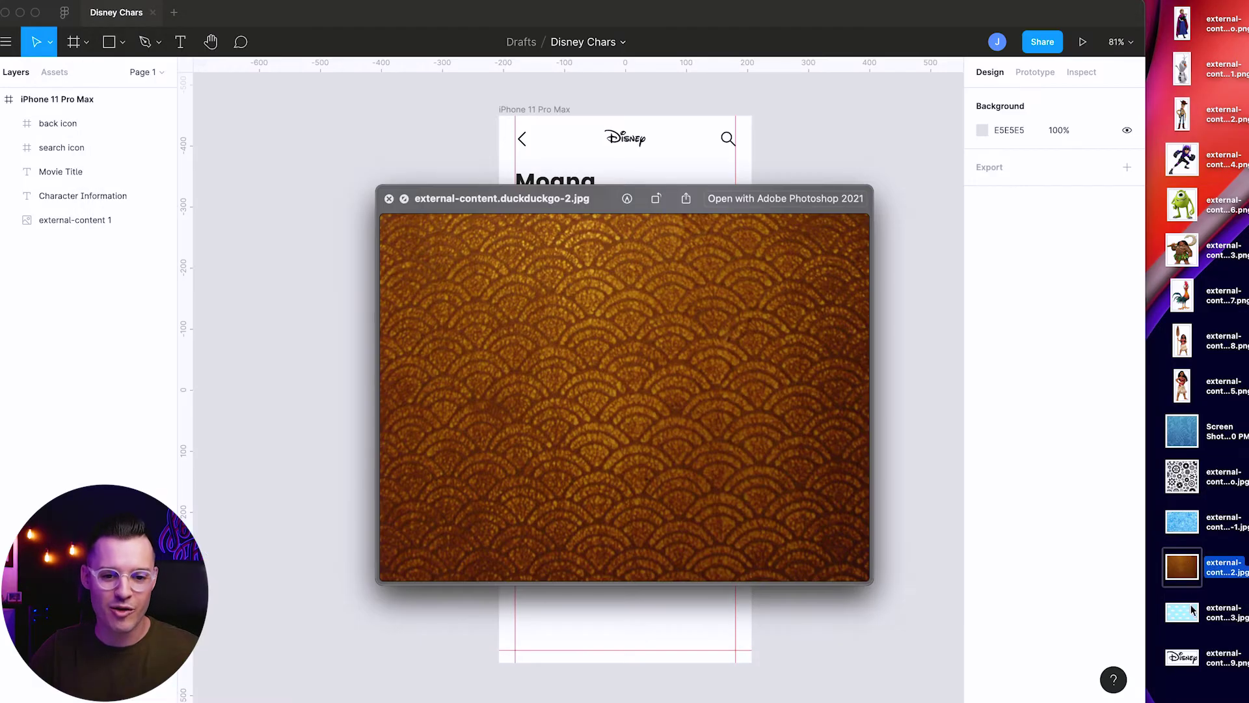
click(1193, 612)
click(1186, 670)
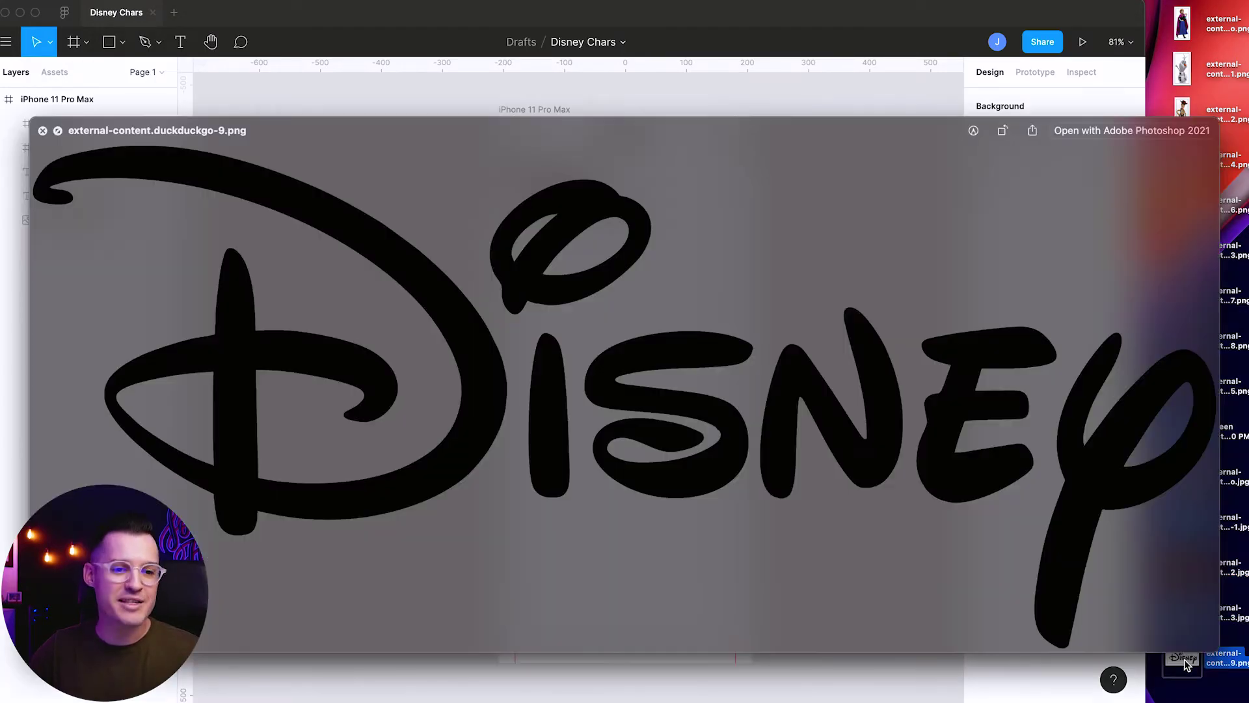
key(space)
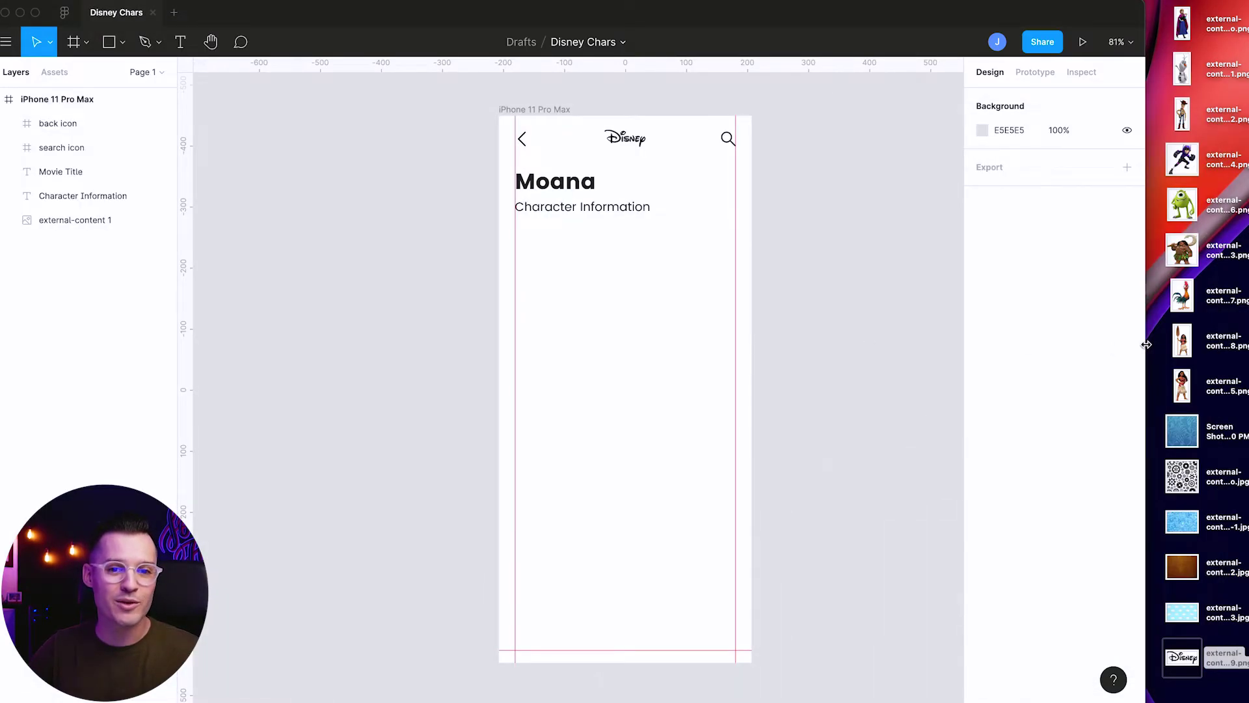
drag(1182, 386, 665, 379)
Scale the Moana image to 299×678 and place it at X 65, Y 196, below the subtitle
double_click(1146, 332)
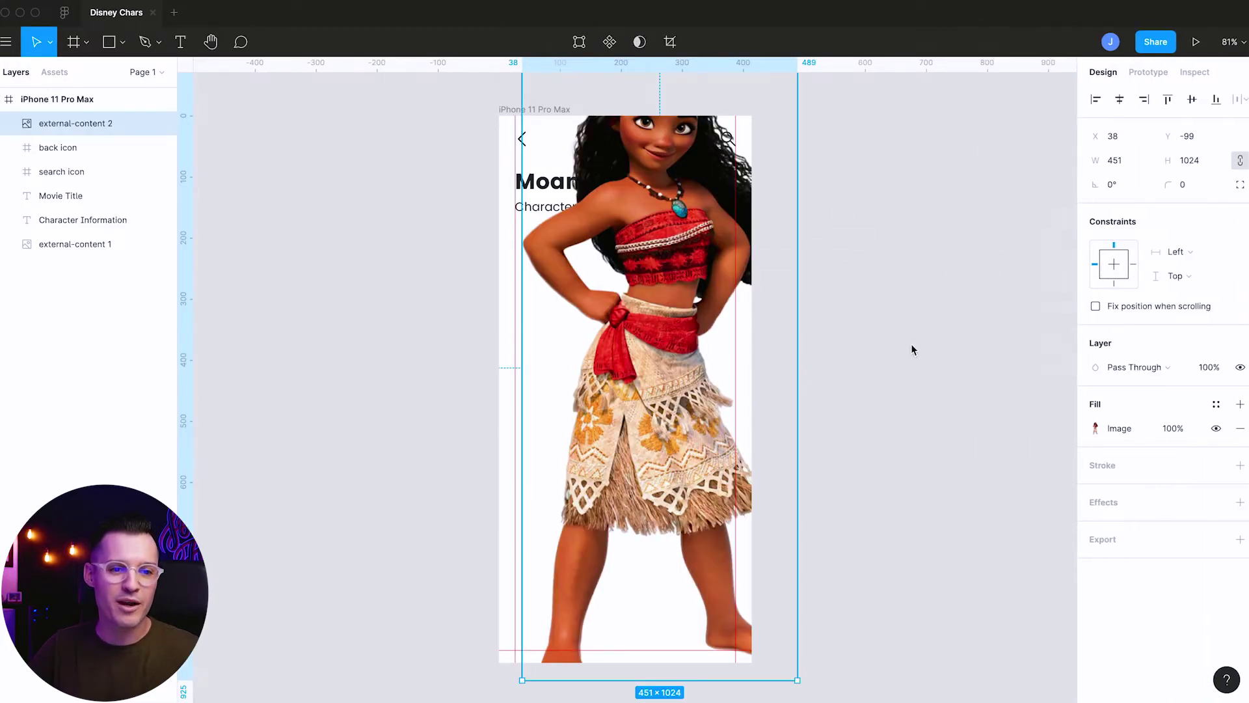
click(810, 345)
click(565, 246)
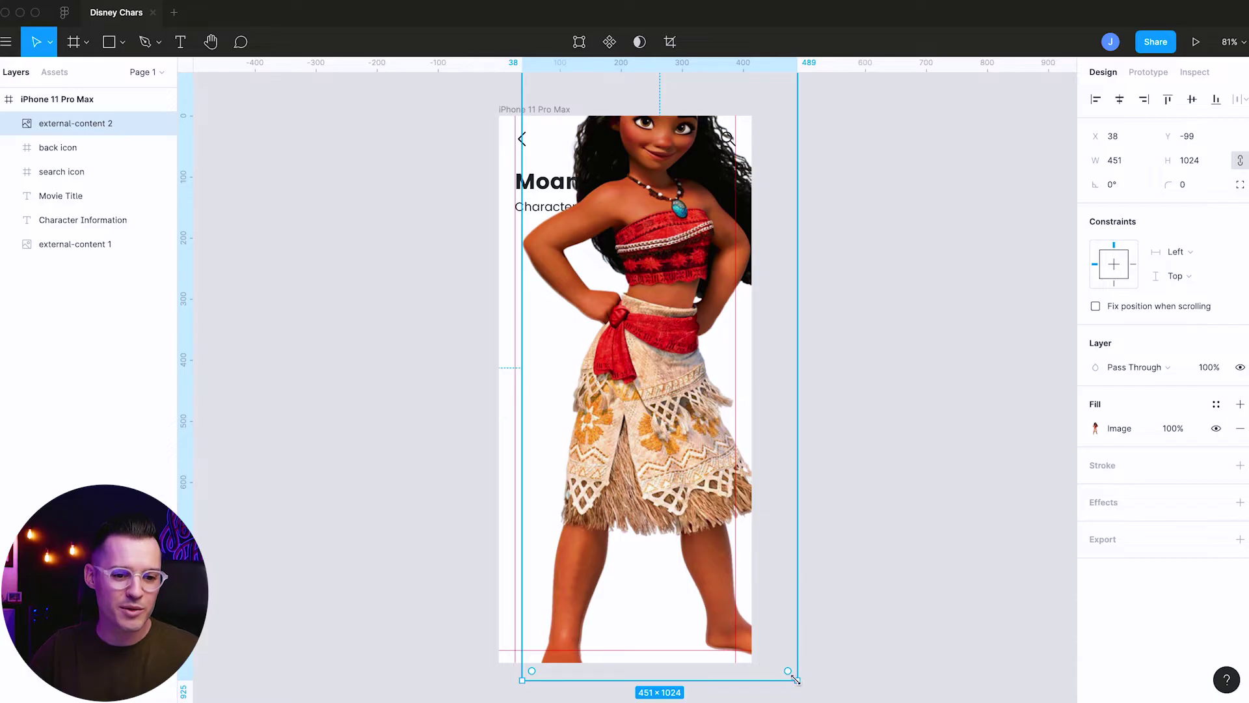
drag(795, 679, 747, 572)
drag(664, 387, 633, 458)
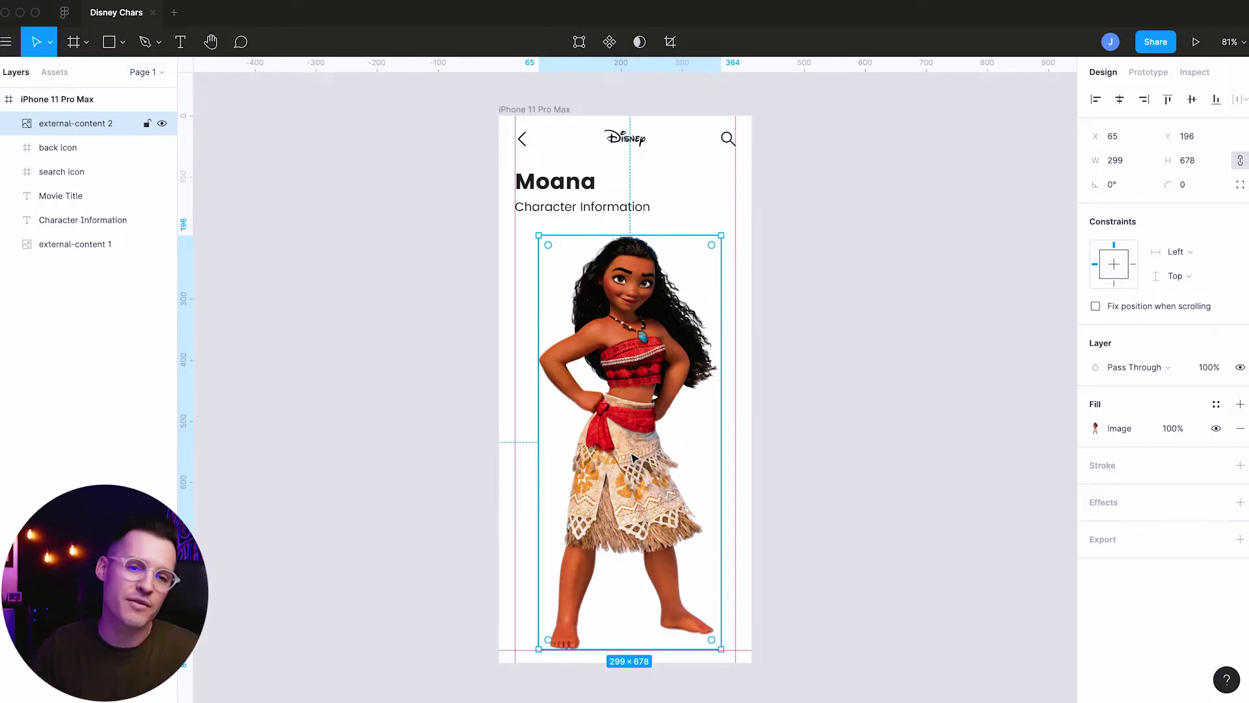
key(r)
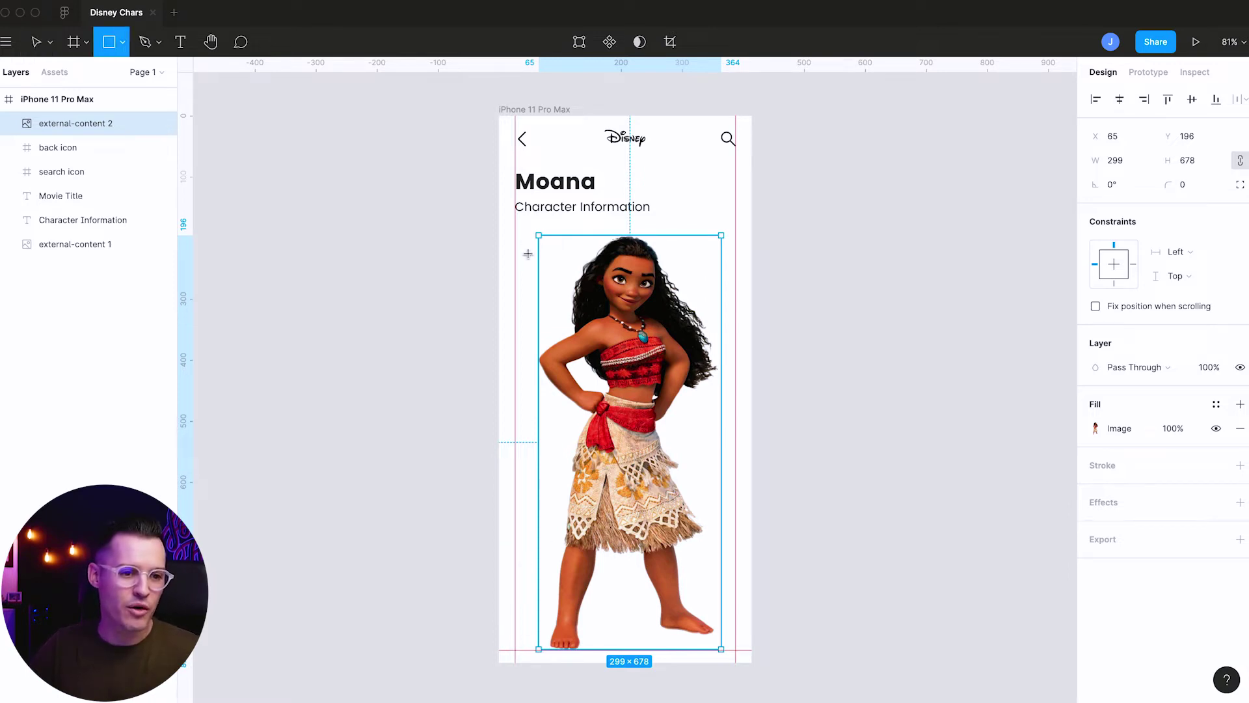
Draw a grey 382×466 rectangle at X 26, Y 408 over Moana's lower half
mouse_move(519, 243)
mouse_down()
mouse_move(692, 572)
mouse_move(736, 617)
mouse_move(736, 654)
mouse_move(724, 649)
mouse_up()
drag(511, 241, 582, 365)
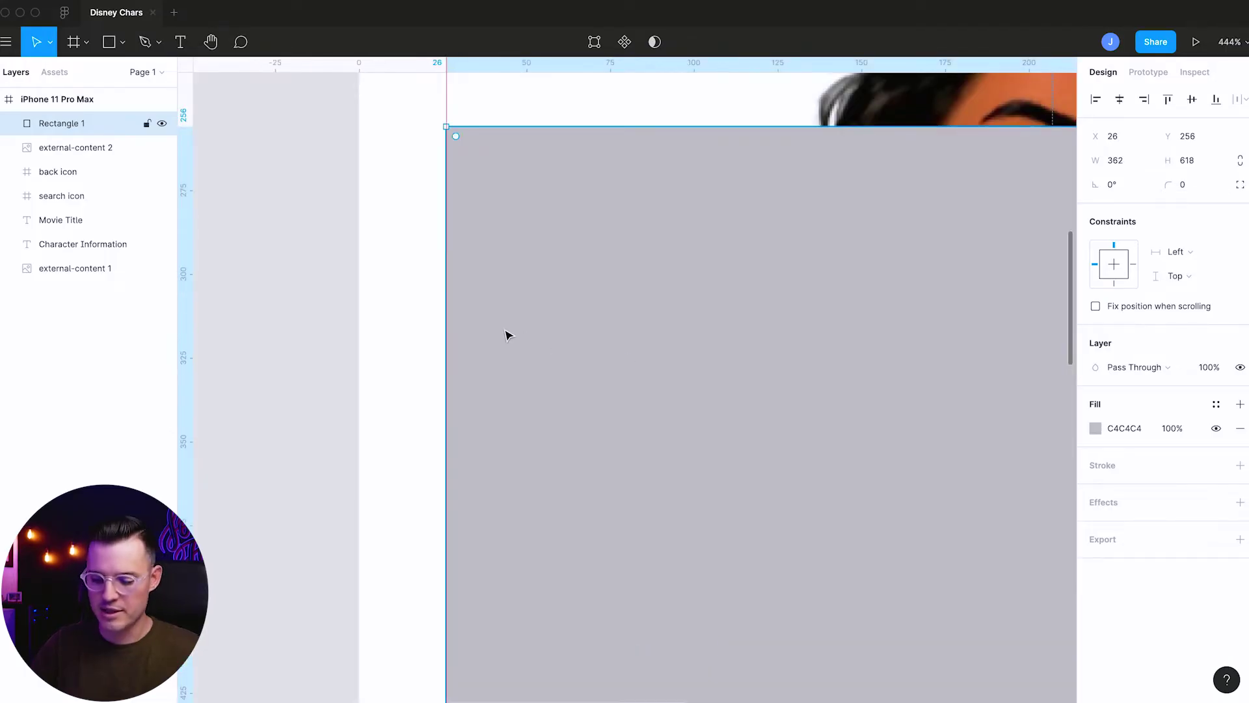
key(shift+0)
scroll(504, 329, up, 3)
scroll(521, 338, right, 2)
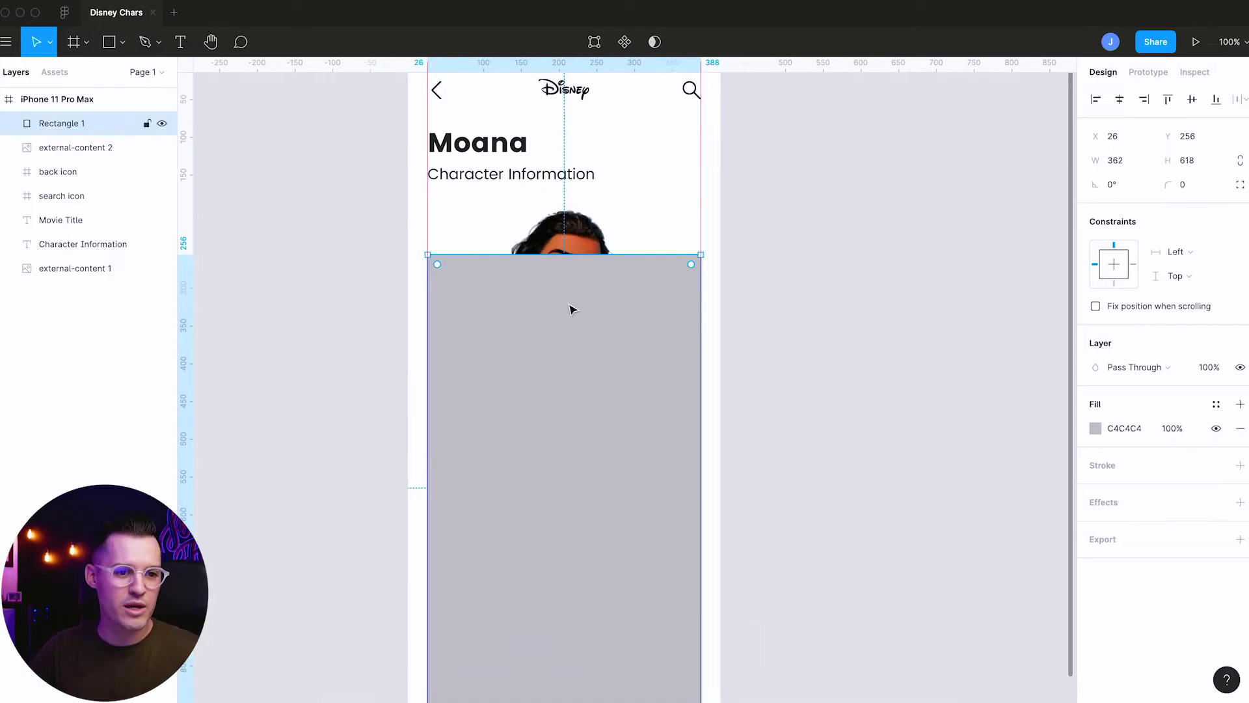
scroll(572, 310, up, 1)
drag(557, 261, 558, 378)
key(super+bracketleft)
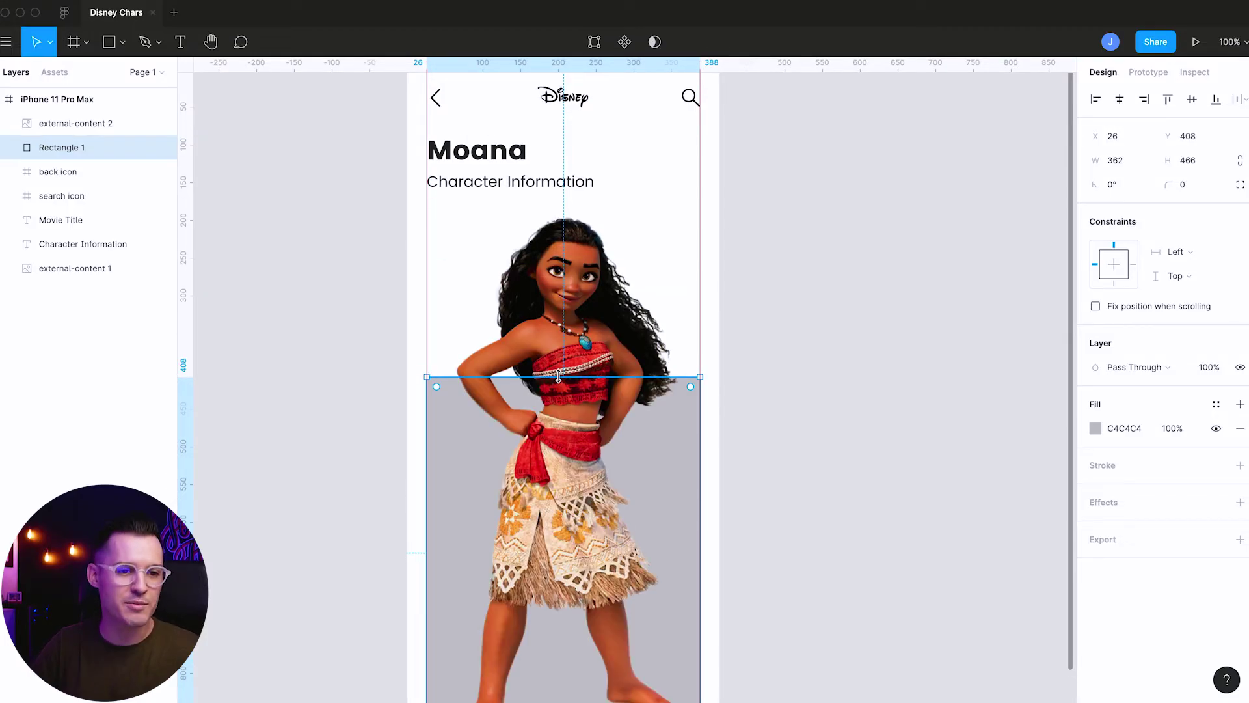
key(super+bracketright)
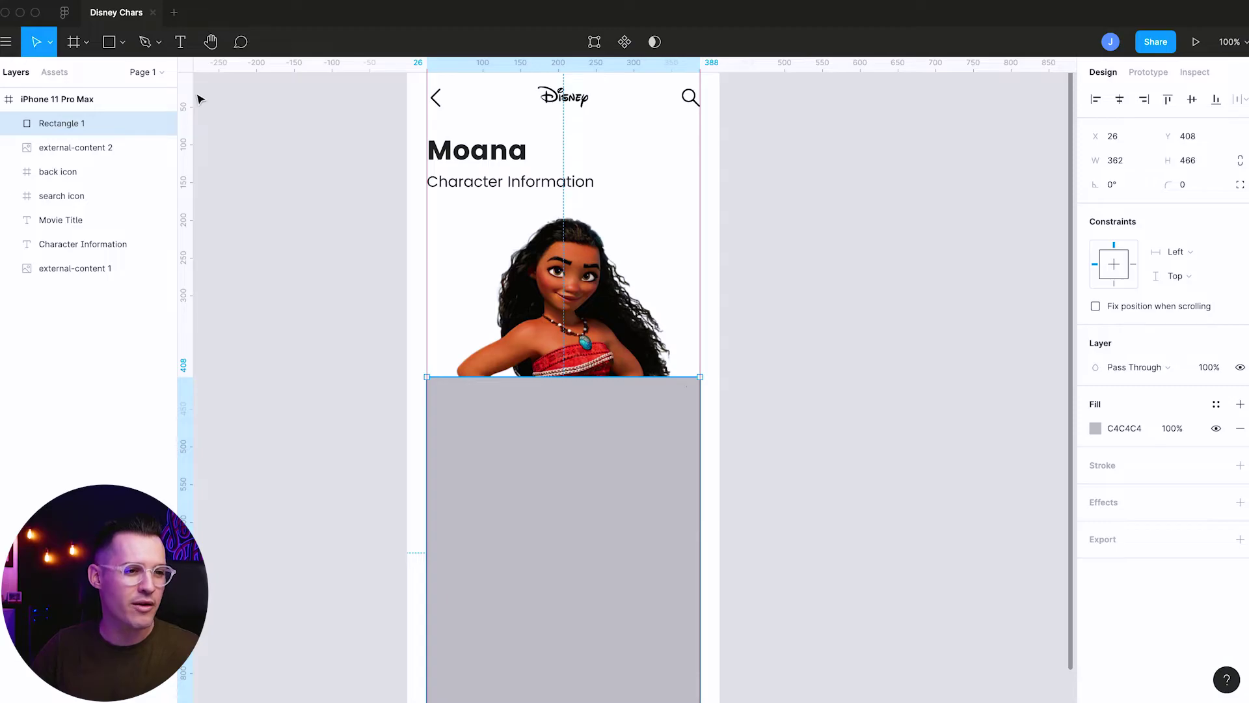
click(124, 43)
Draw a 362×362 circle atop the rectangle and union the two into an arch
click(118, 129)
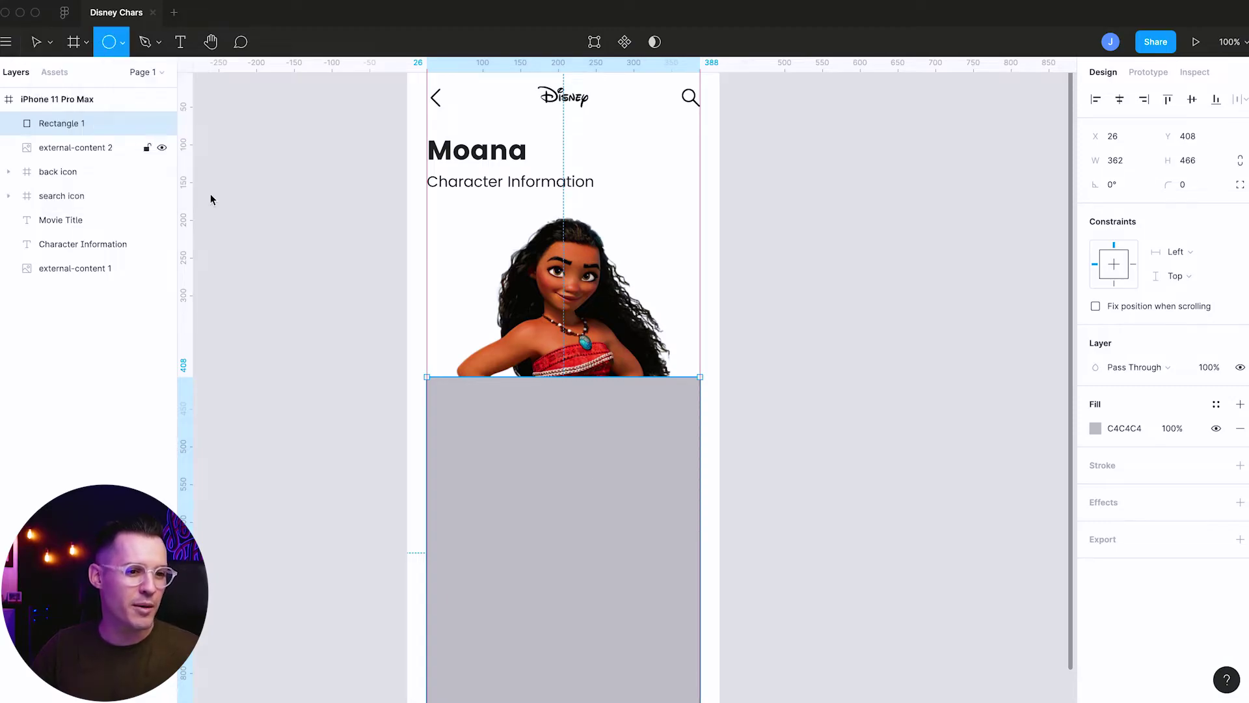
mouse_move(426, 450)
mouse_down()
mouse_move(624, 253)
mouse_move(694, 218)
mouse_up()
drag(552, 271, 549, 333)
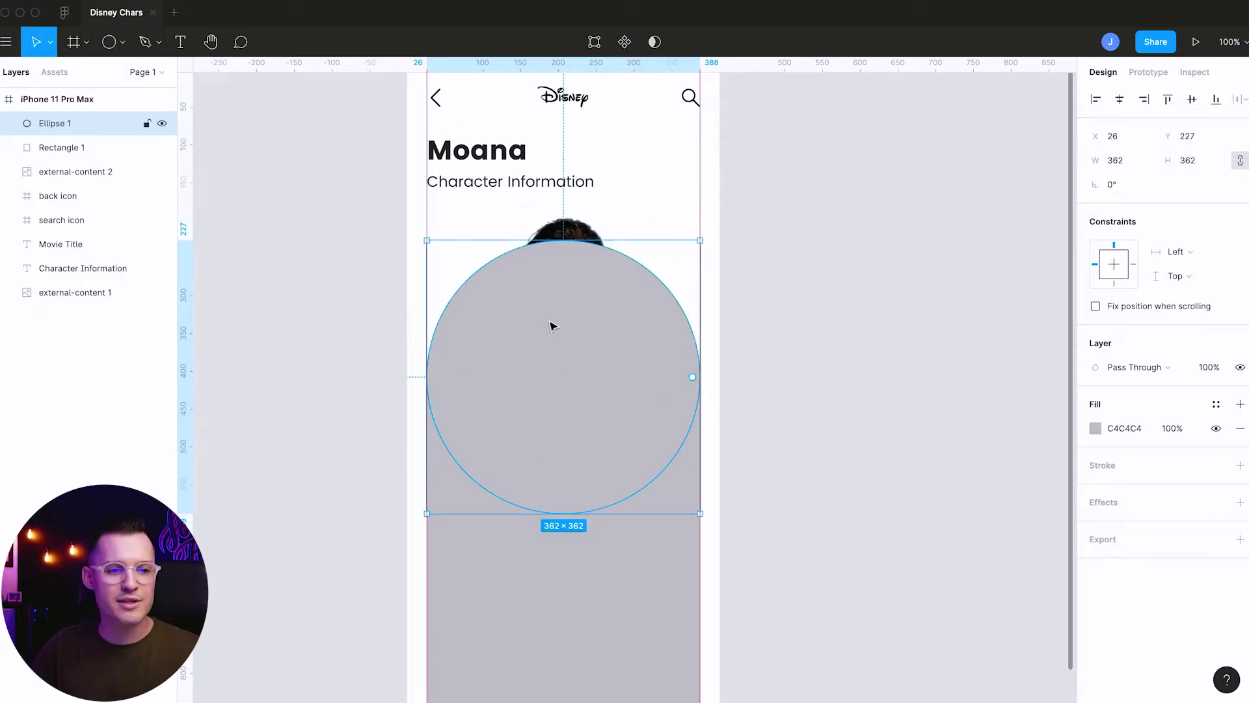
shift+click(606, 580)
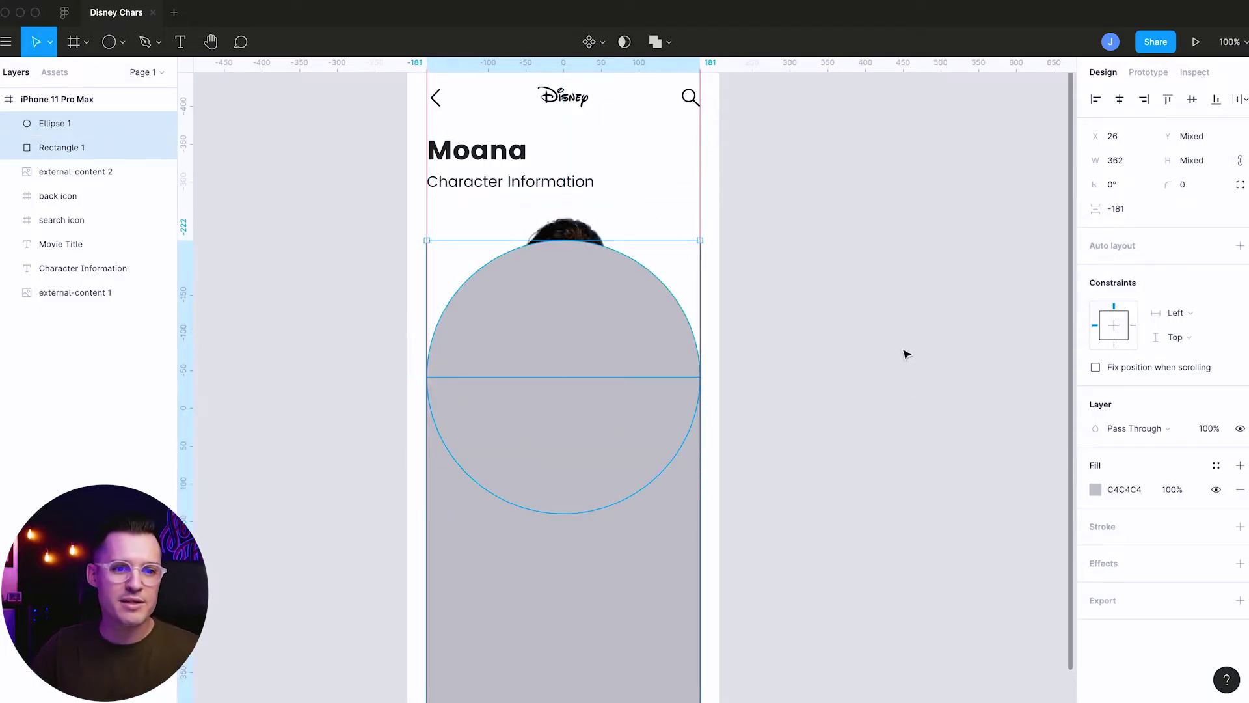
click(669, 41)
click(695, 77)
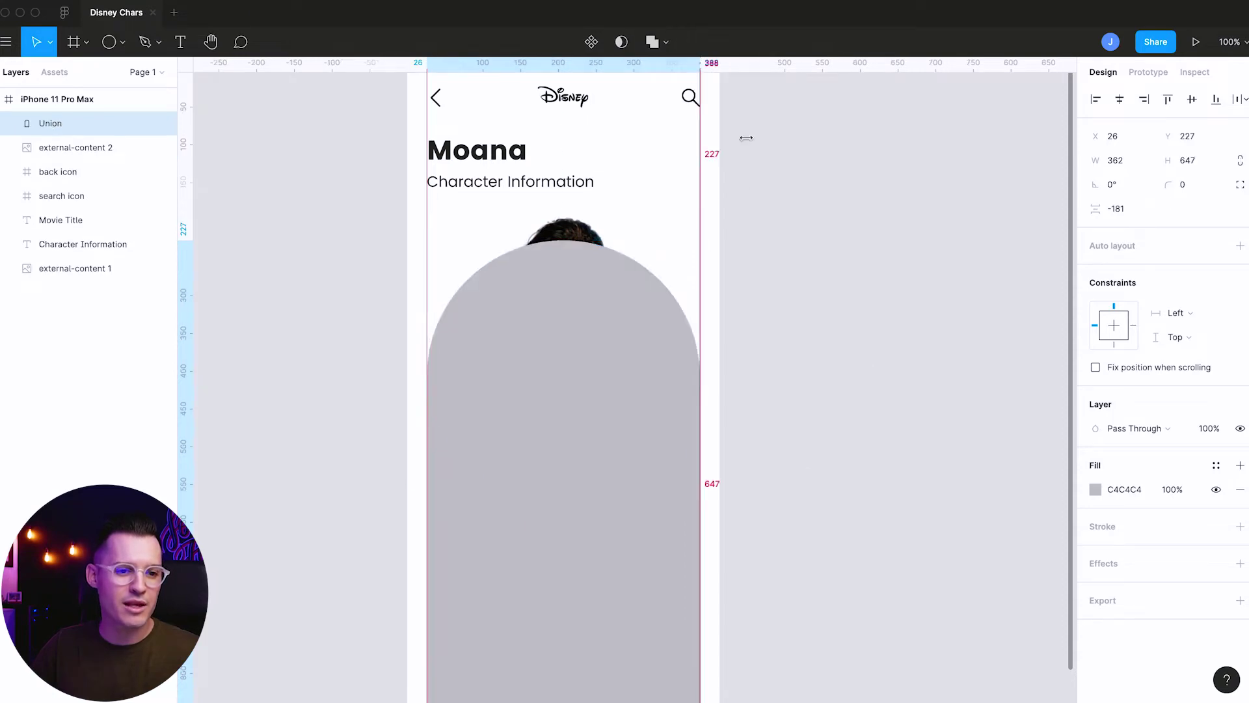
Shorten the arch's inner rectangle, move the 362×536 arch to Y 338 and send it behind Moana
drag(598, 249, 623, 270)
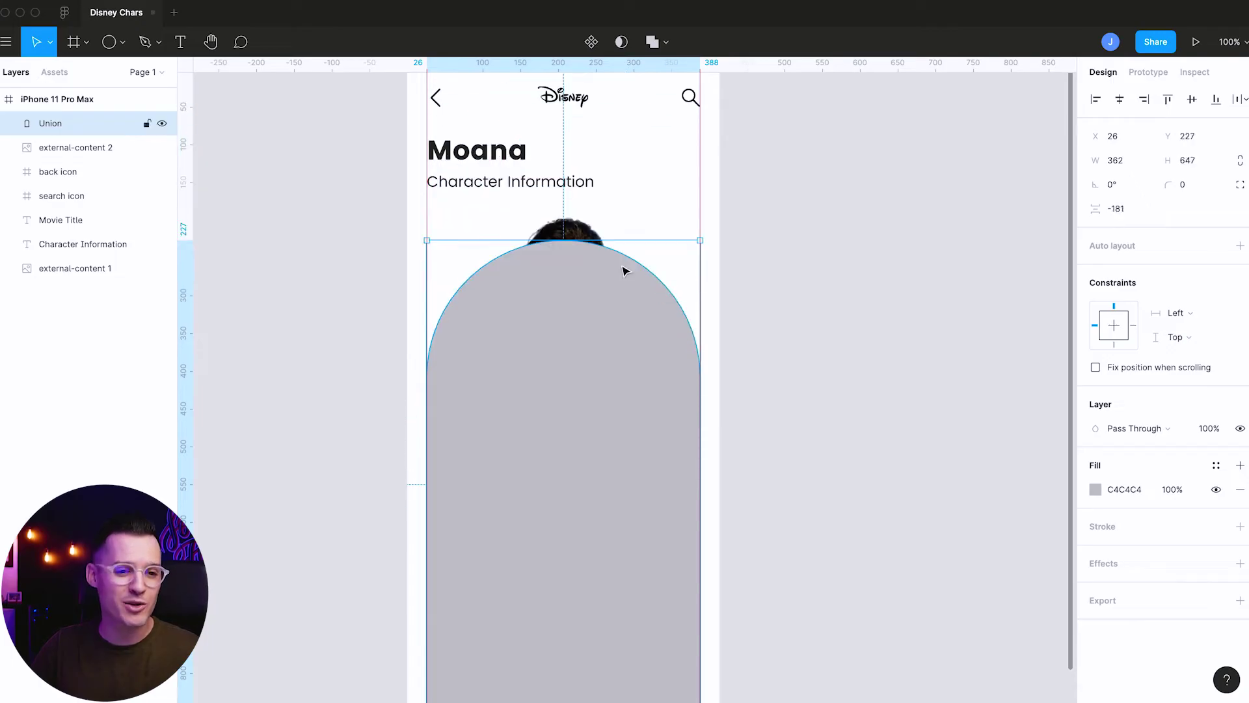
key(shift+2)
scroll(629, 418, down, 2)
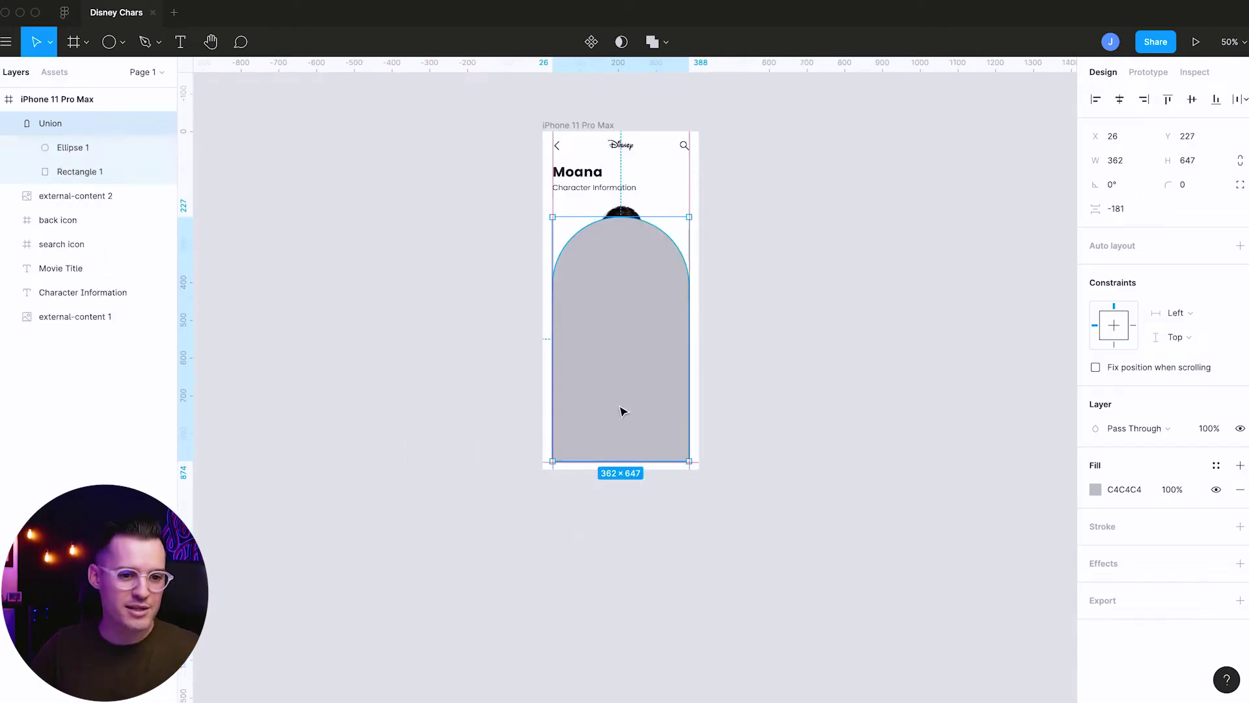
double_click(622, 413)
mouse_move(626, 444)
mouse_down()
mouse_move(627, 402)
mouse_move(627, 421)
mouse_up()
click(779, 370)
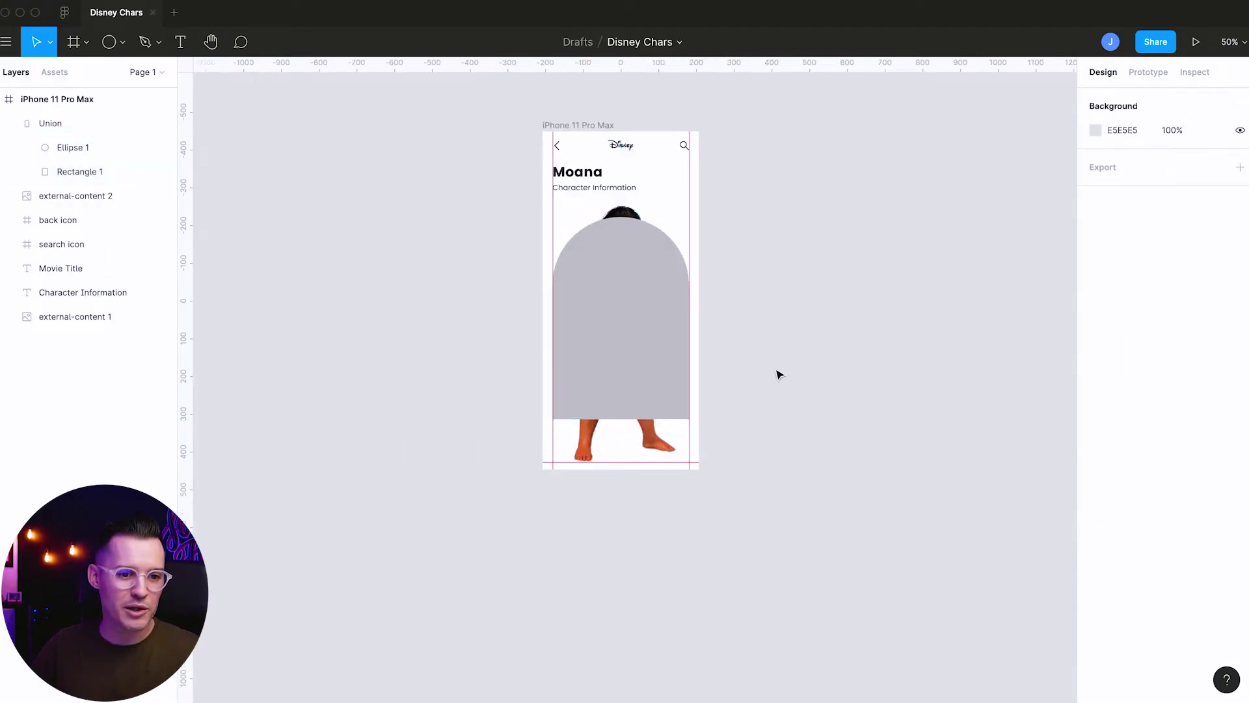
click(634, 336)
drag(634, 334, 632, 355)
key(super+bracketleft)
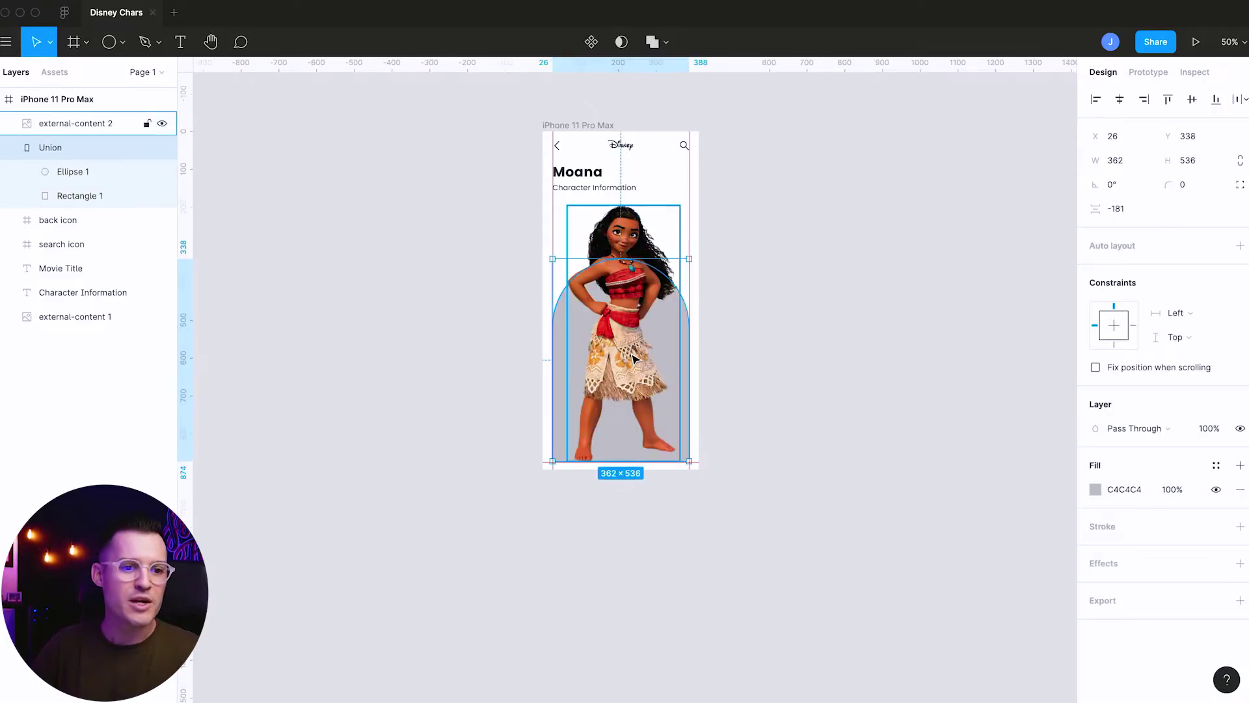
key(shift+0)
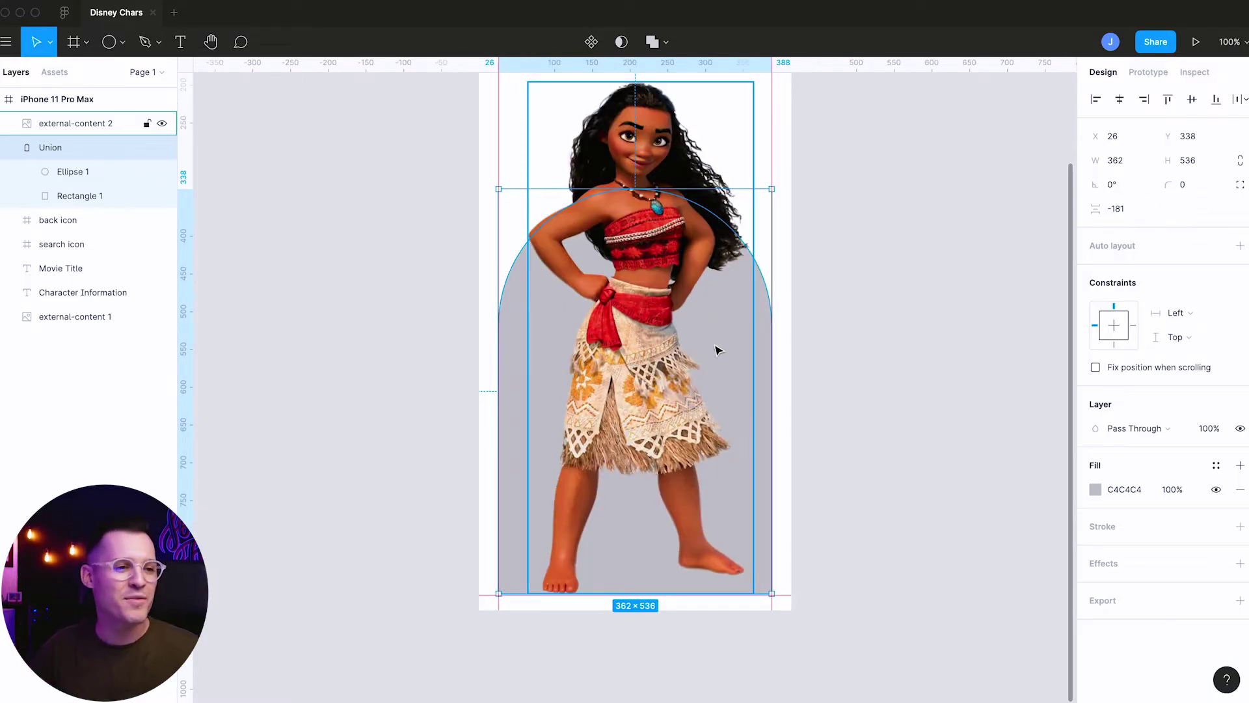
click(8, 147)
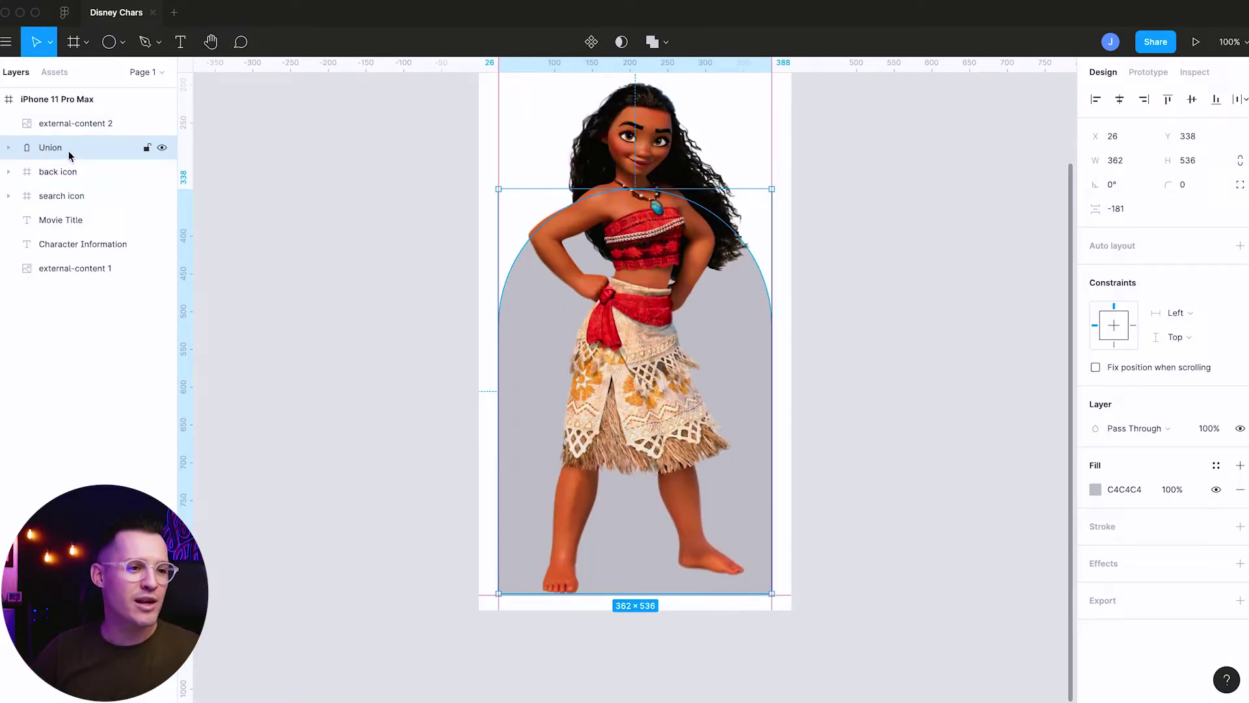
Give the Union arch a bright cyan 1EC4F9 fill at 100%
click(1096, 490)
click(1039, 319)
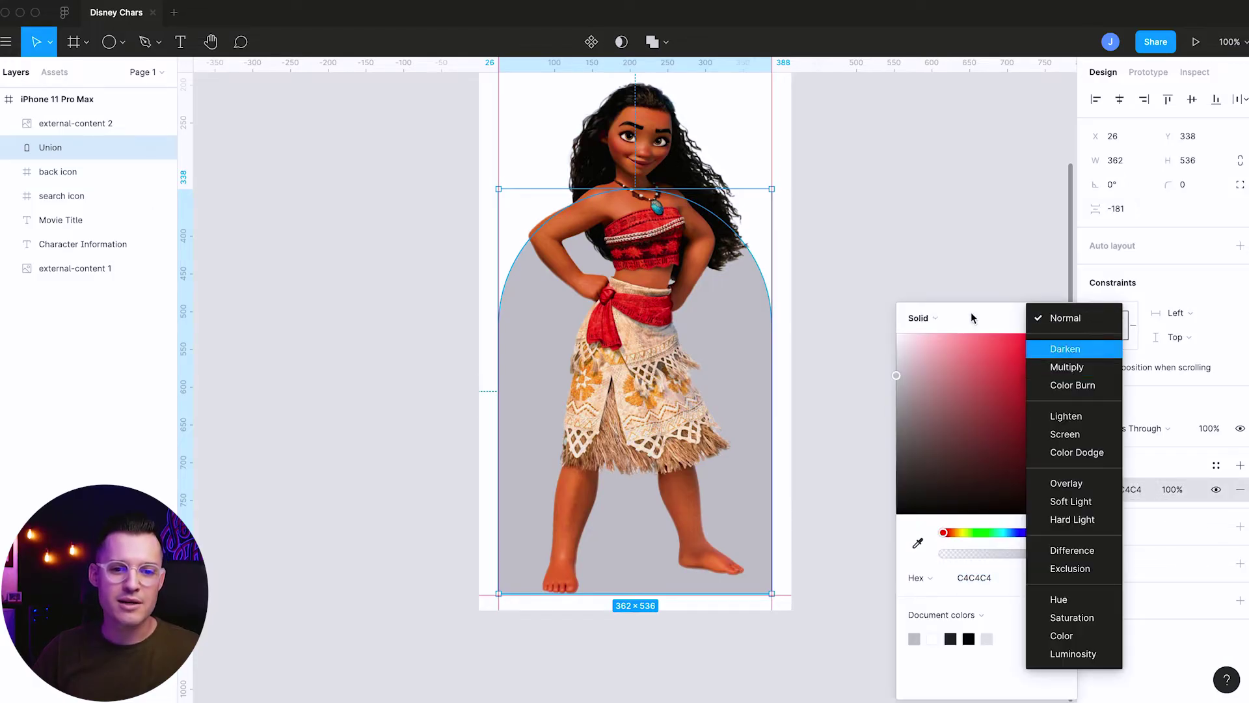
click(1058, 318)
drag(1000, 534, 1010, 534)
click(1050, 334)
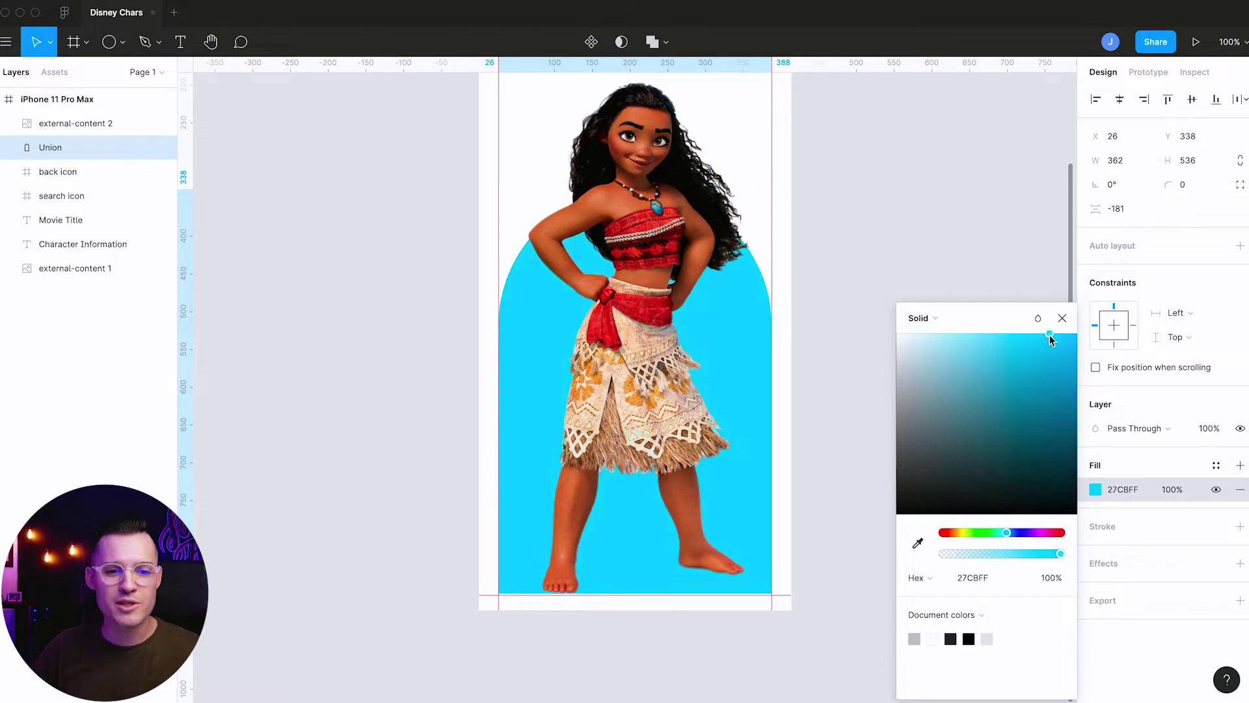
click(951, 189)
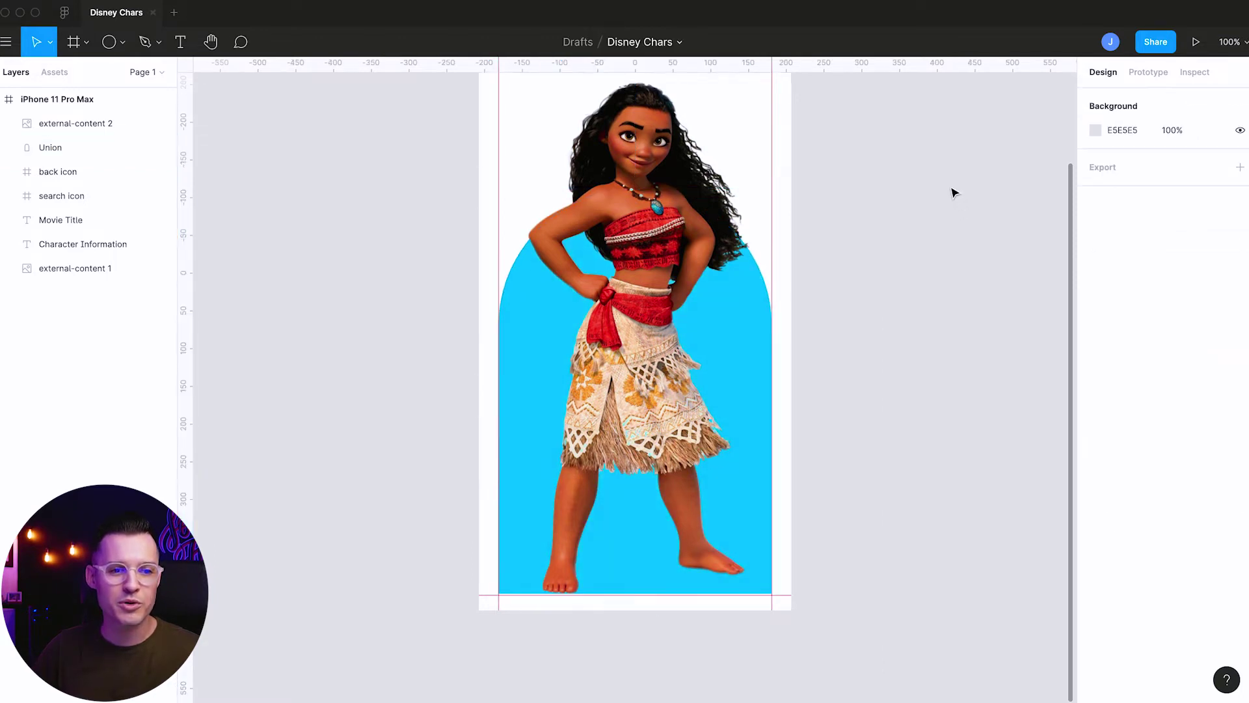
drag(950, 189, 922, 336)
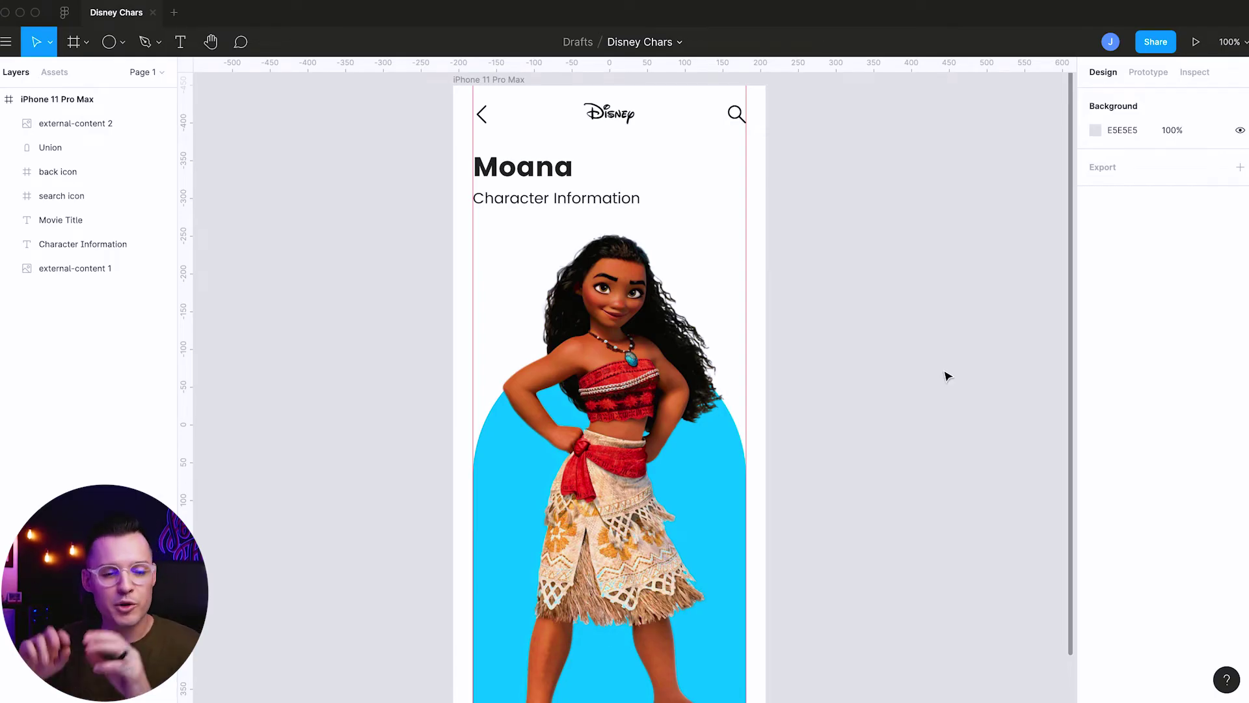
click(496, 457)
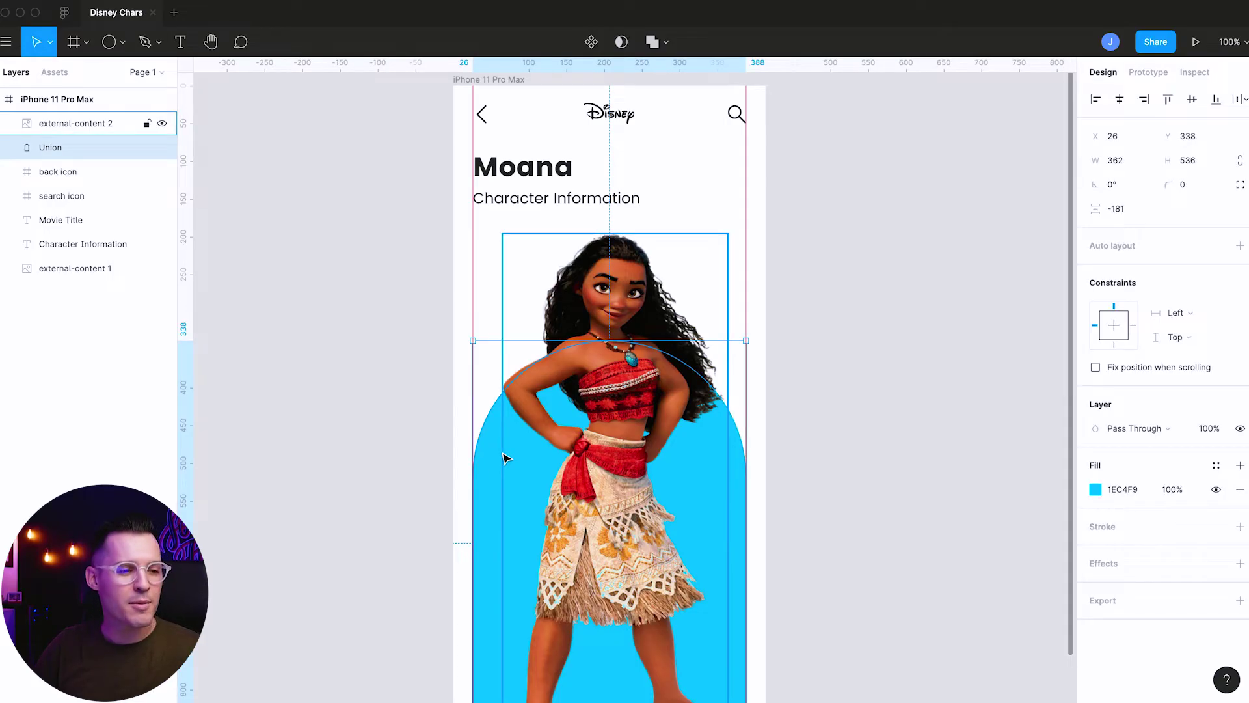
Duplicate the Union arch, switch the copy's fill from Solid to Image, and narrow the Figma window
key(ctrl+c)
key(ctrl+v)
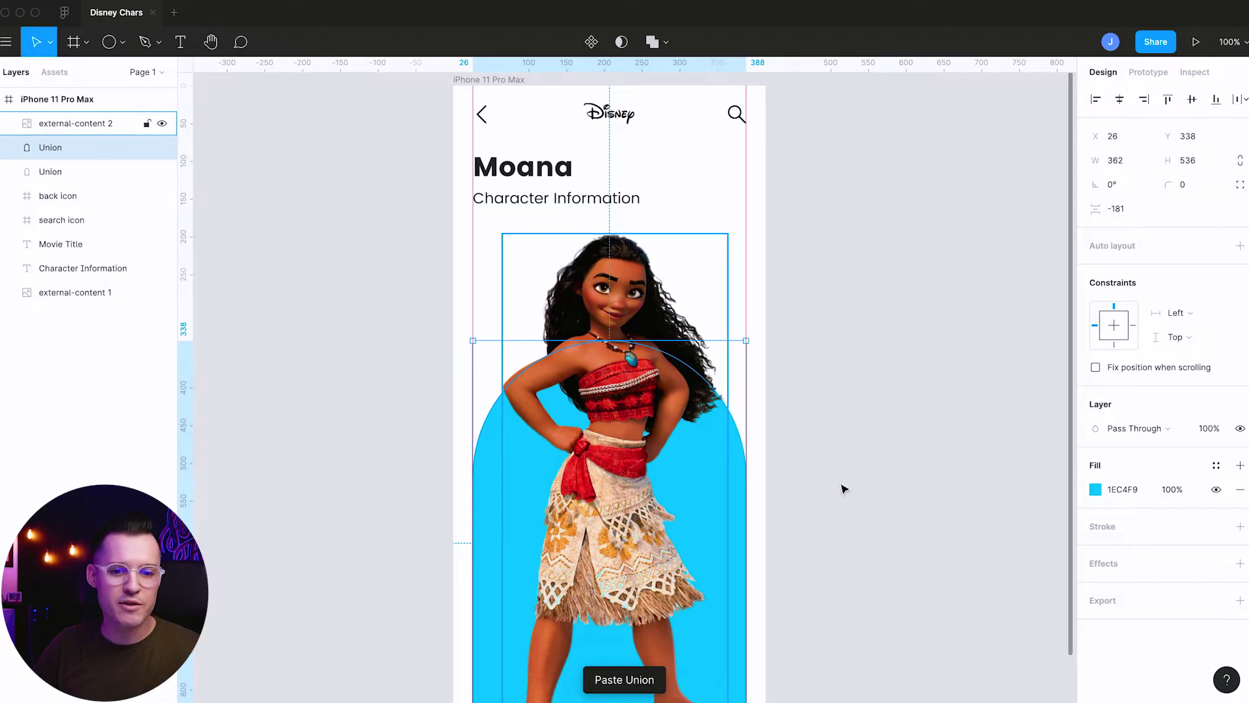
click(1098, 491)
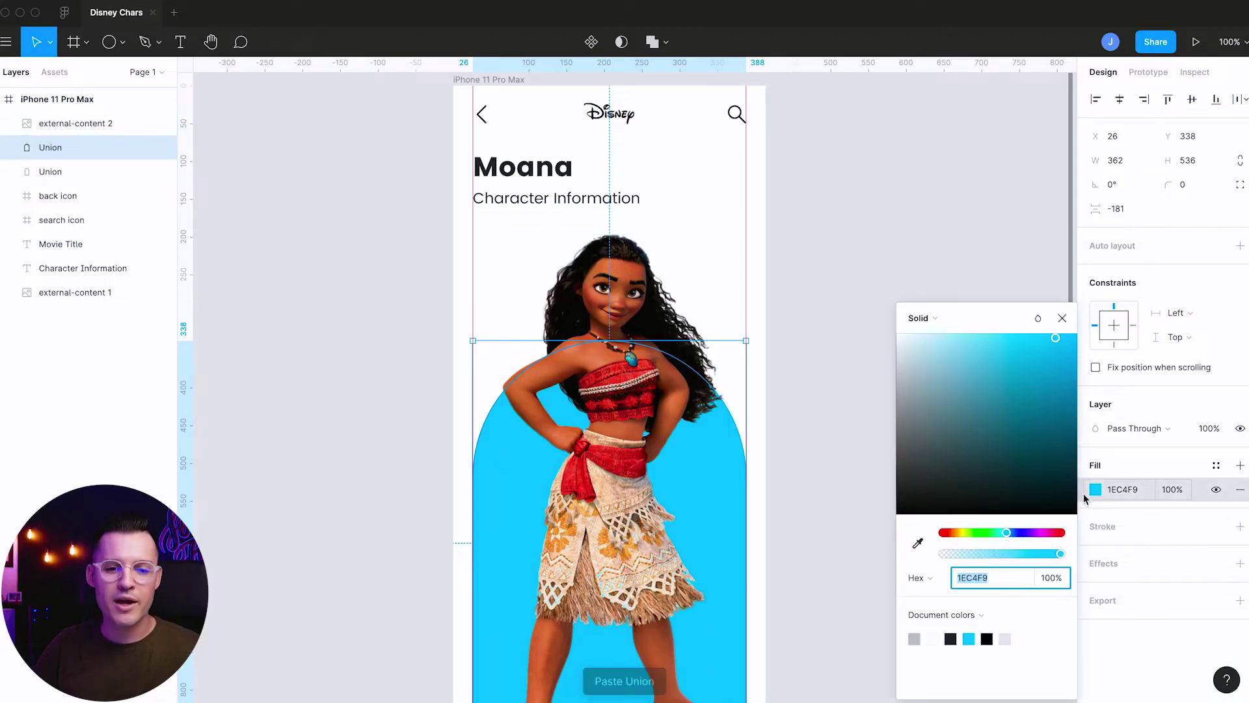
click(930, 321)
click(953, 408)
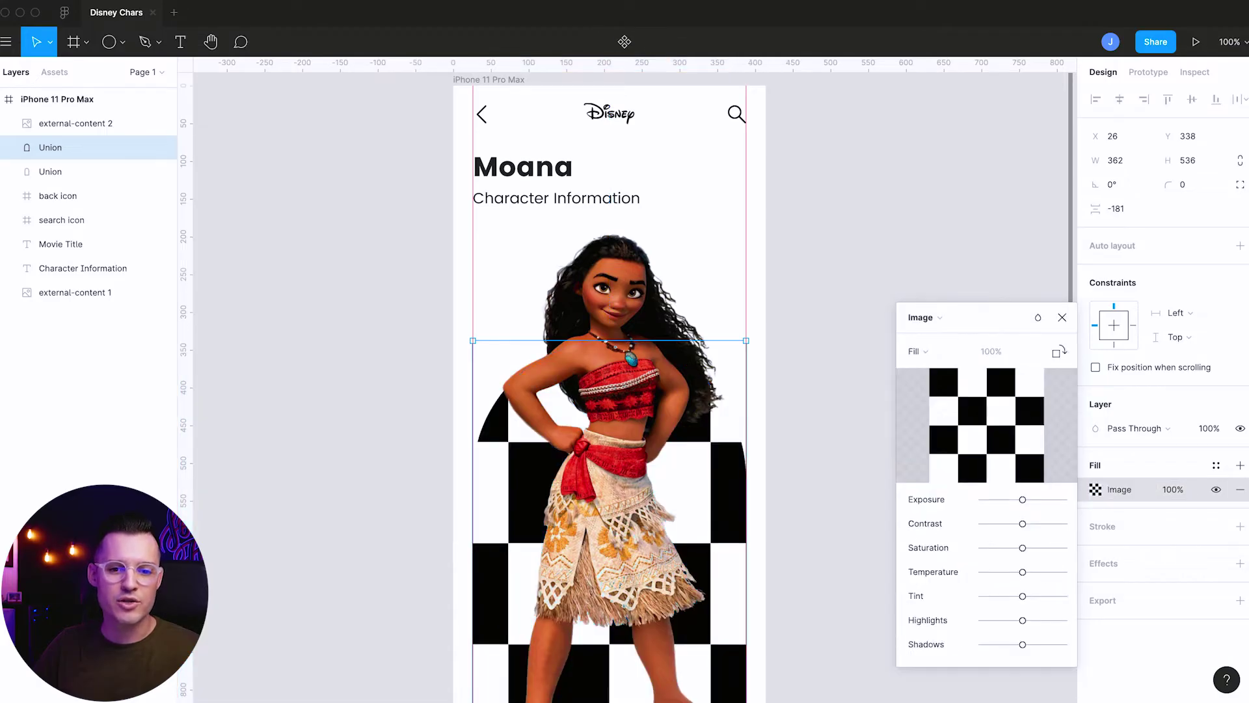
click(1234, 360)
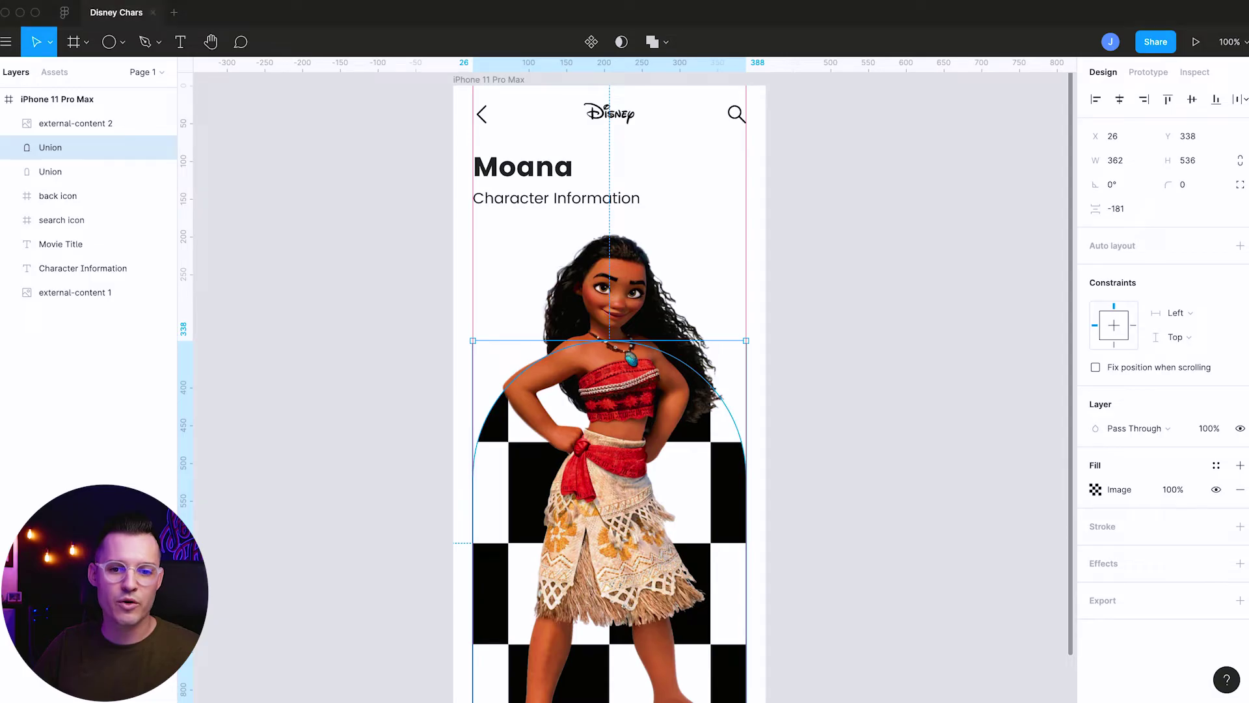
drag(1239, 345, 1195, 354)
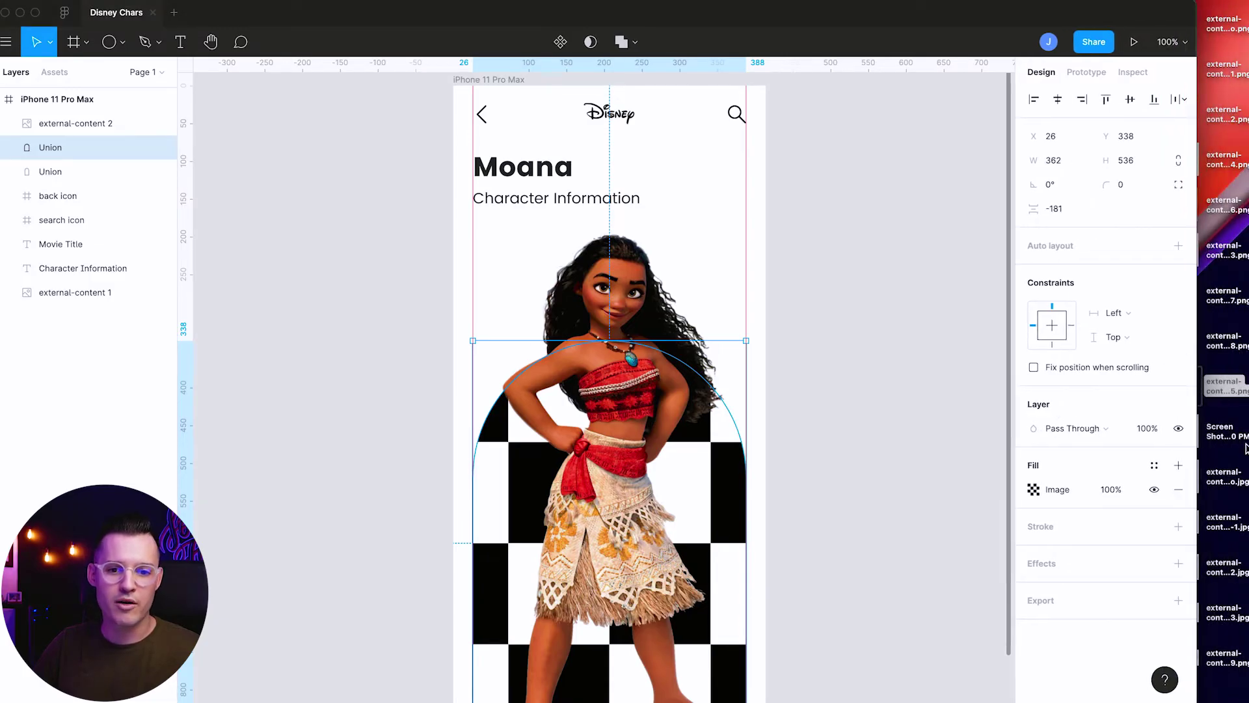
click(1233, 575)
key(space)
key(Up)
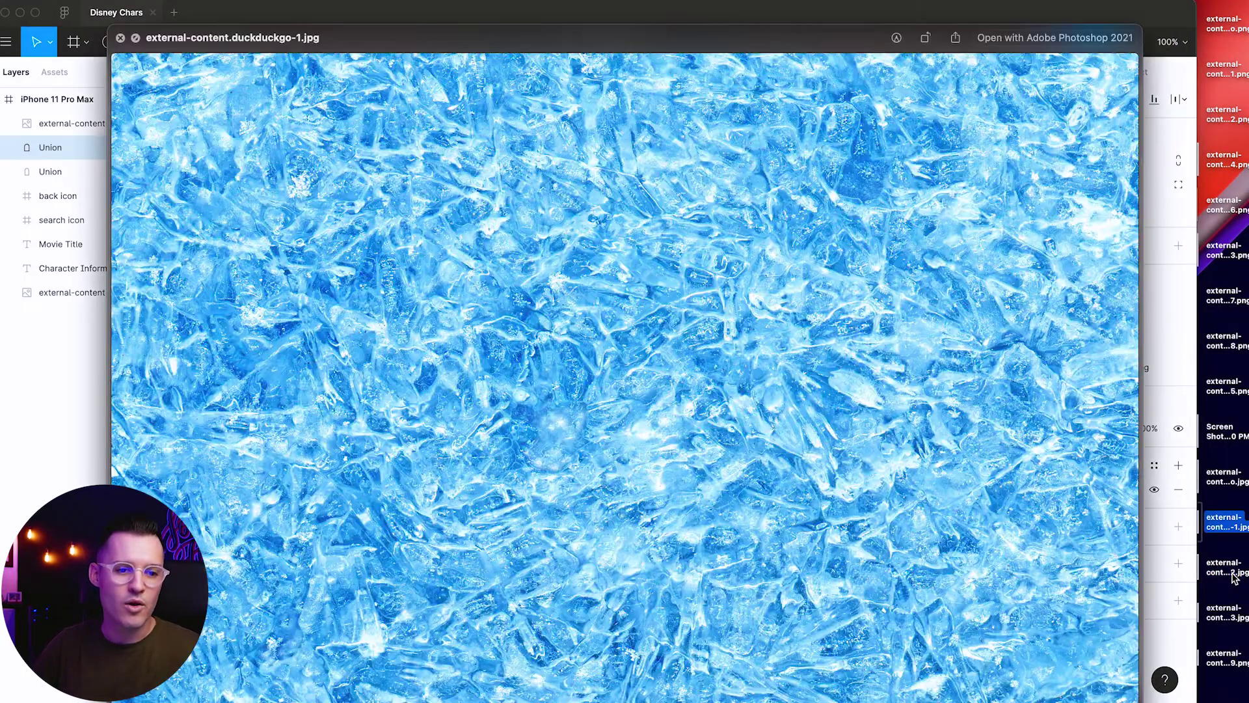
key(Up)
key(Up)
key(space)
key(space)
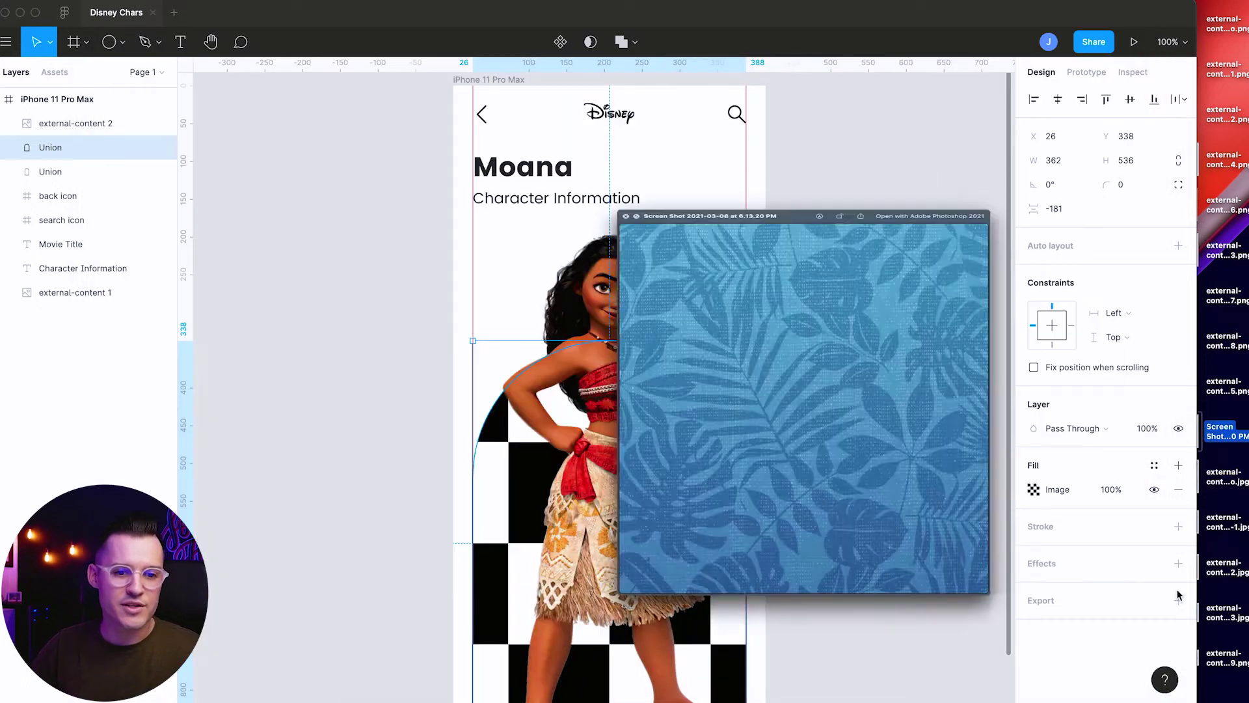
key(space)
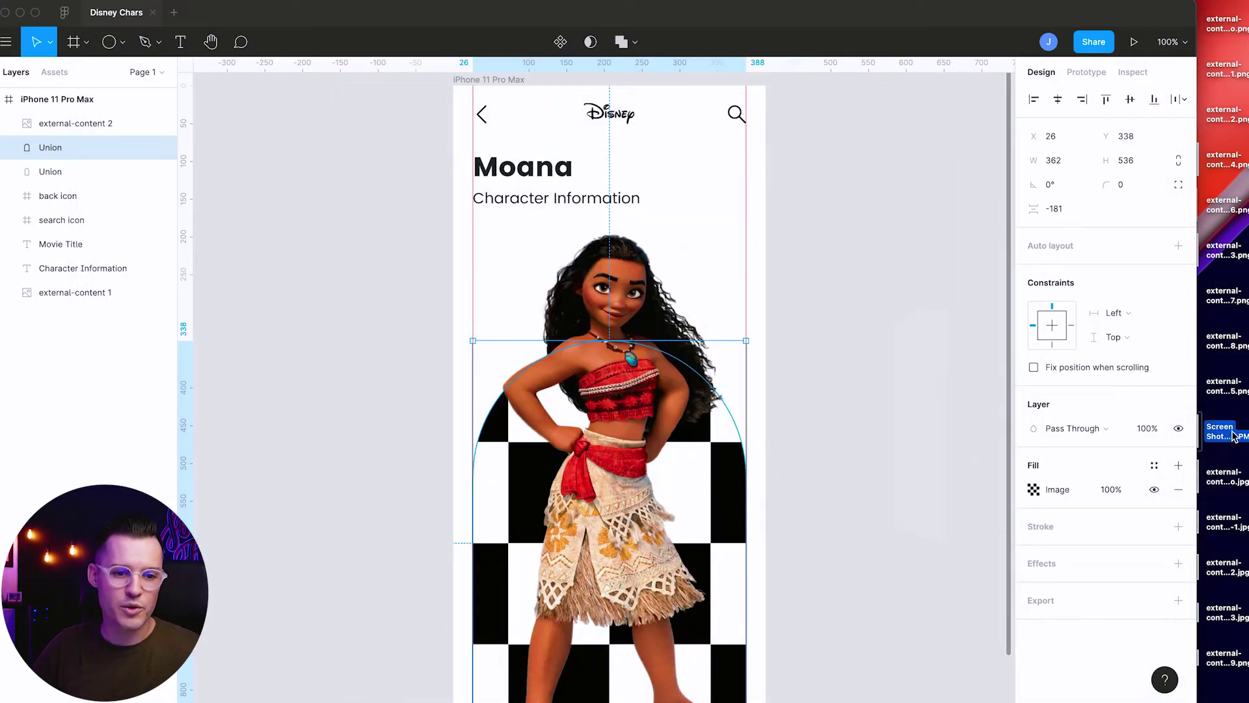
drag(1222, 443, 1044, 492)
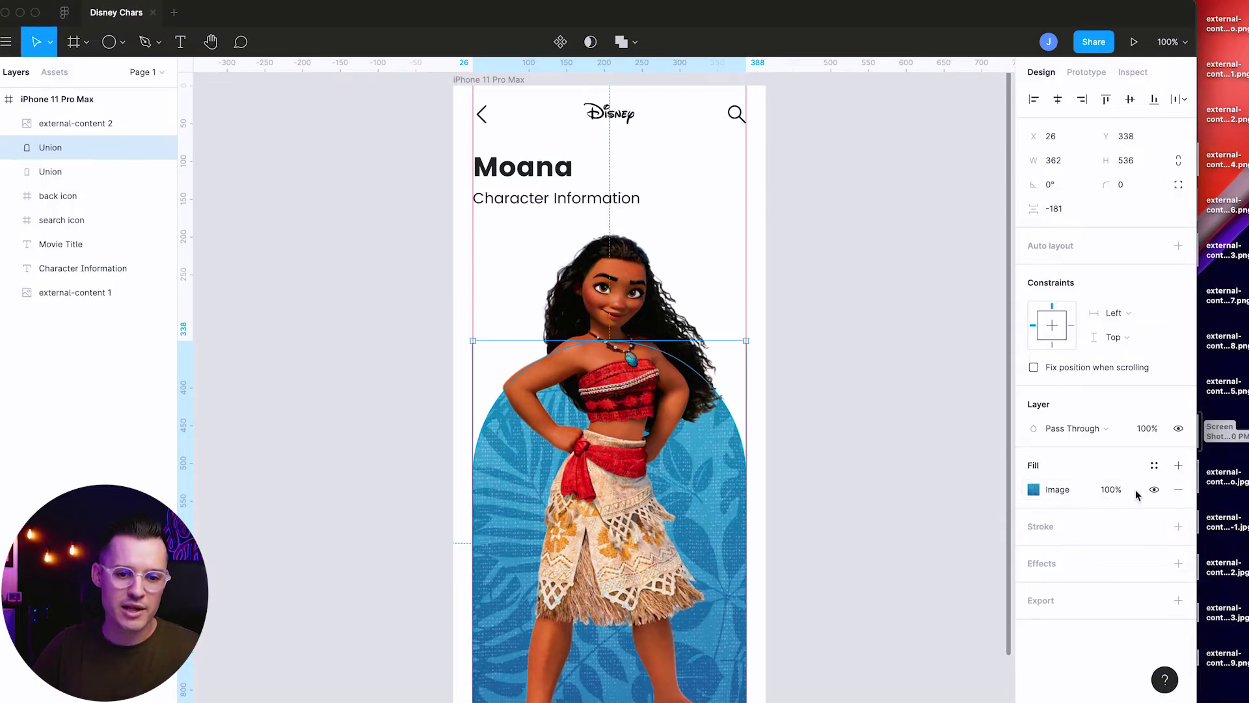
Set the leaf texture fill's opacity to 30%
click(1110, 490)
text(80)
key(Return)
text(30)
key(Return)
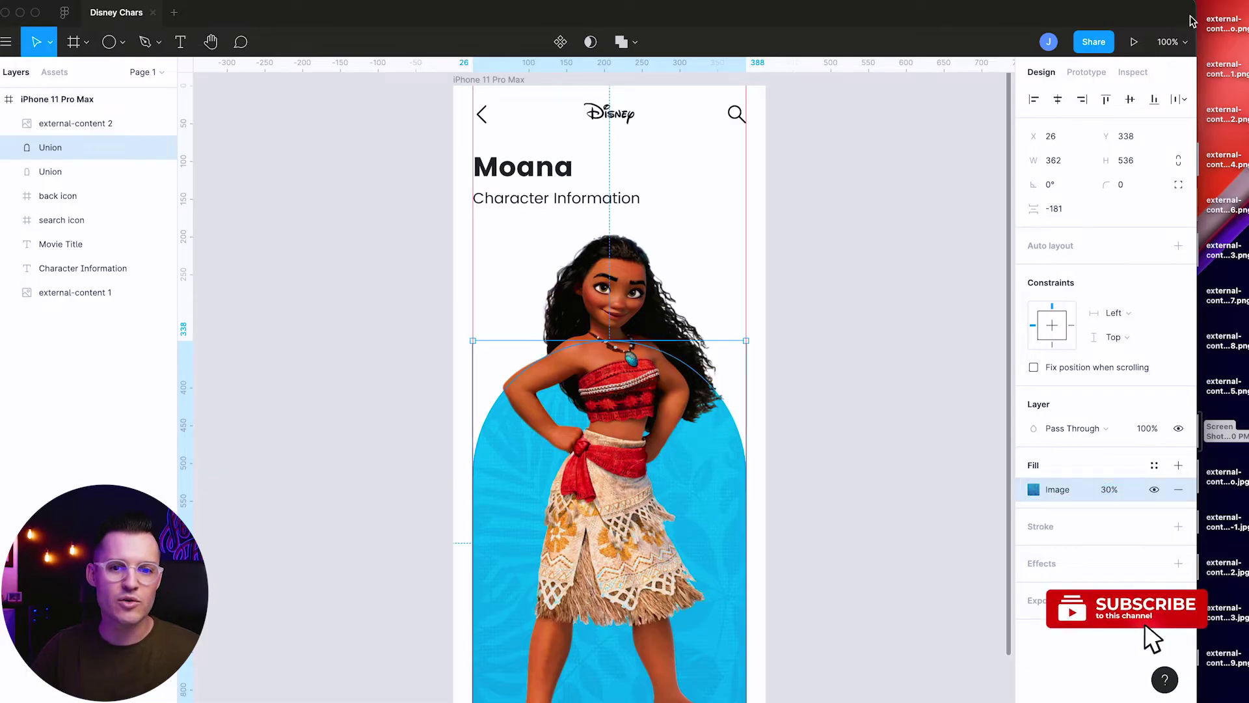
Nudge both Union arch layers down one pixel to Y 339
click(947, 274)
scroll(947, 274, down, 3)
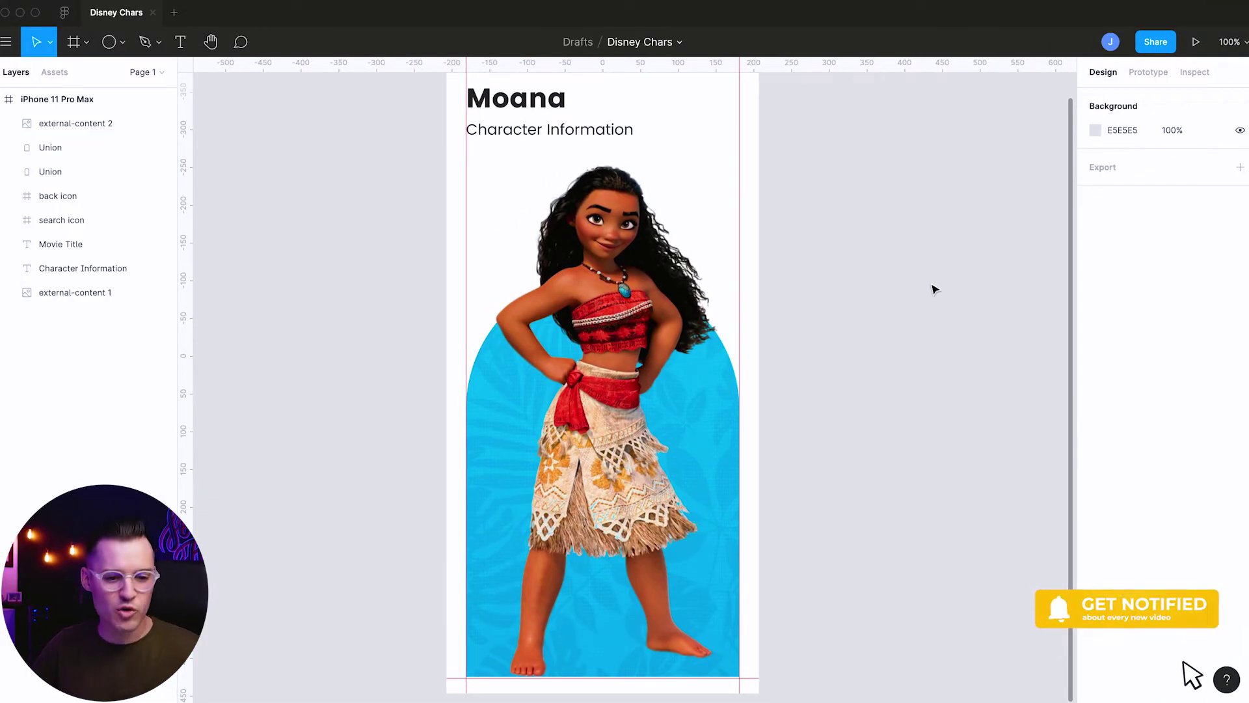
click(67, 172)
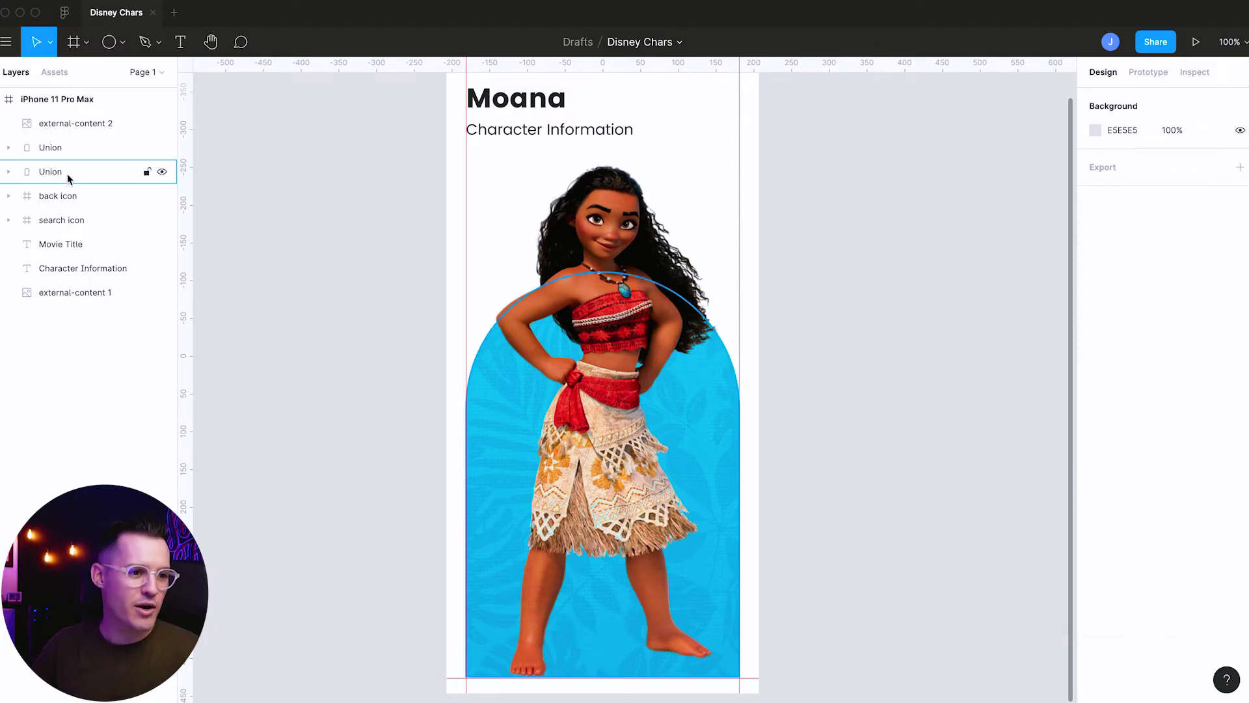
shift+click(66, 156)
key(Down)
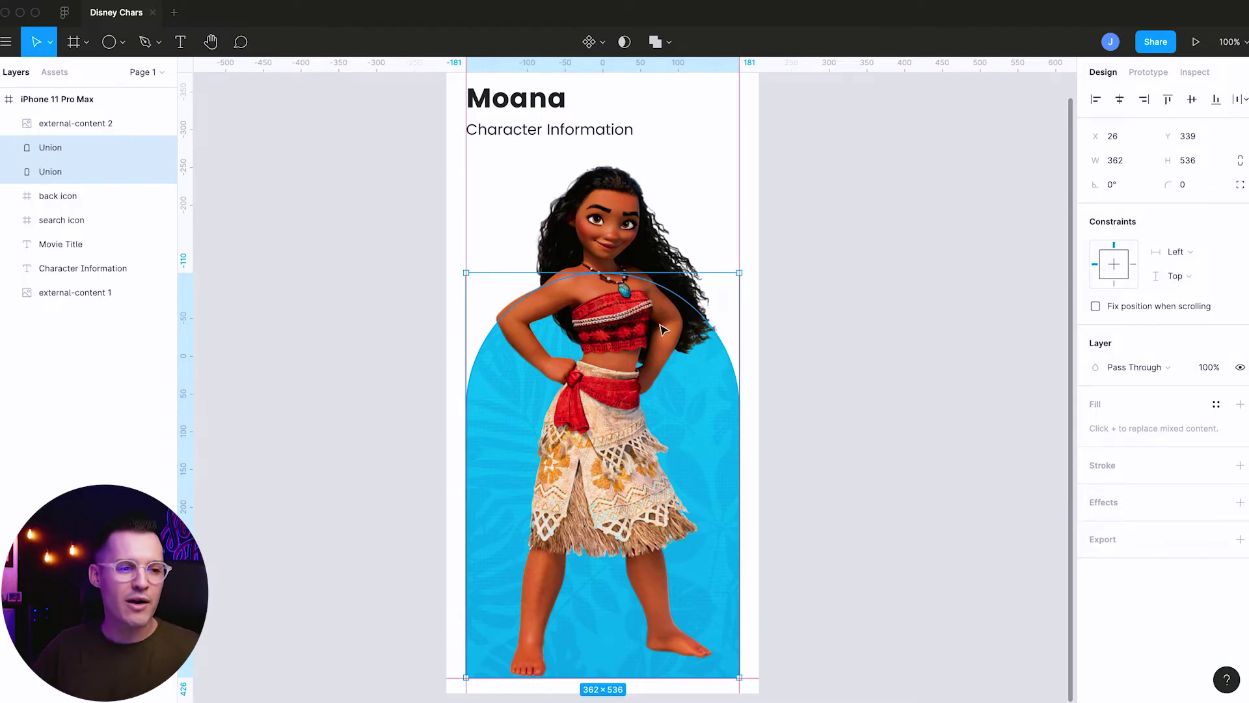
click(359, 279)
Rename the two Union layers to 'texture' and 'shape'
double_click(47, 148)
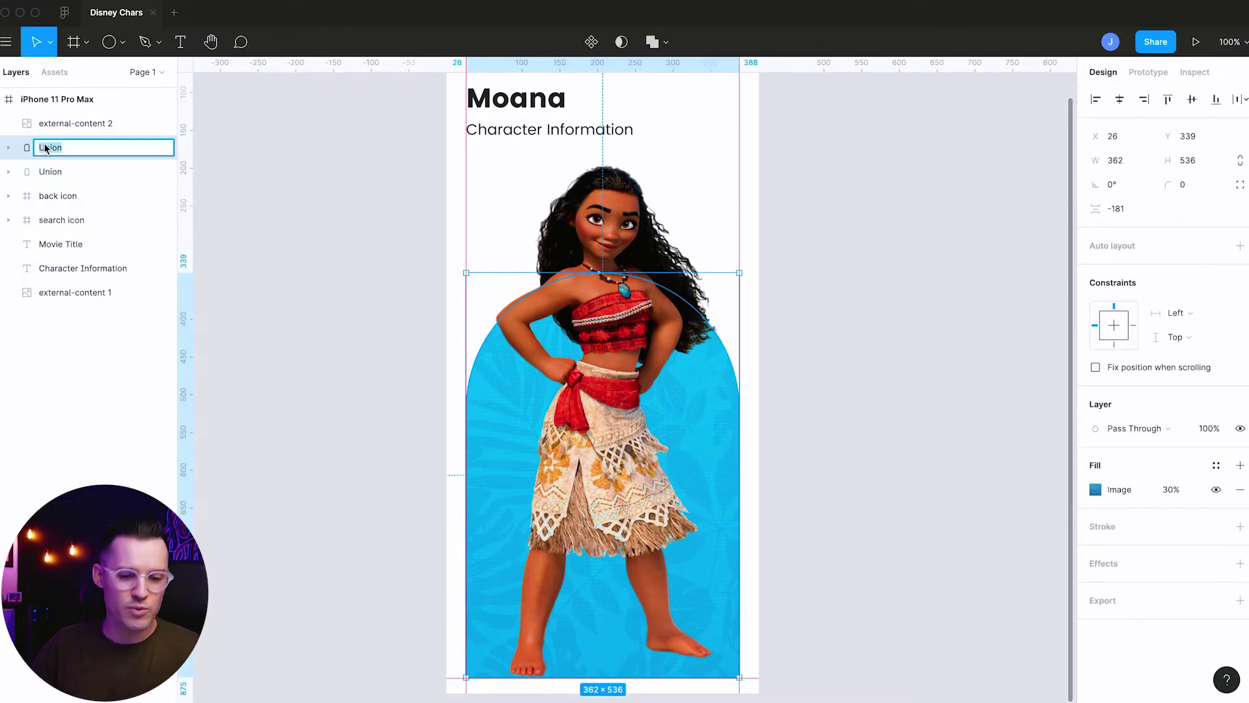
key(Return)
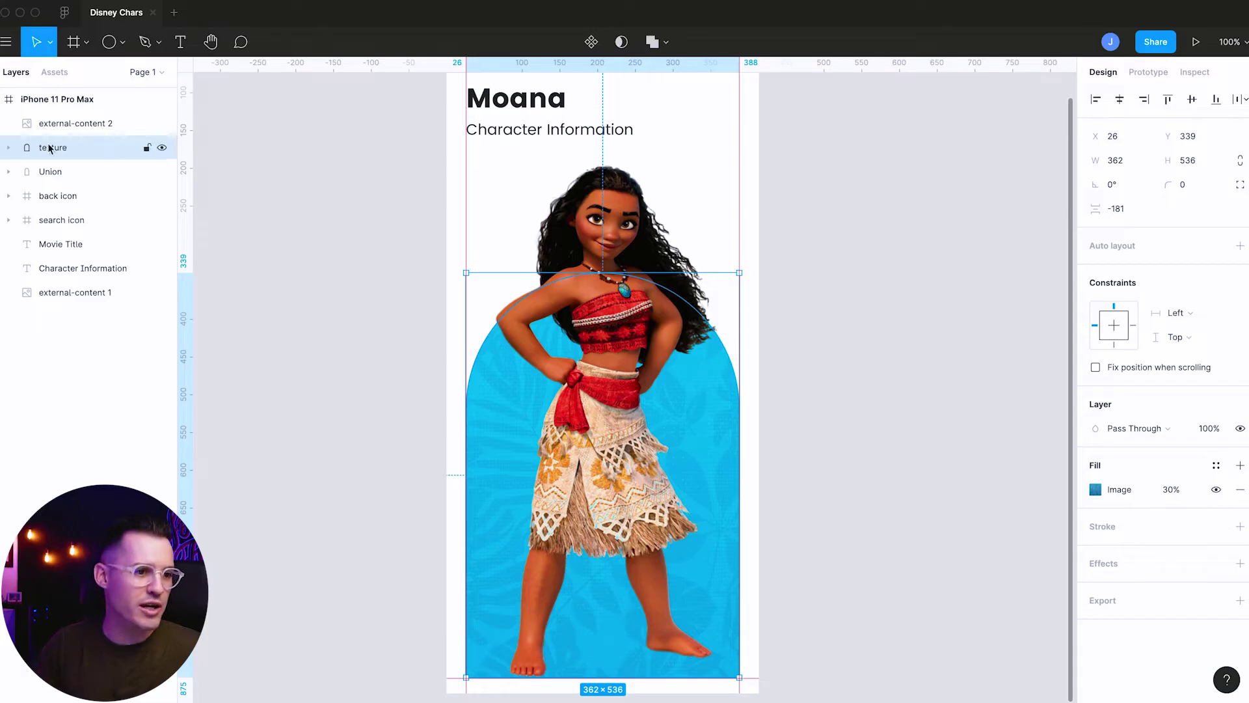
double_click(51, 172)
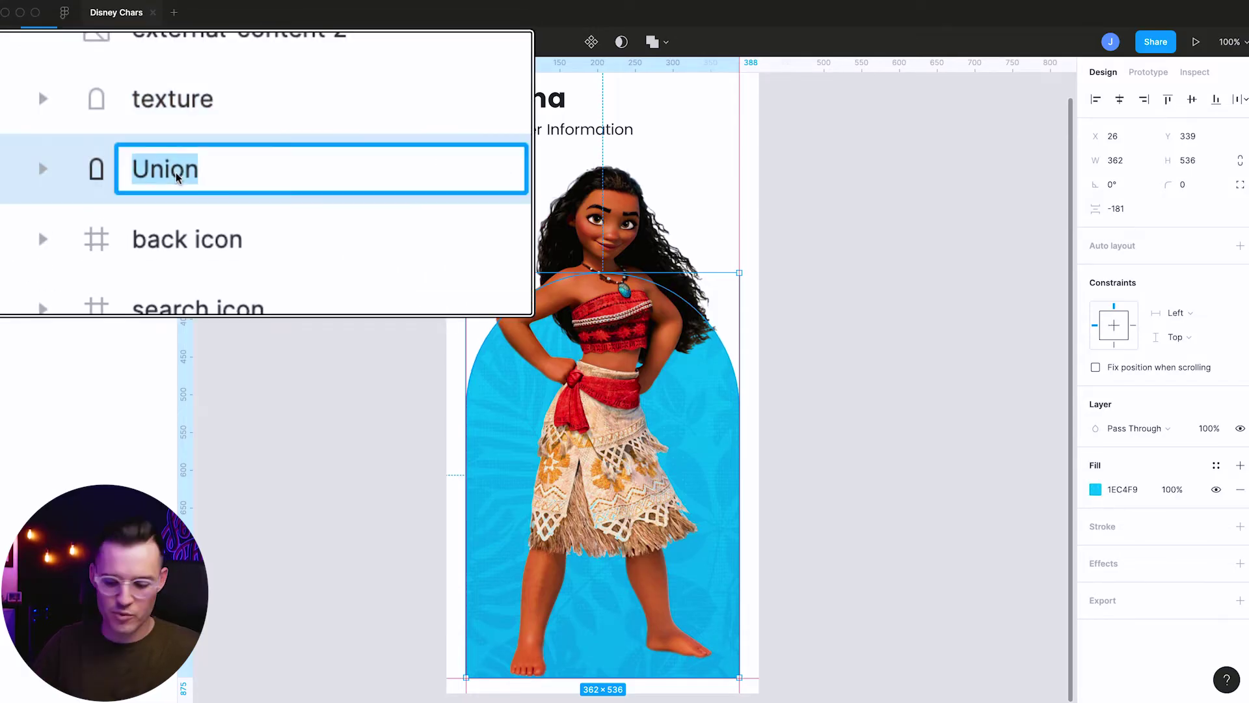
text(shaoe)
key(BackSpace)
key(BackSpace)
text(pe)
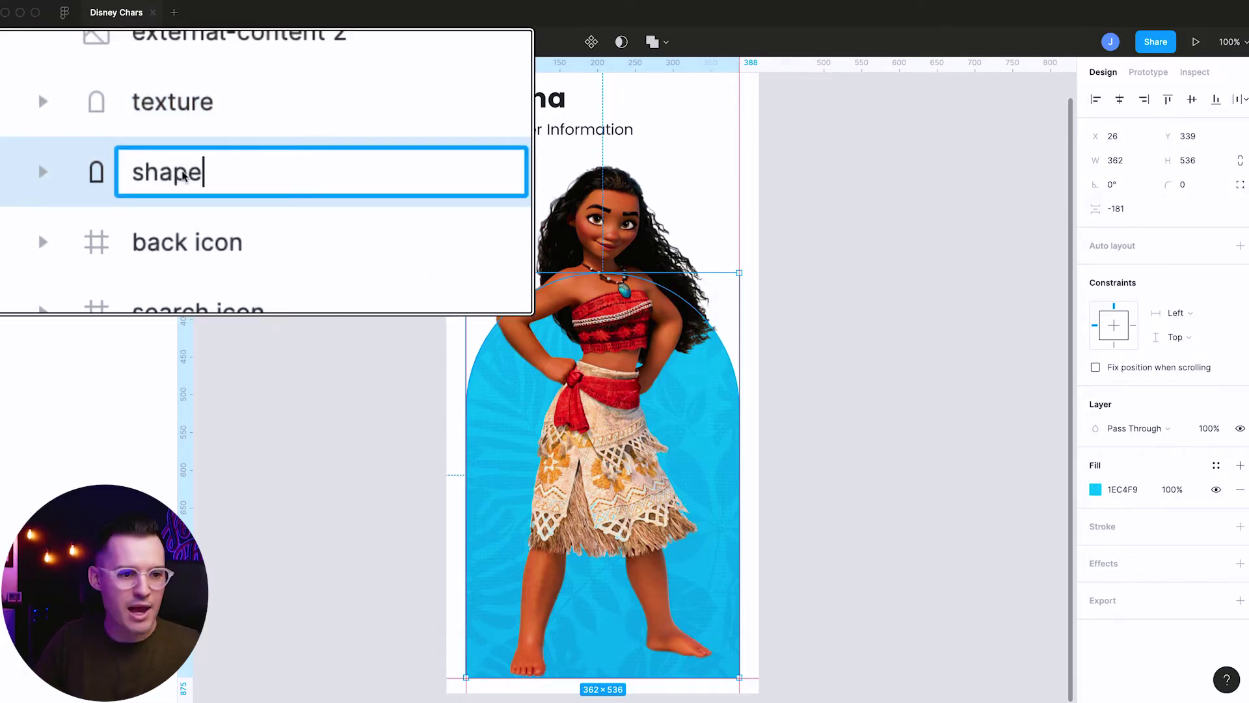
key(Return)
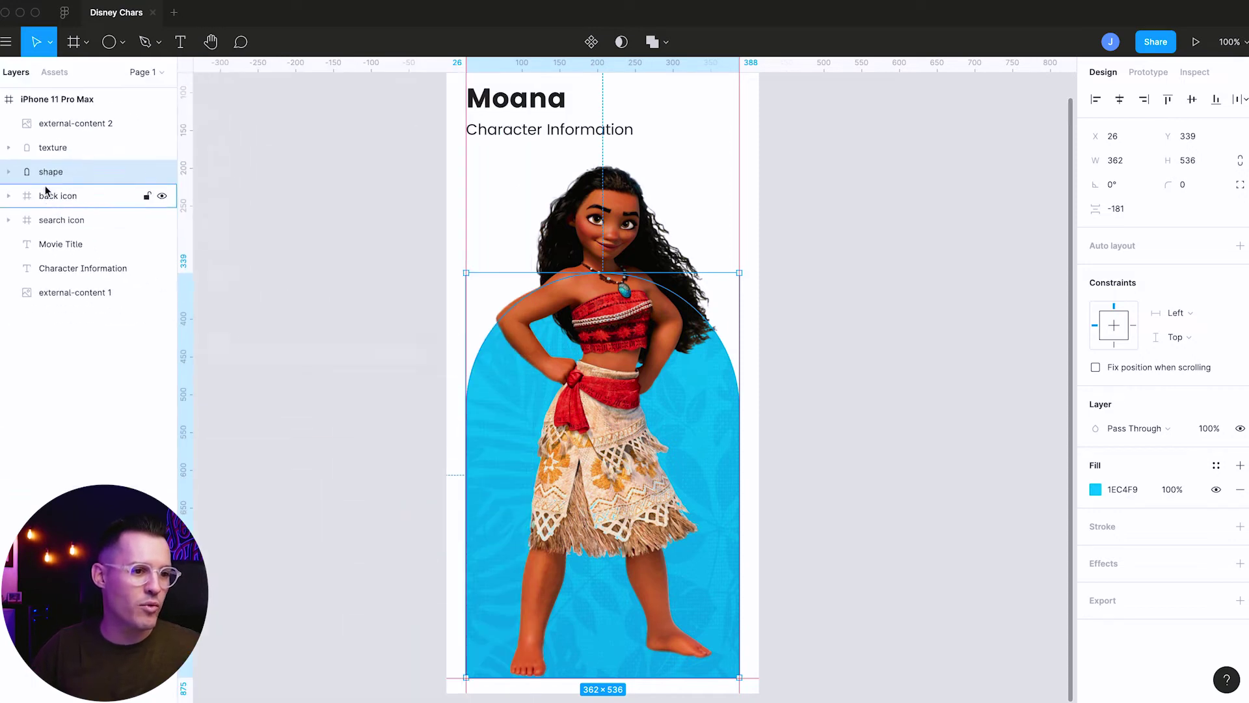
Paste a copy of the shape layer and name it 'shadow'
key(super+v)
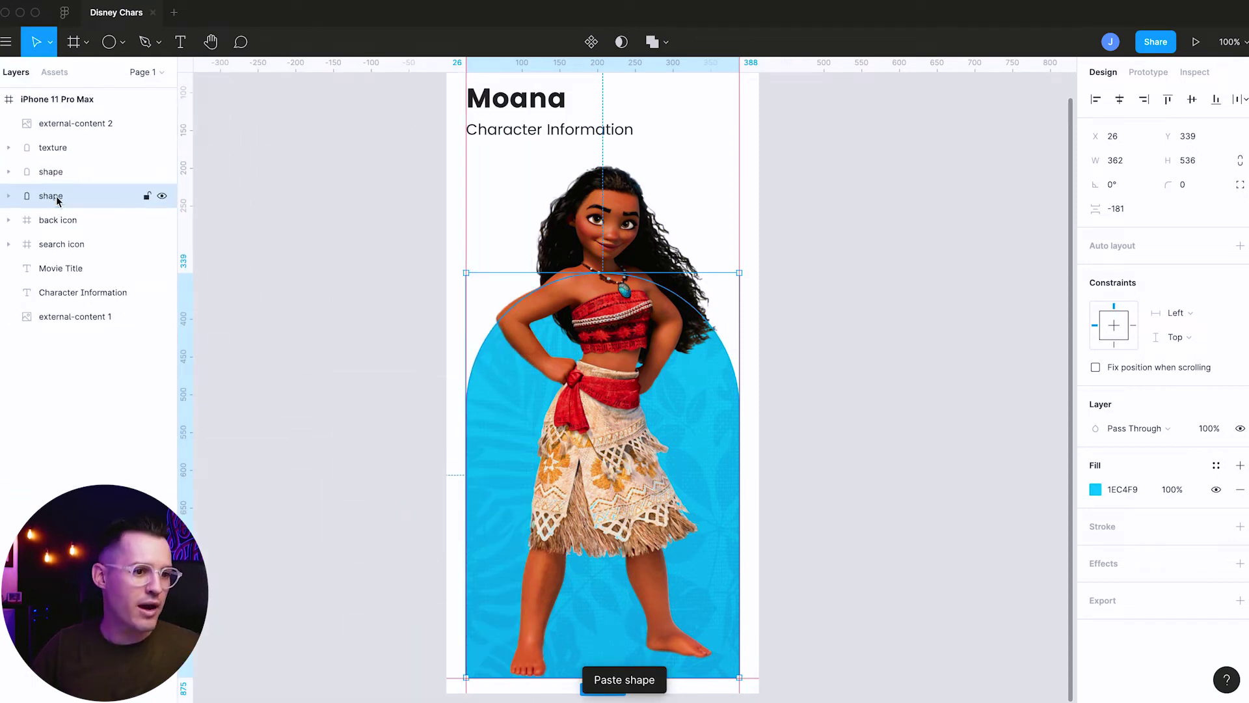
double_click(58, 197)
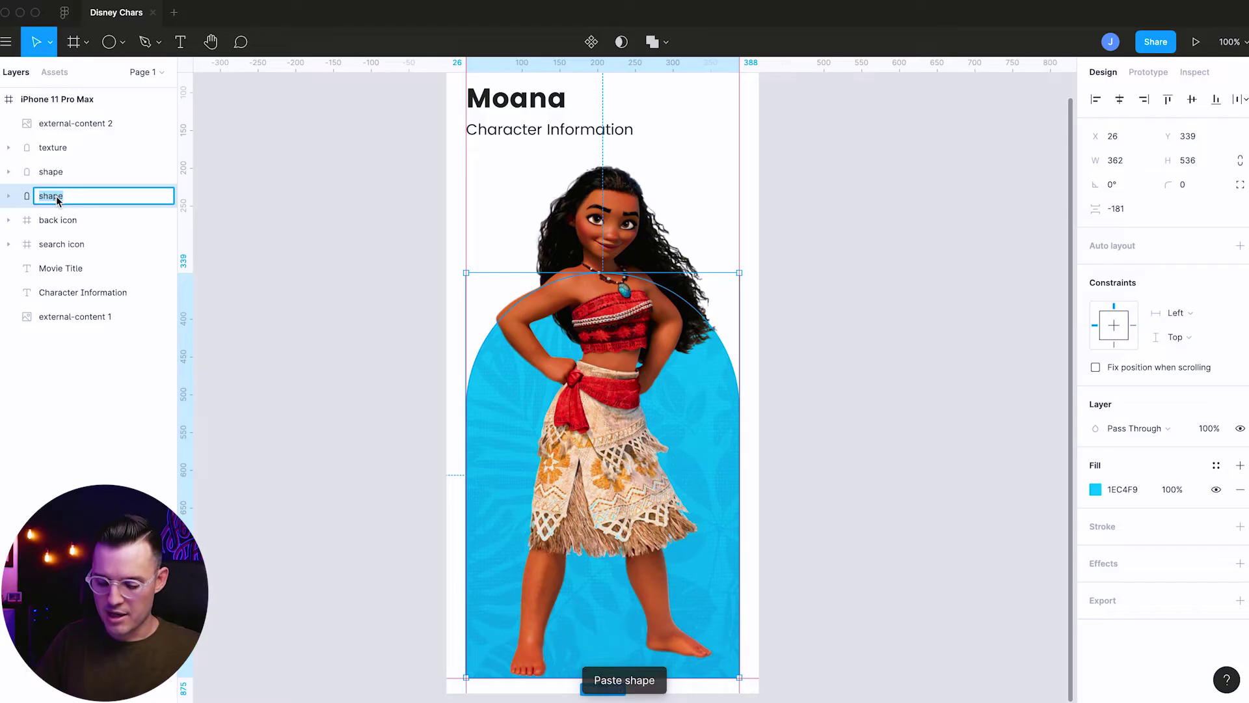
text(shadow)
key(Return)
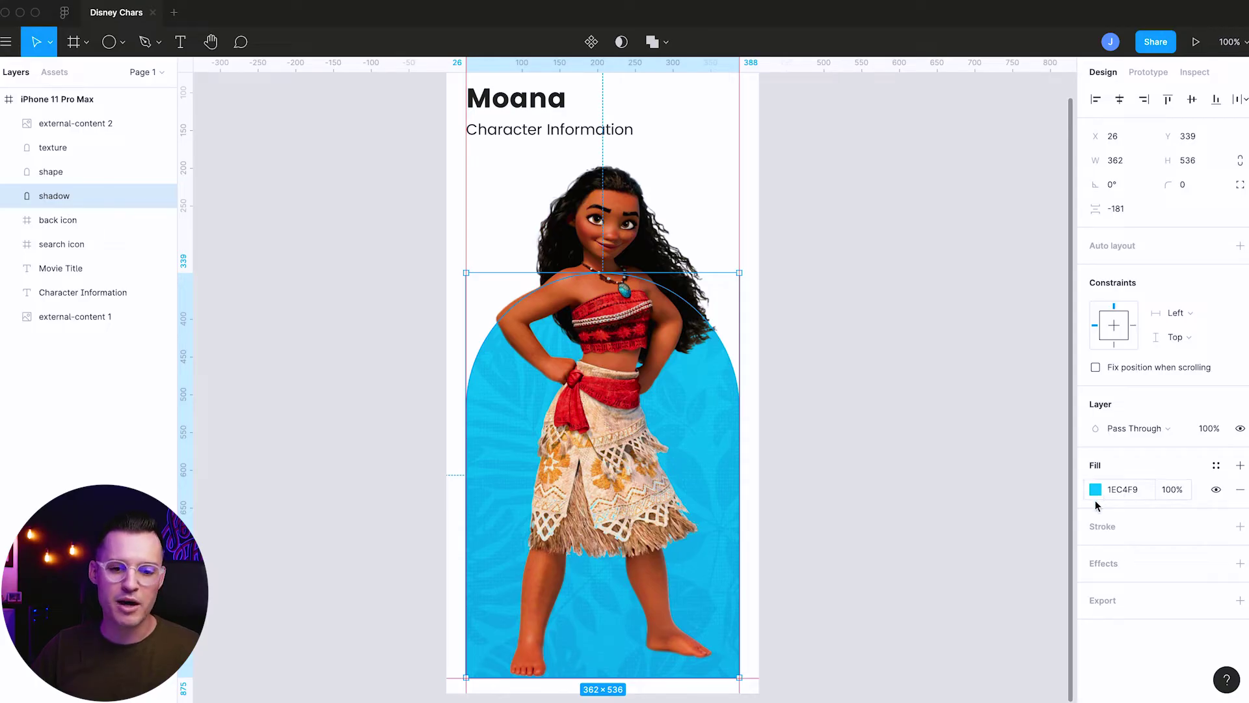
Add a Layer blur of 44 to the shadow arch and make it narrower and taller
click(1216, 565)
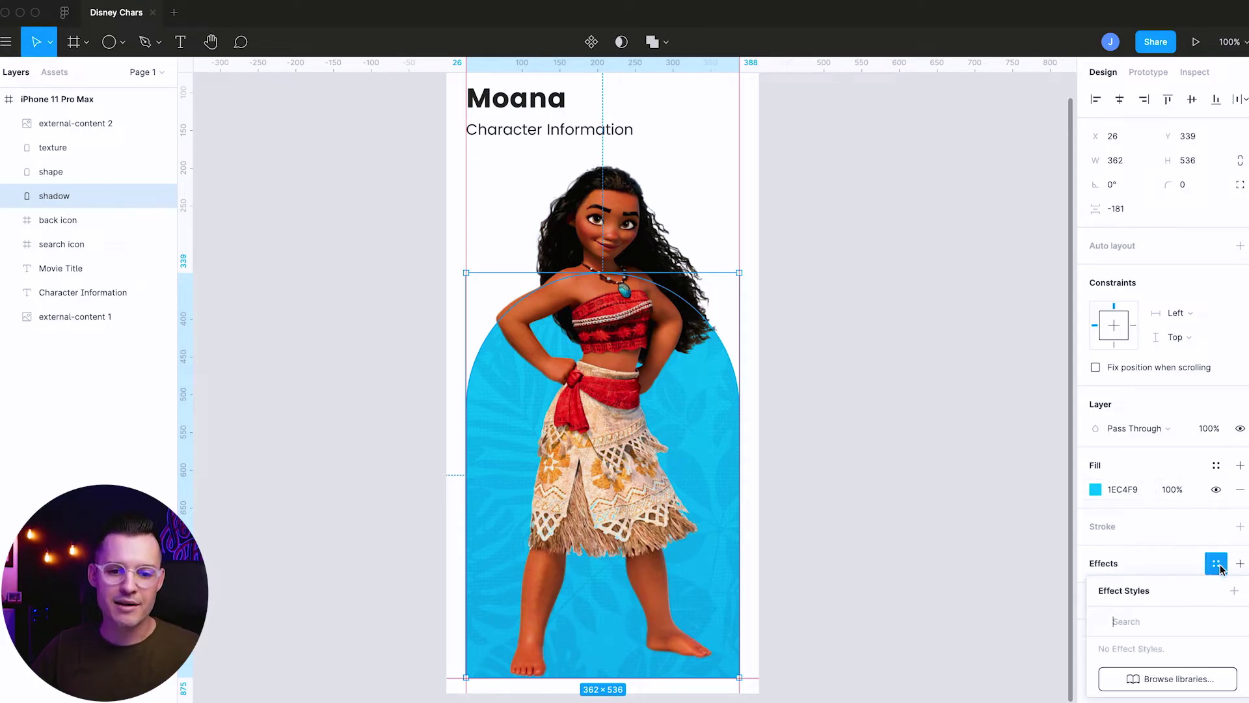
click(1186, 572)
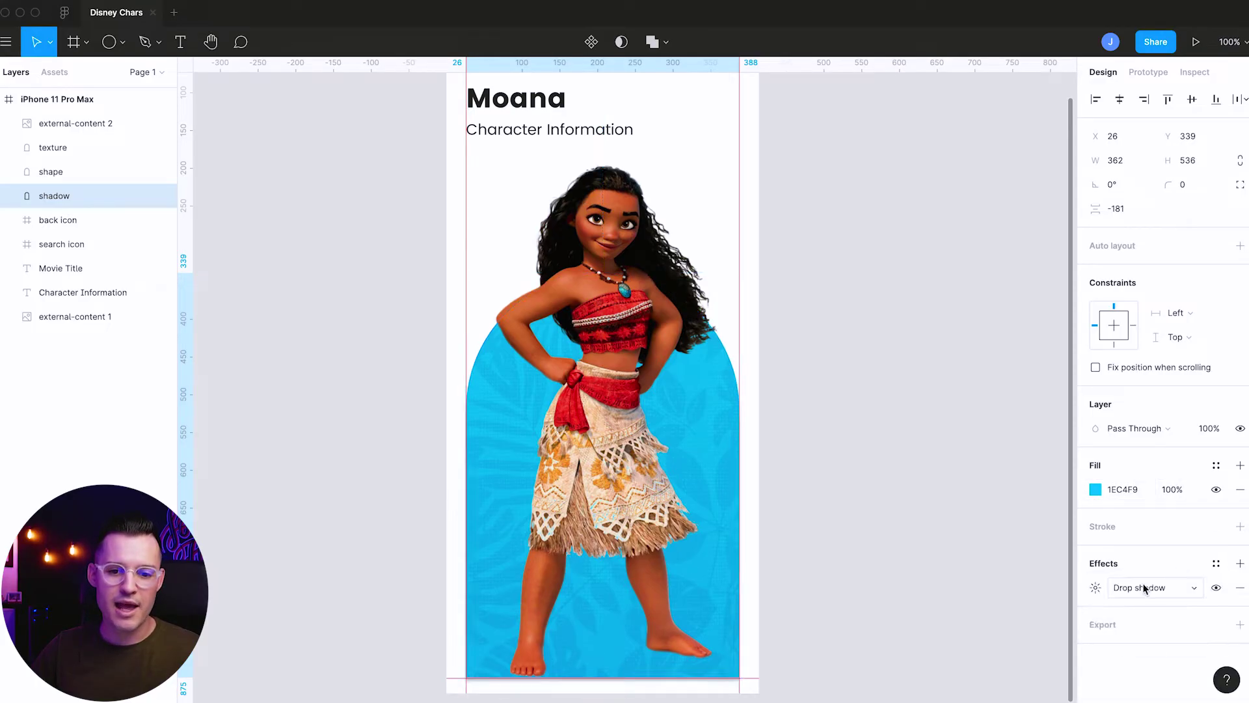
click(1144, 588)
click(1173, 607)
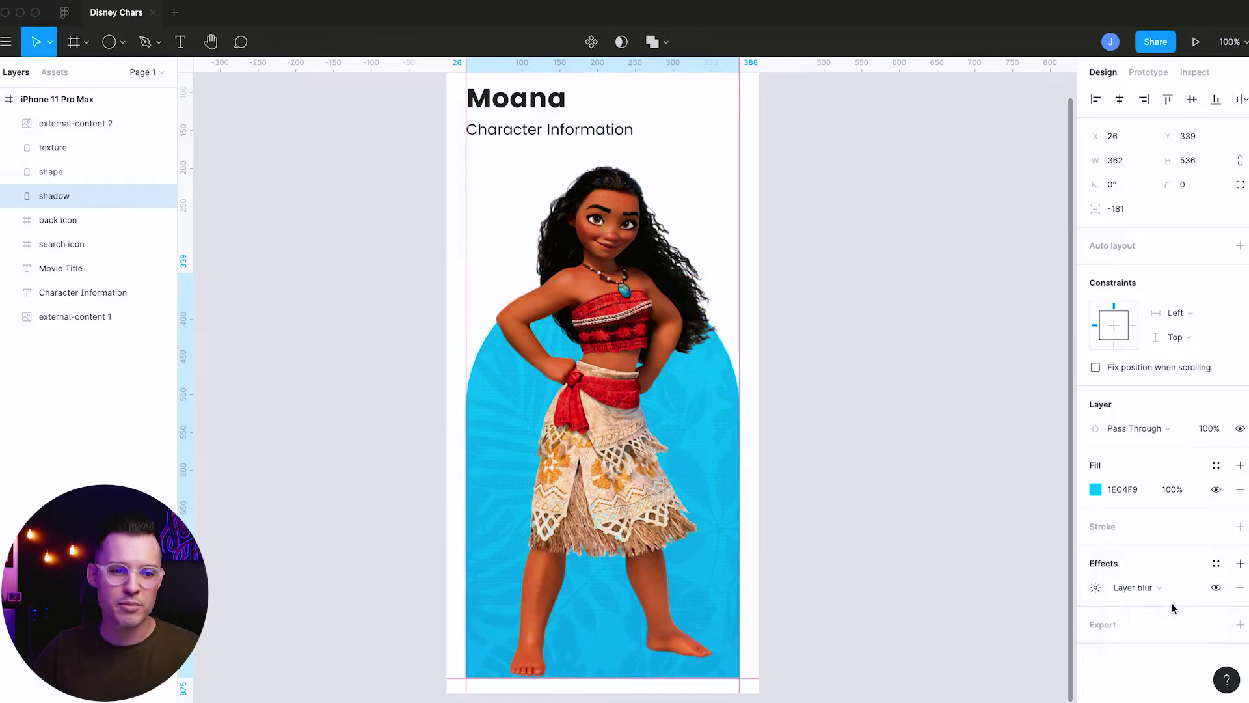
click(1096, 588)
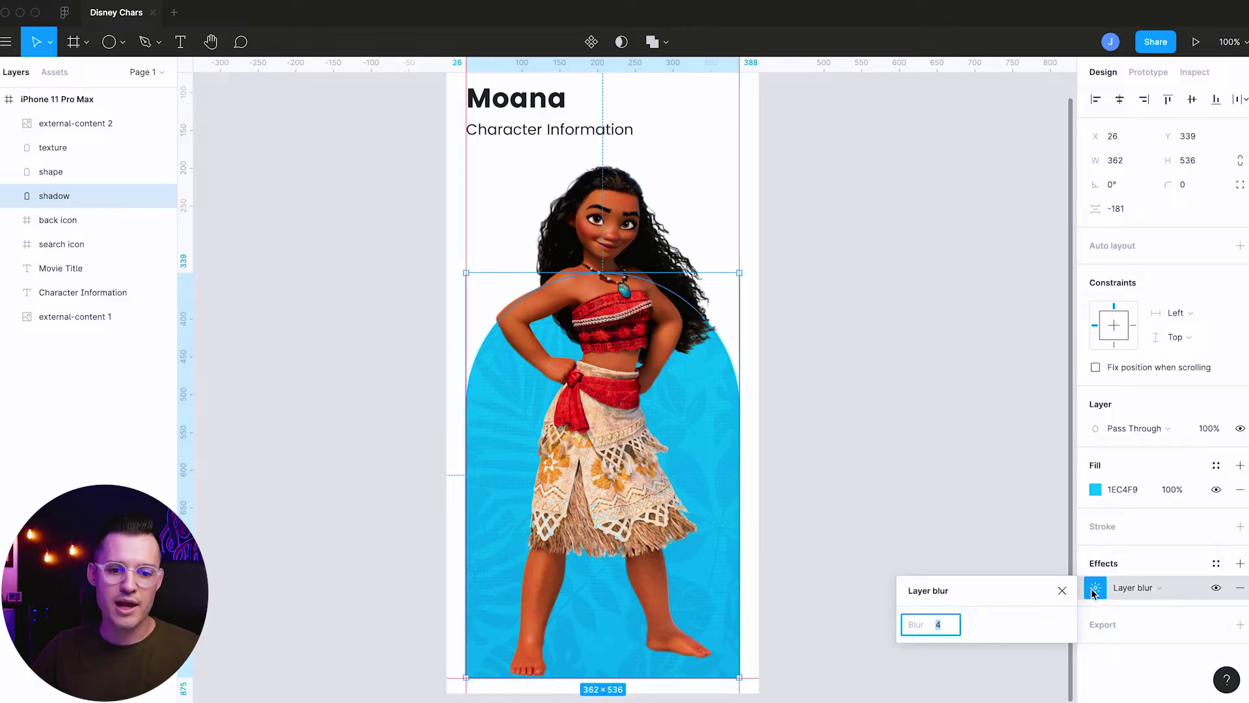
text(44)
key(Return)
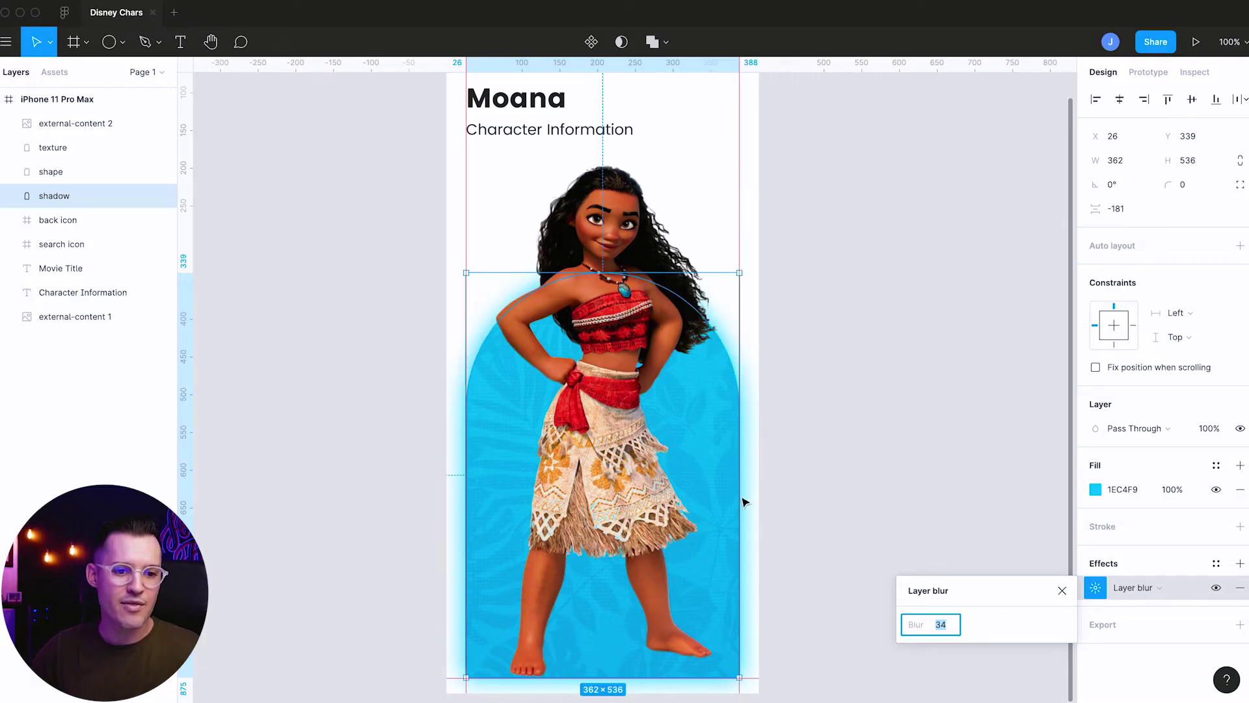
mouse_move(741, 492)
mouse_down()
mouse_move(789, 492)
mouse_move(732, 497)
mouse_up()
drag(651, 273, 651, 258)
Raise the shadow's blur to 65 and set its fill opacity to 20%
click(949, 625)
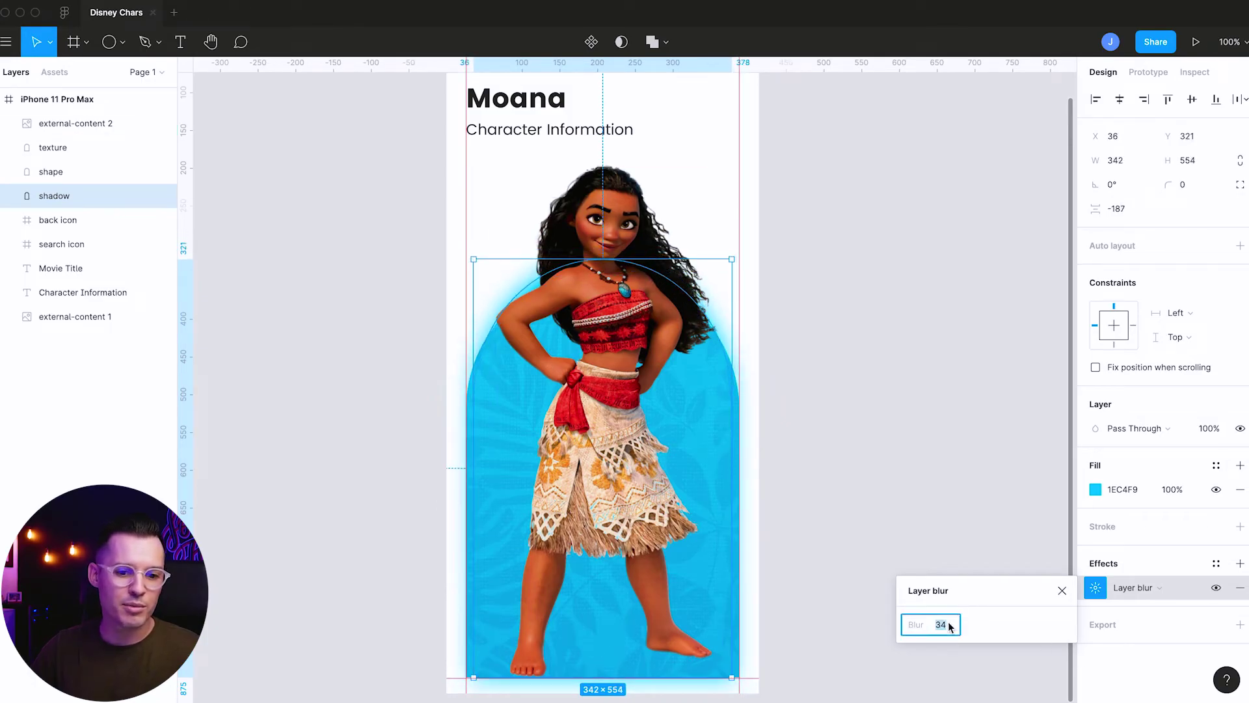
text(65)
key(Return)
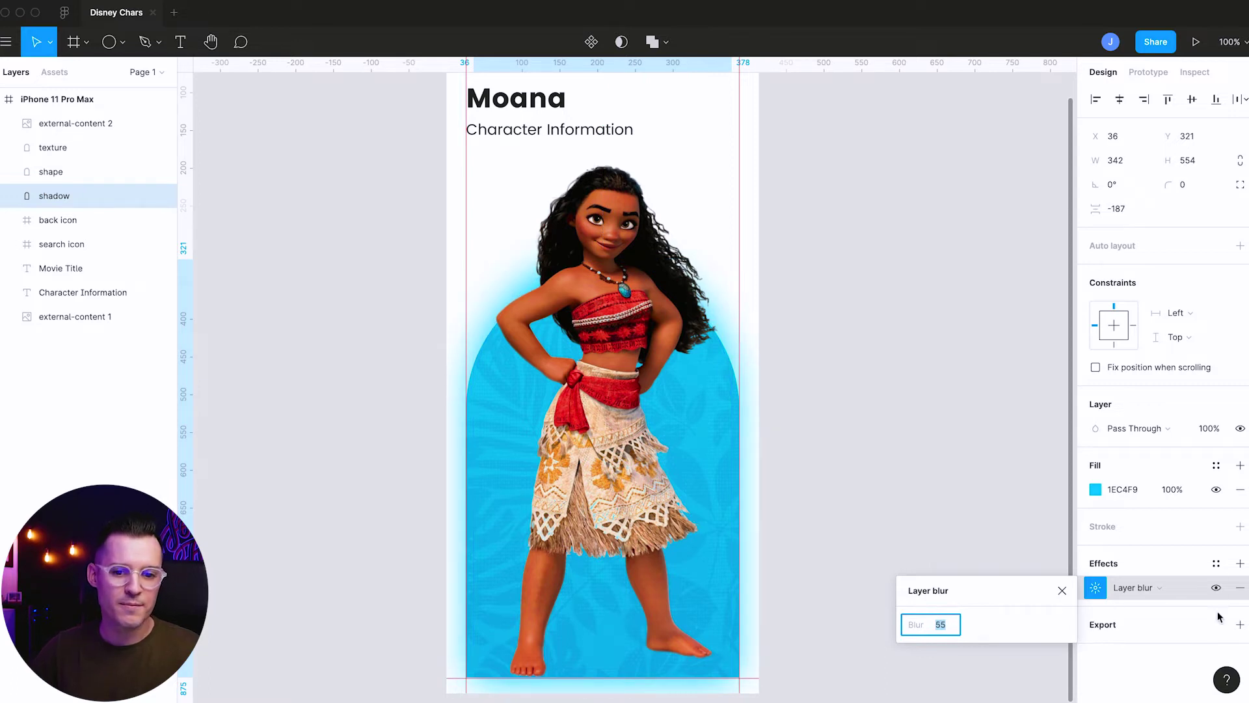
click(1171, 489)
text(80)
key(Return)
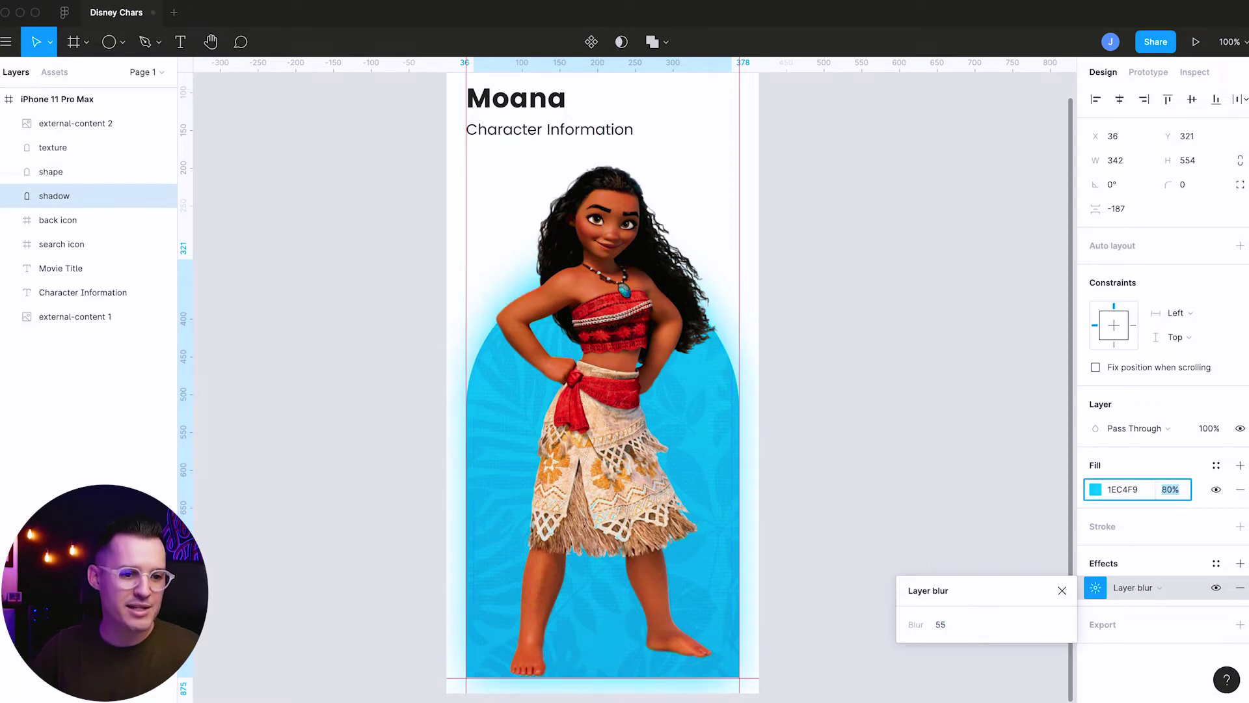
text(20)
key(Return)
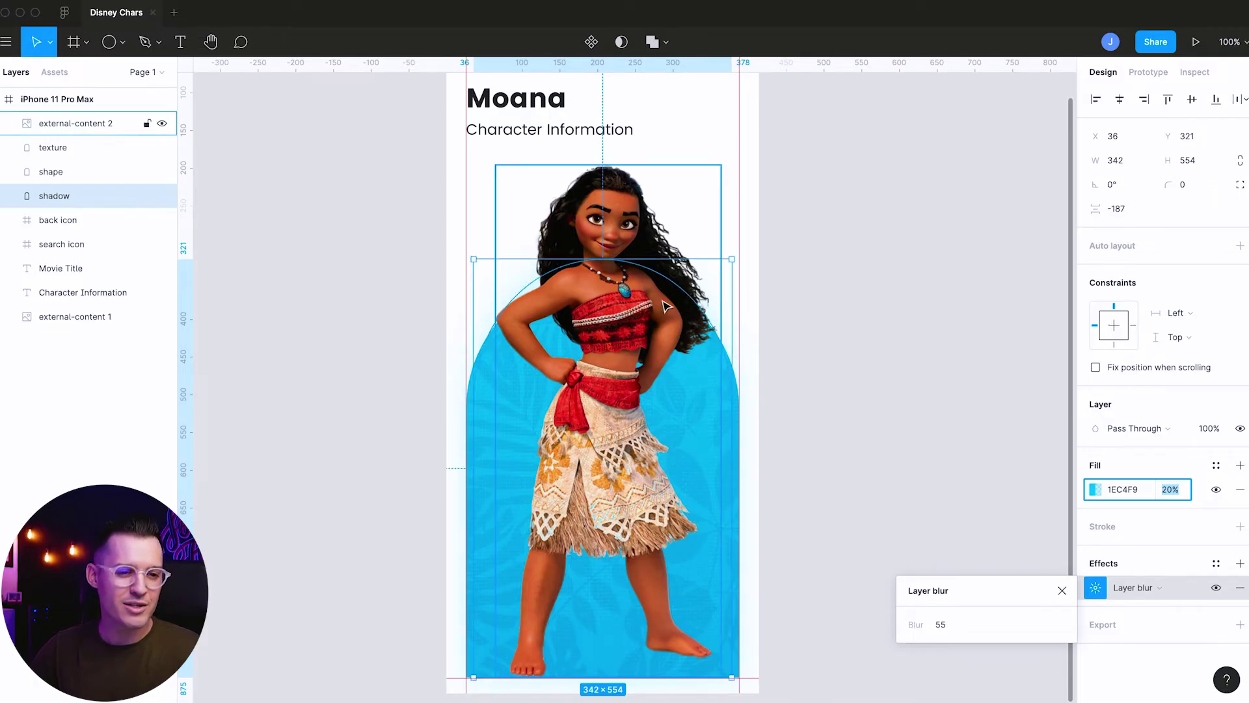
Fit the Moana frame, zoom to 100% and pan over the phone screen
scroll(600, 303, up, 5)
scroll(599, 303, down, 3)
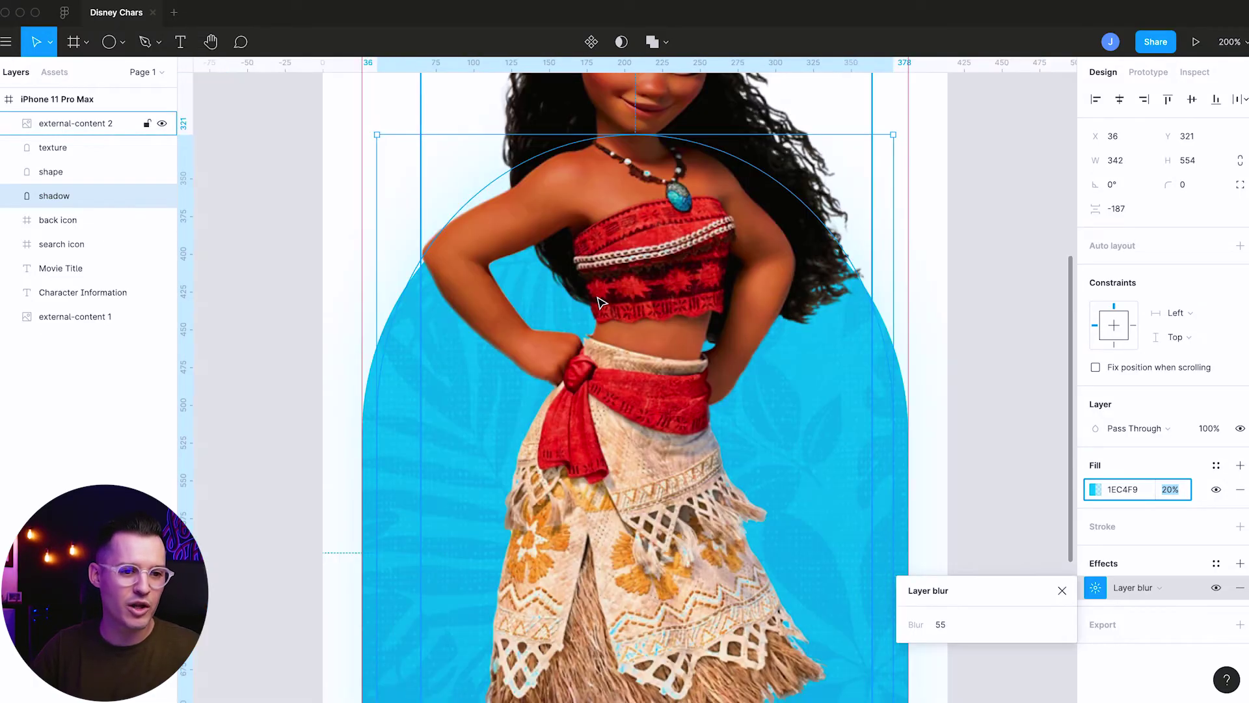
click(271, 228)
scroll(226, 310, up, 3)
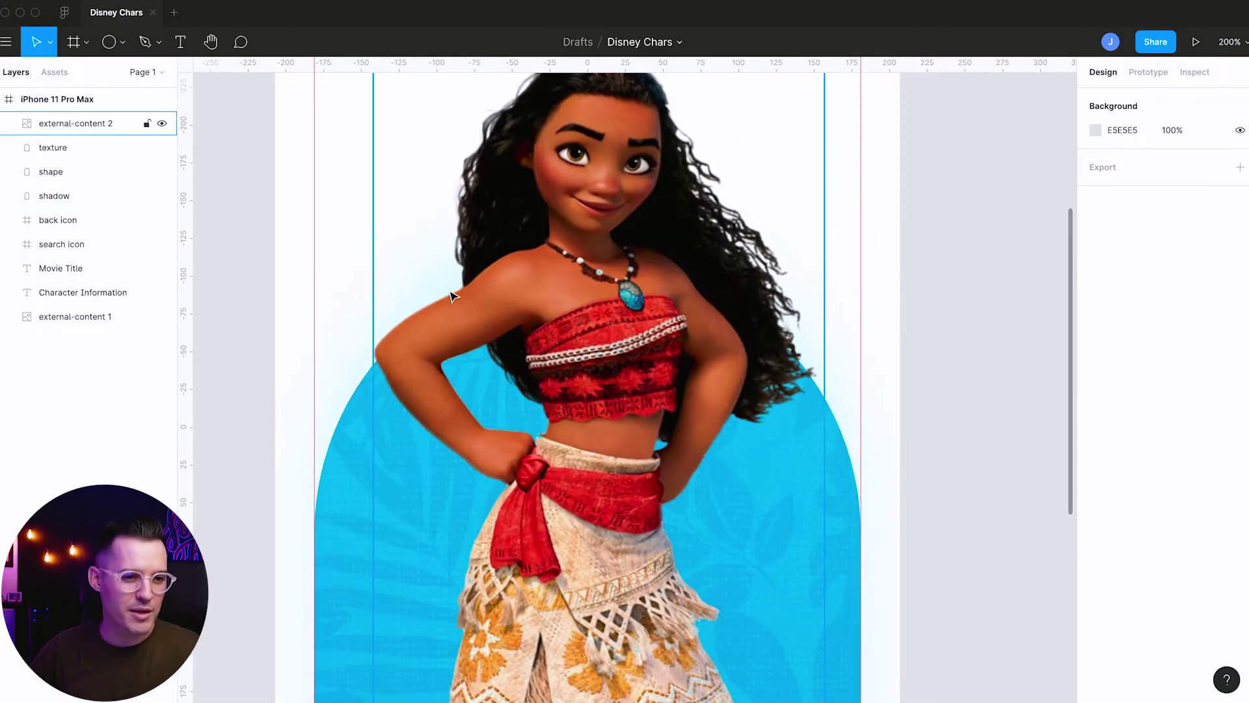
key(shift+1)
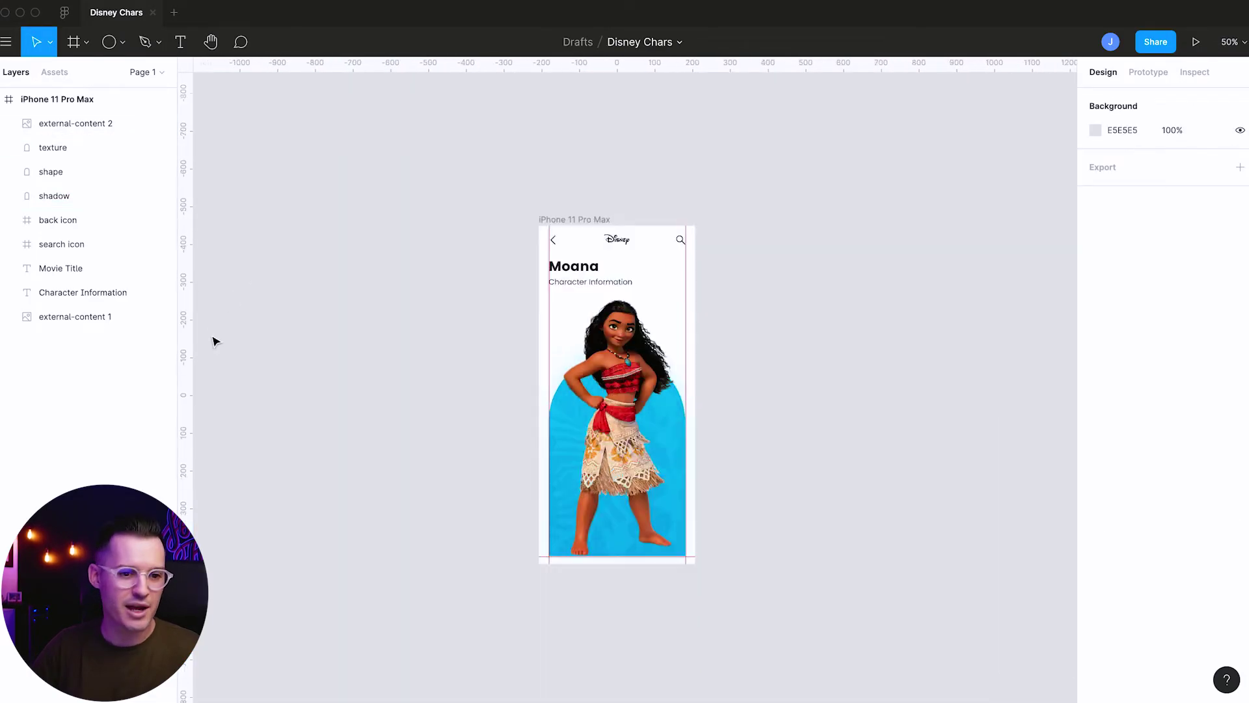
key(shift+0)
scroll(377, 349, down, 3)
drag(374, 308, 345, 253)
Edit the subtitle under the Moana title to read 'Select Character'
click(521, 421)
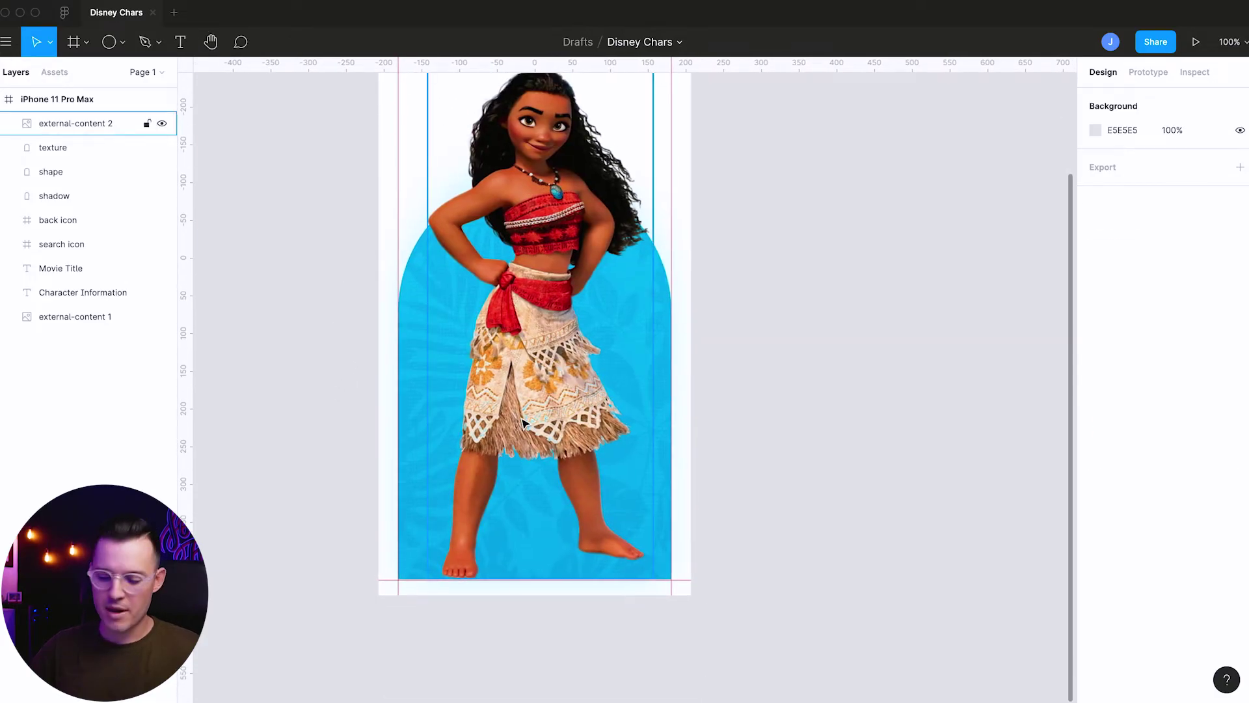
key(shift+2)
drag(525, 423, 444, 409)
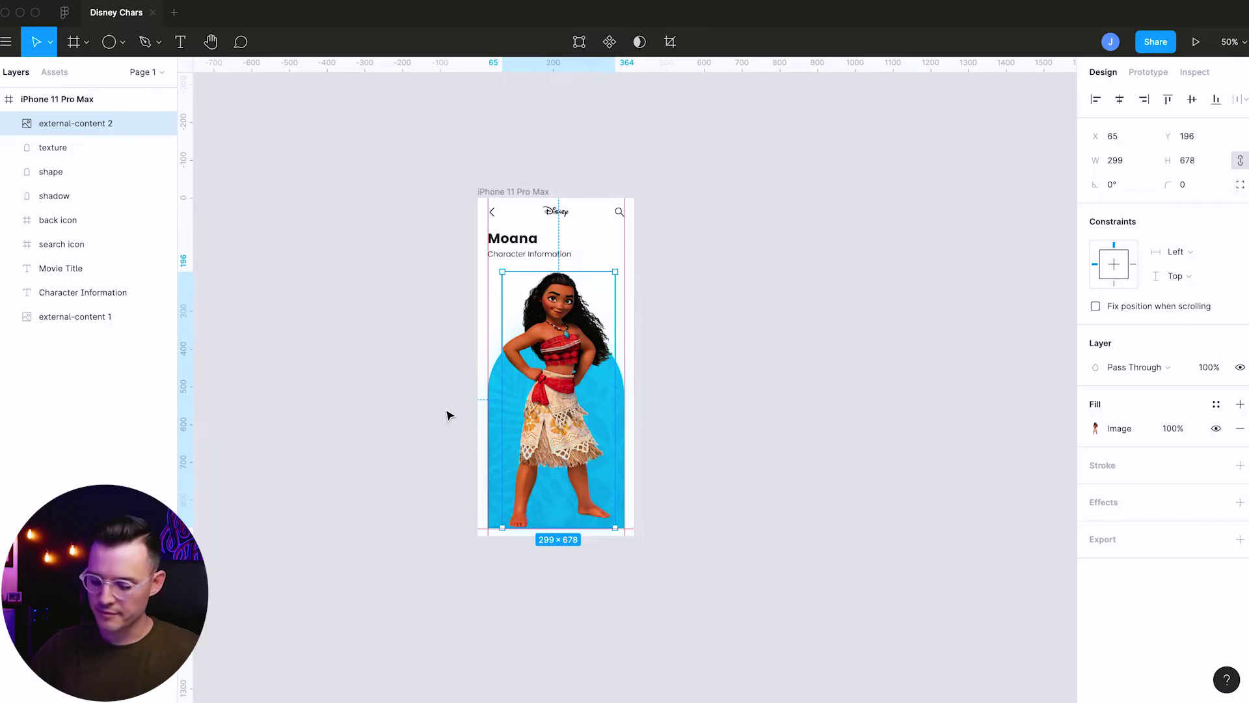
key(shift+0)
drag(687, 396, 546, 498)
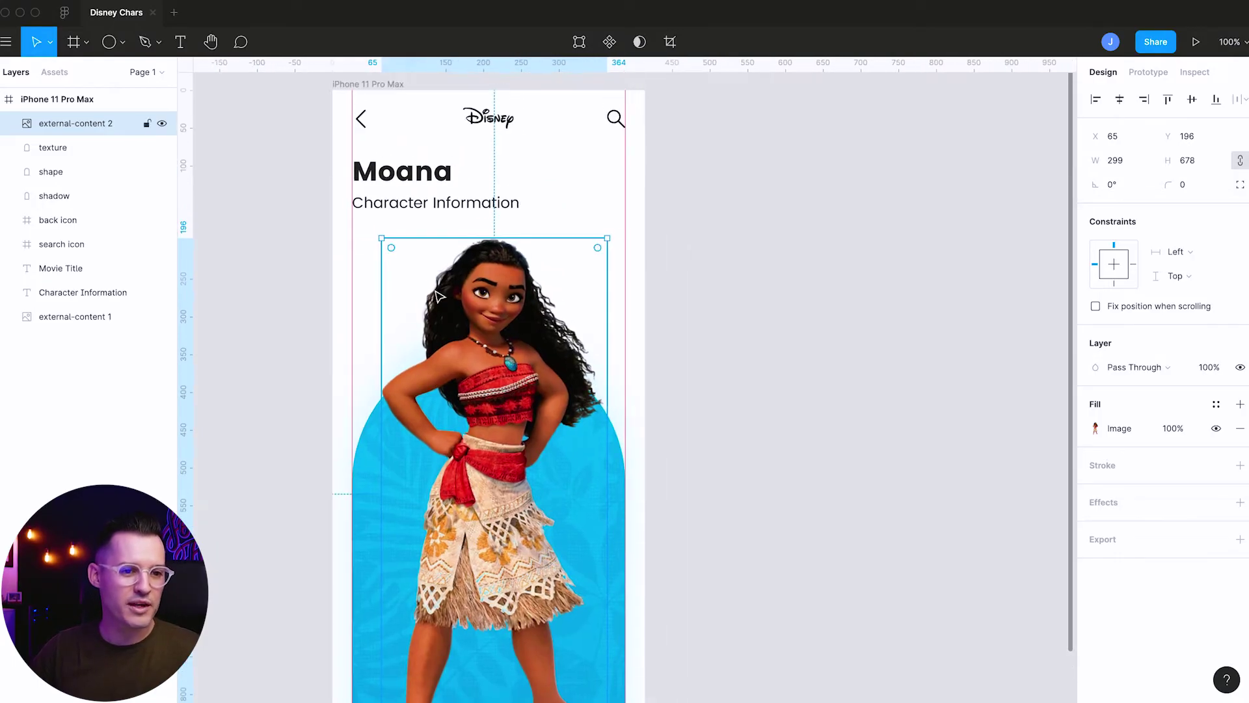
click(387, 206)
double_click(385, 205)
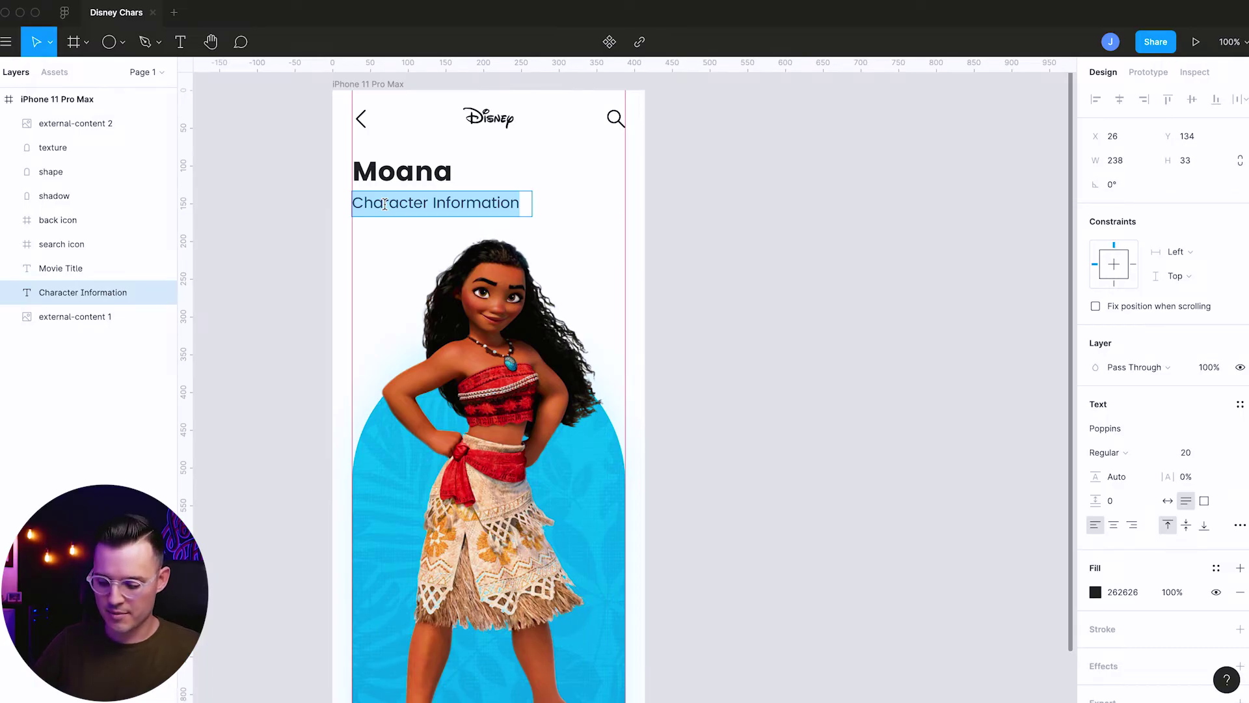
text(Select Character)
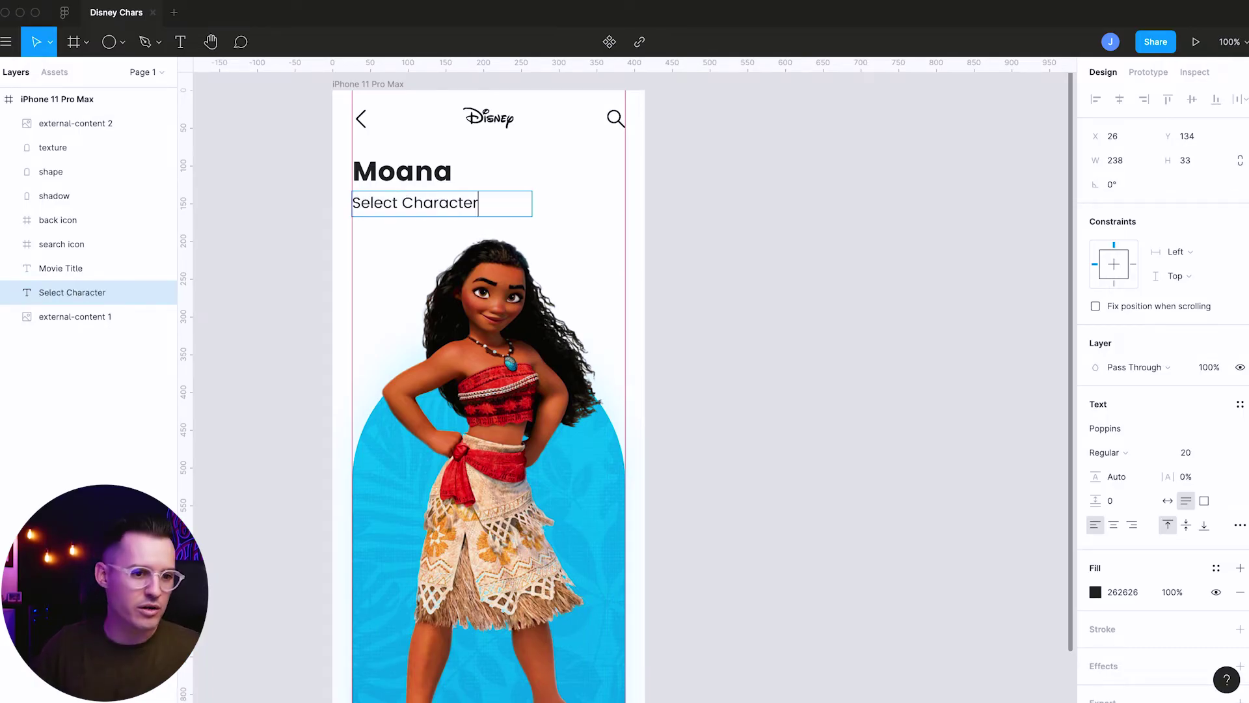
click(848, 193)
scroll(848, 208, down, 1)
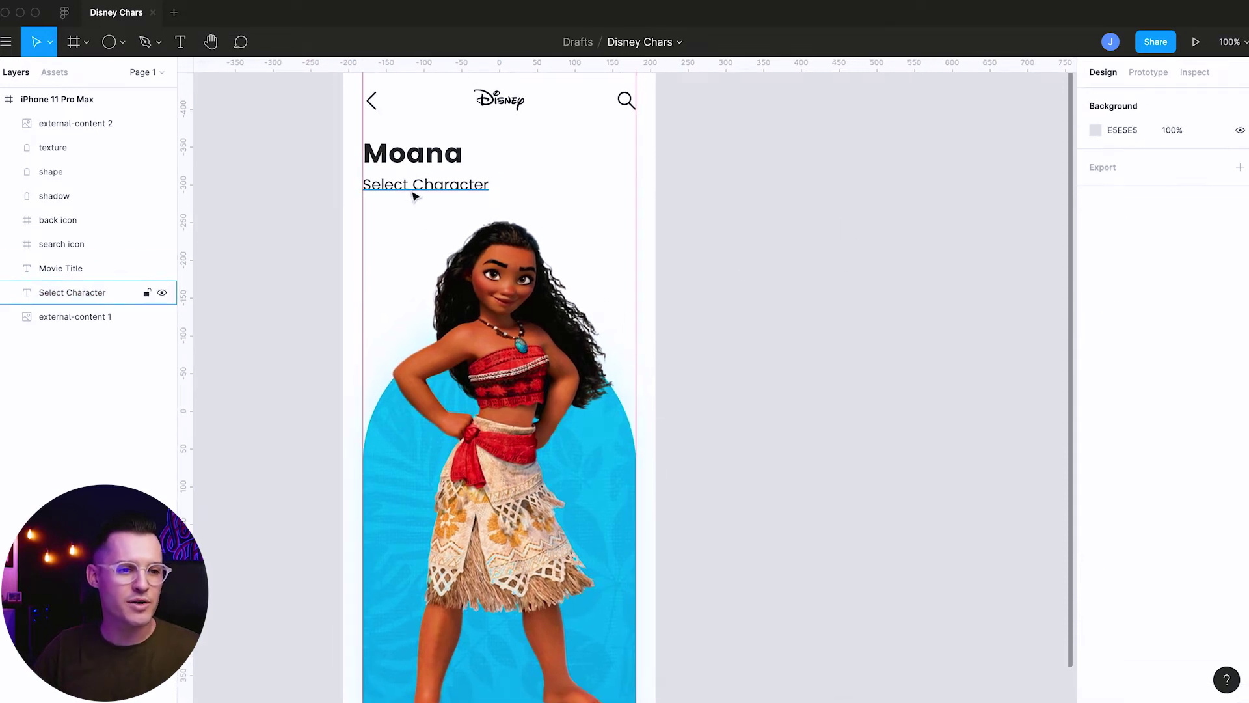
Group the character image and its backdrop layers and name the group 'character'
drag(795, 335, 777, 302)
drag(815, 642, 347, 308)
key(ctrl+g)
double_click(45, 123)
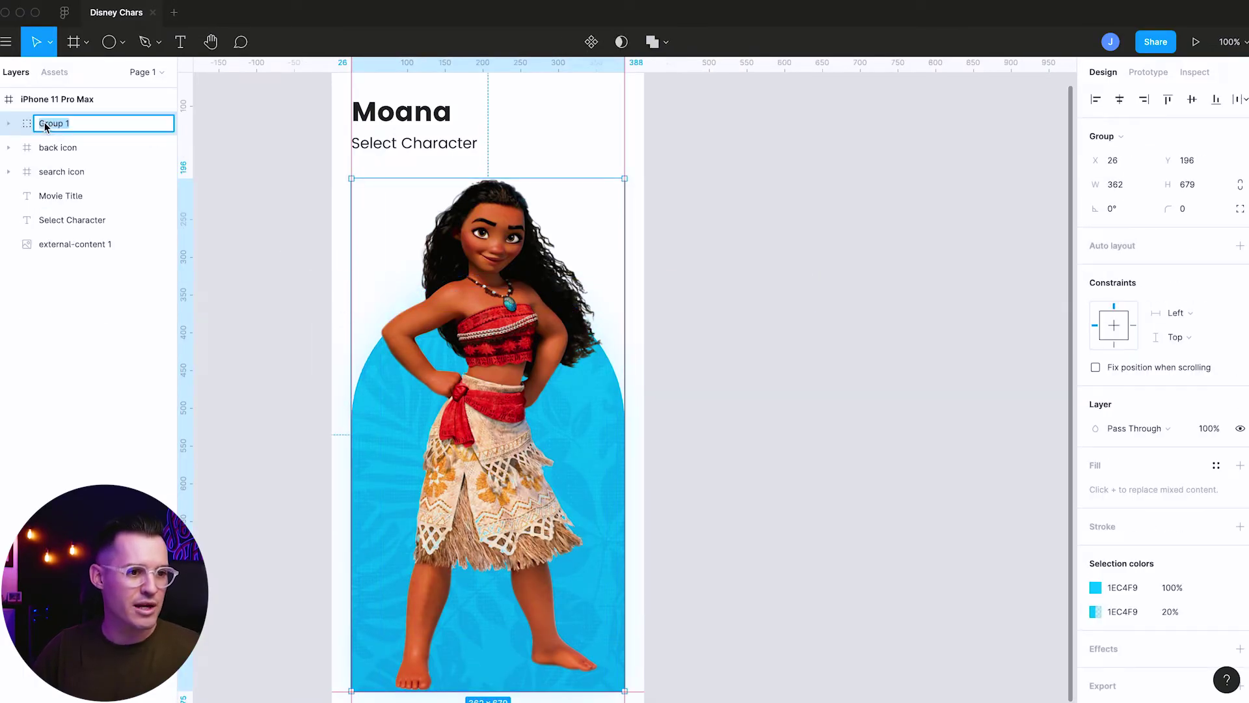
text(character)
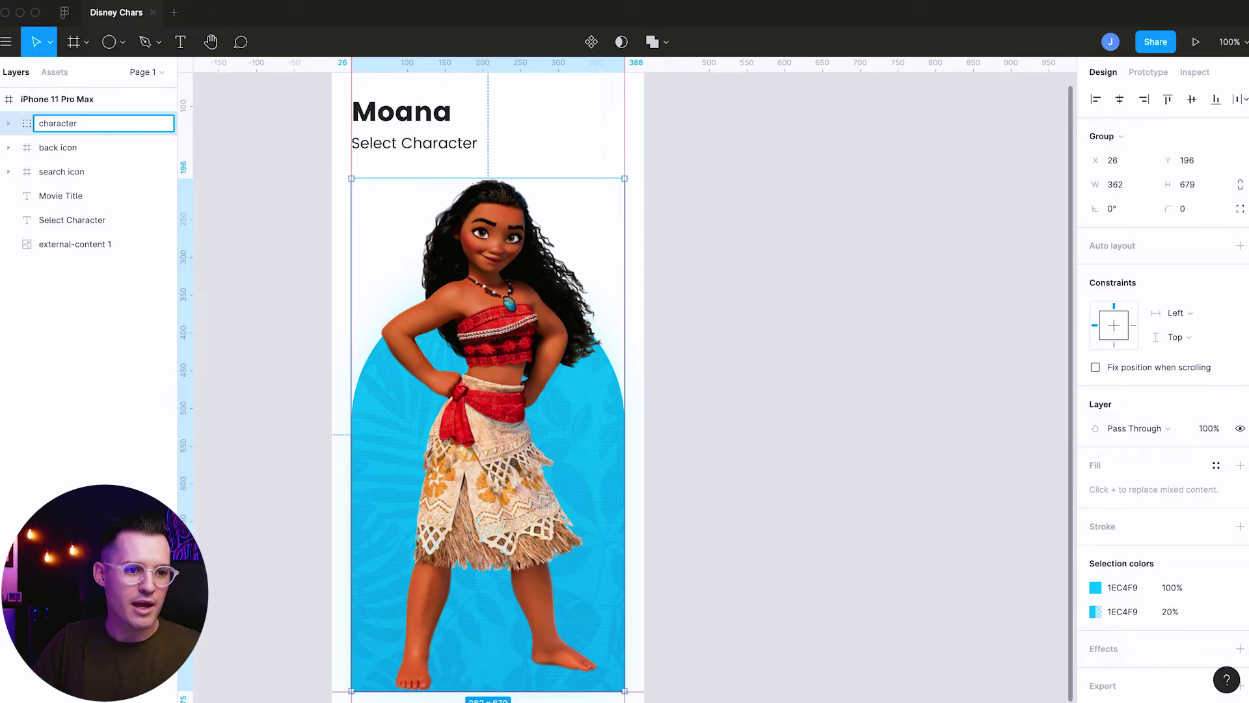
key(Return)
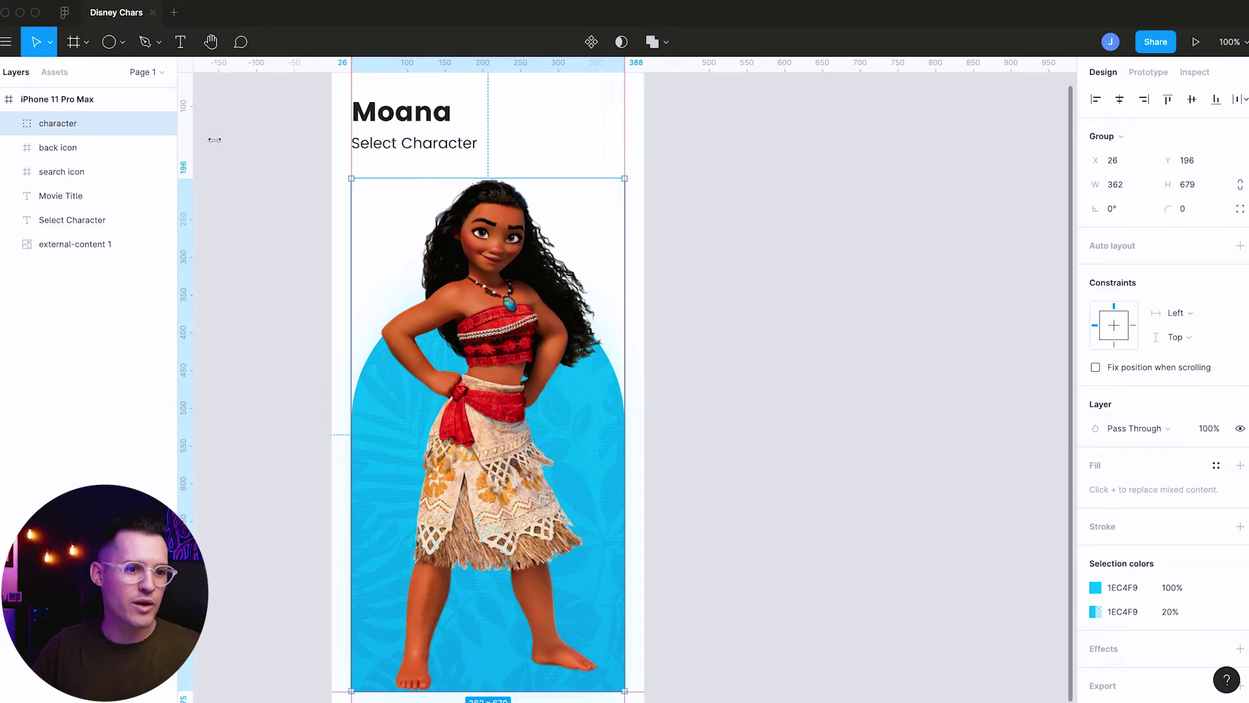
Group the back icon, search icon and logo as 'top nav', move it above character, and lock it
scroll(214, 139, up, 3)
drag(680, 161, 310, 129)
key(ctrl+g)
double_click(58, 152)
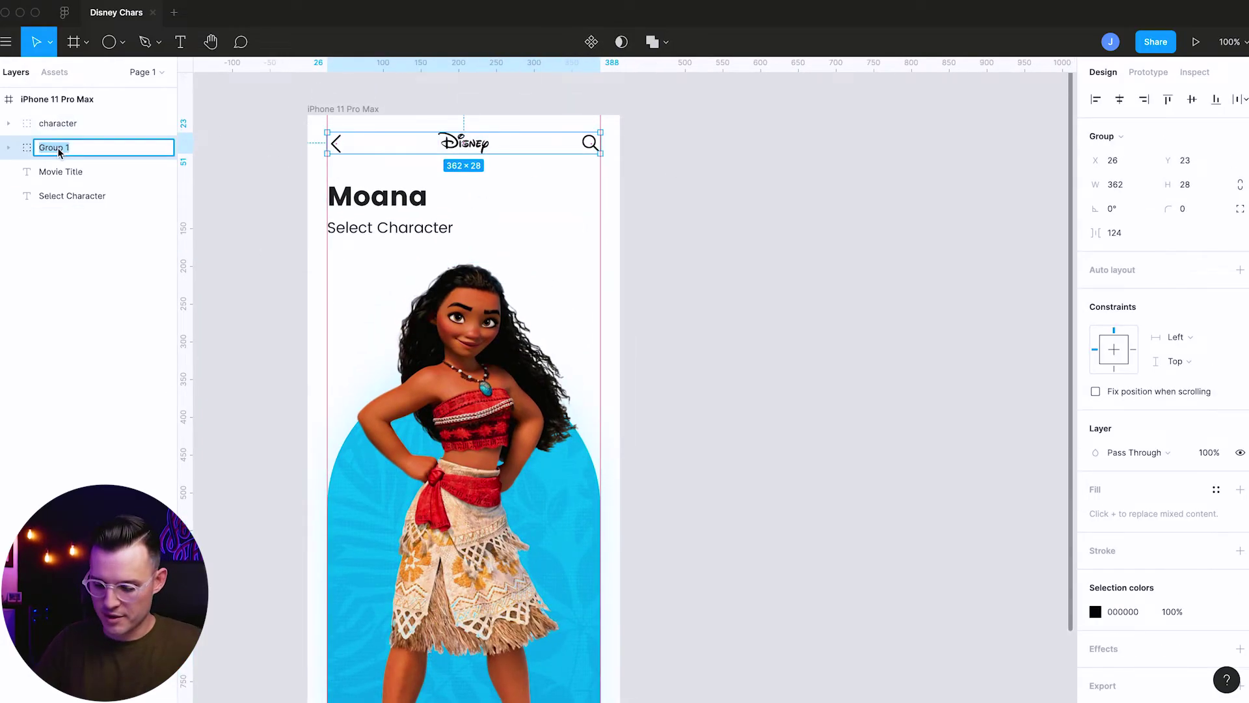
text(top nav)
key(Return)
drag(103, 150, 99, 119)
click(147, 124)
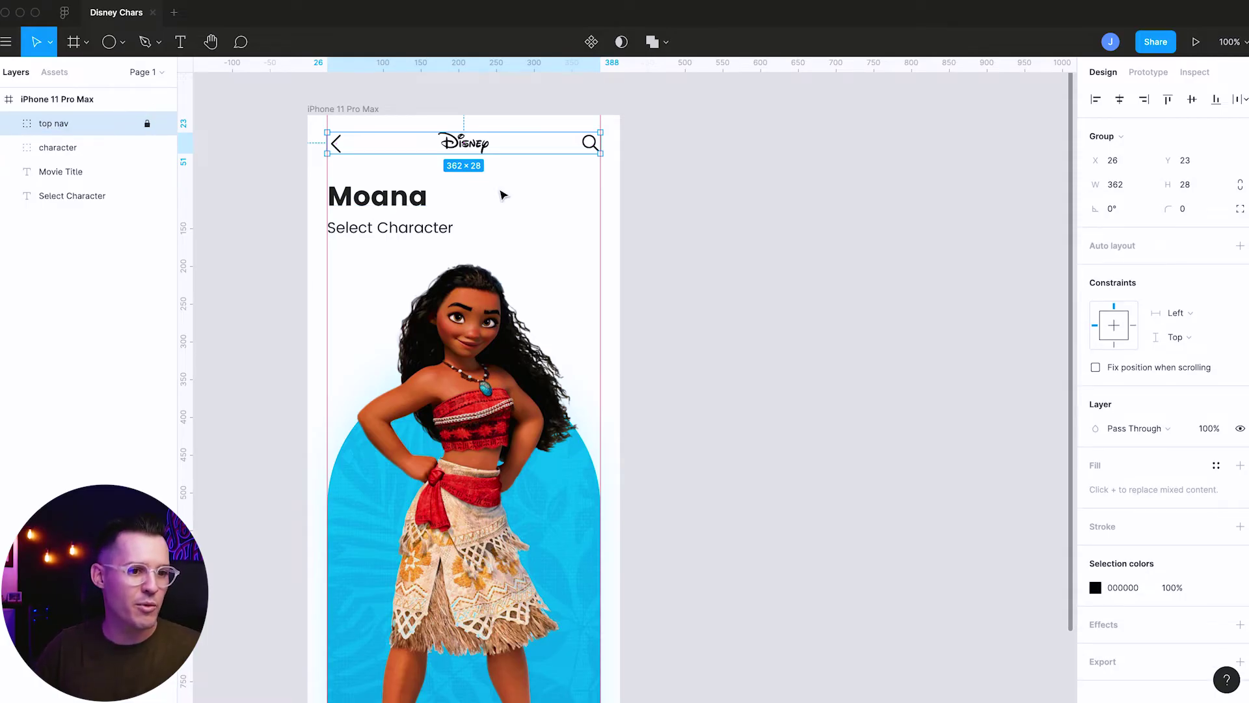
Group the Movie Title and Select Character texts as 'title' above character, then select both groups
drag(502, 189, 373, 242)
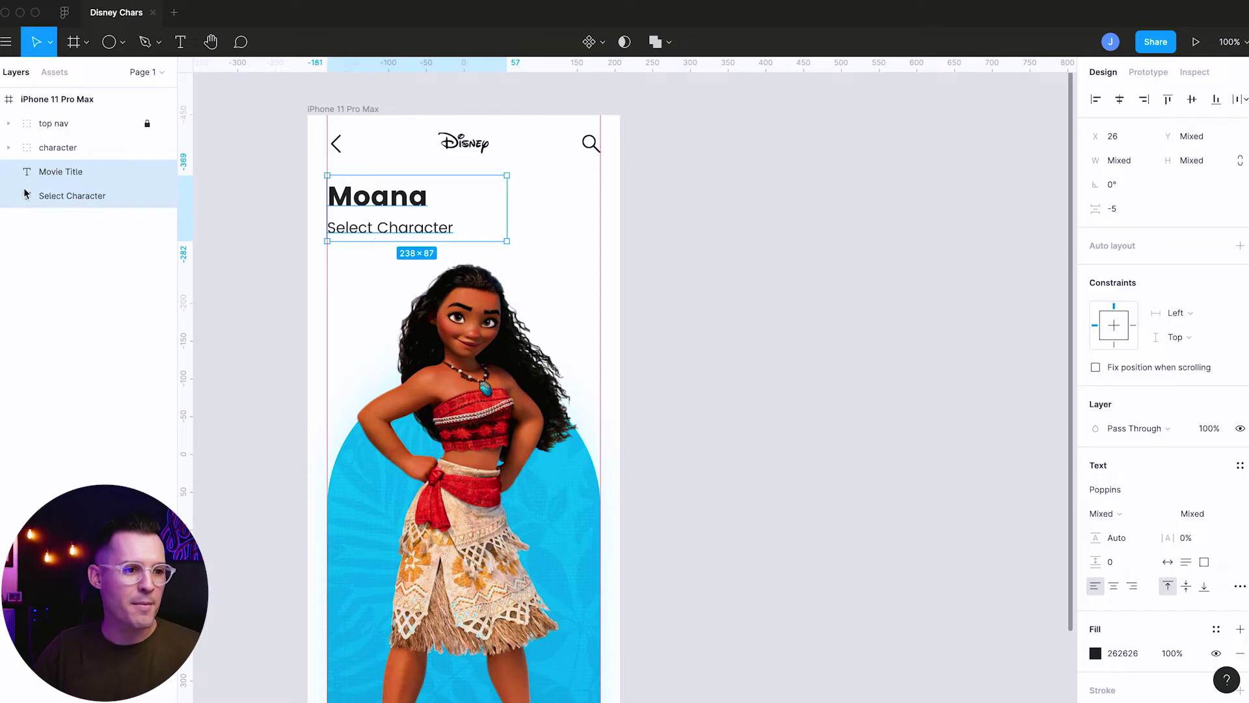
key(super+g)
double_click(63, 171)
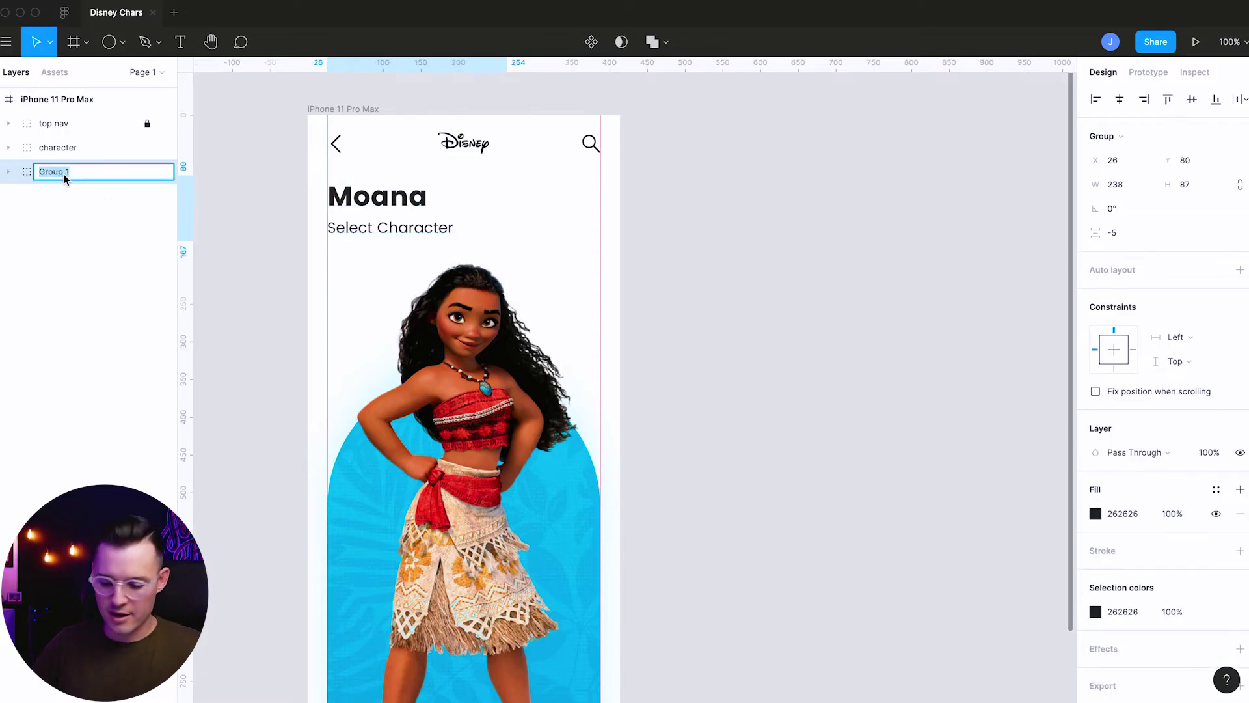
text(title)
key(Return)
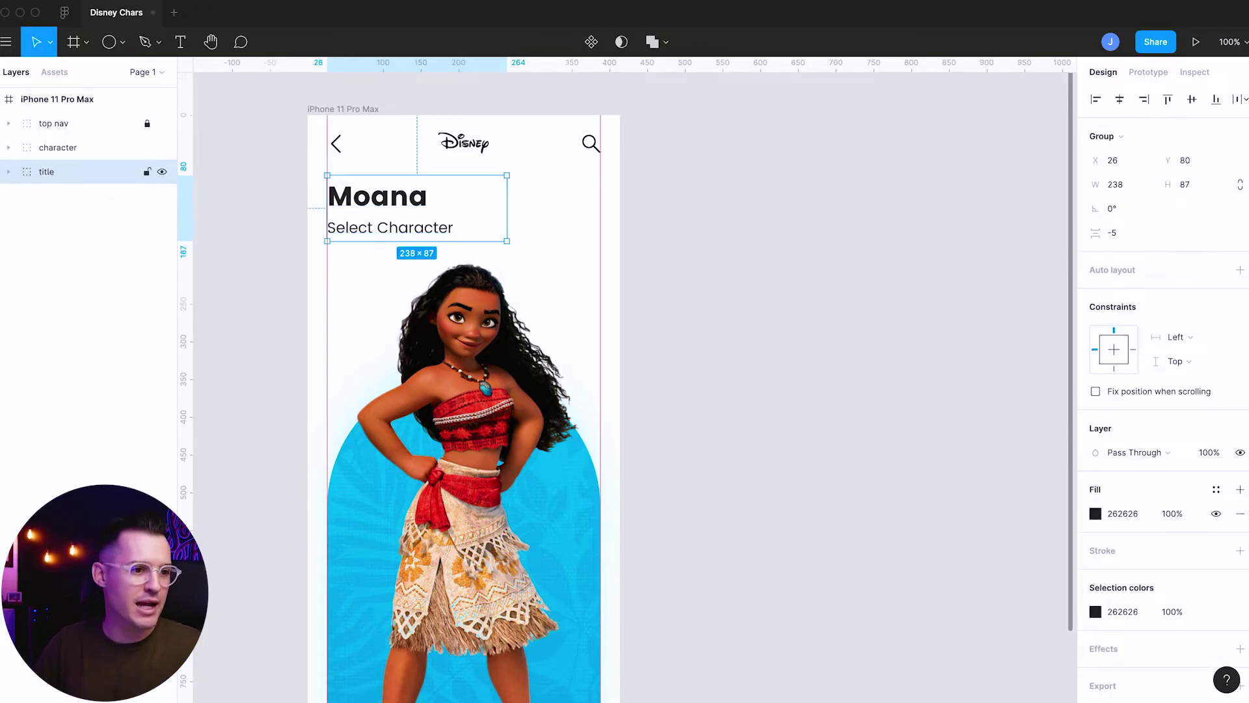
drag(72, 182, 78, 137)
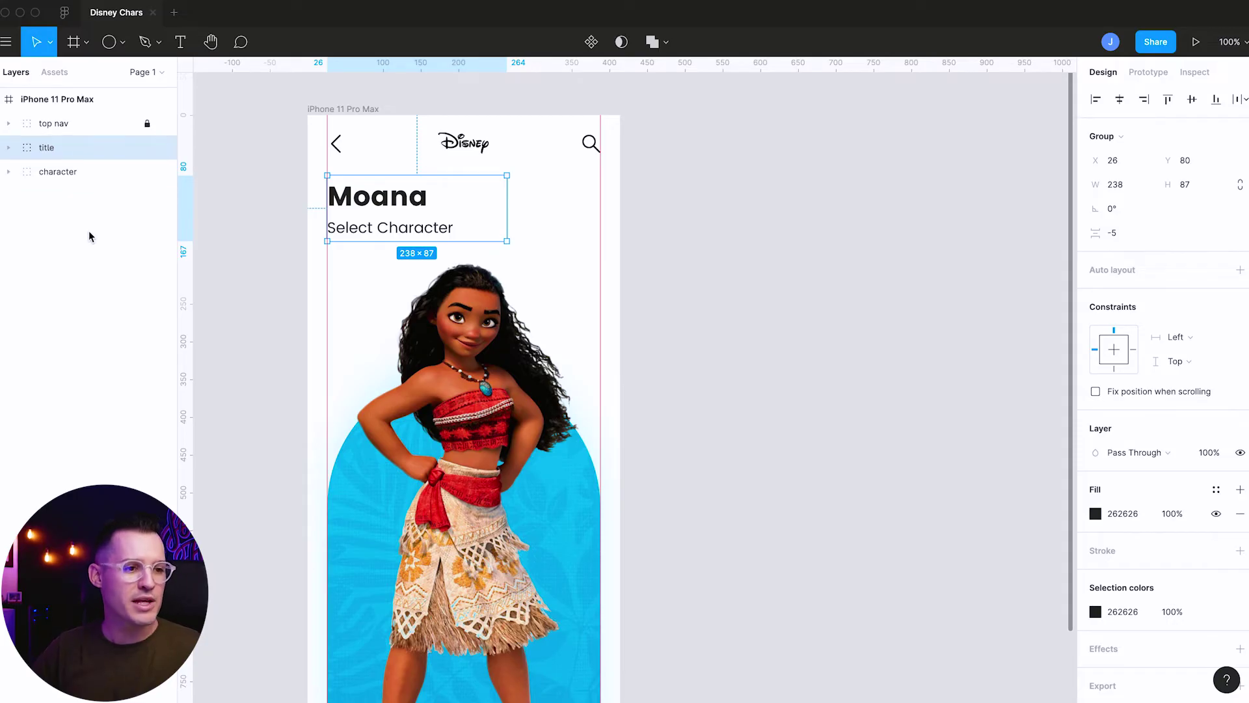
shift+click(73, 175)
Group title and character as 'moana' and move the group out beside the phone frame
key(super+g)
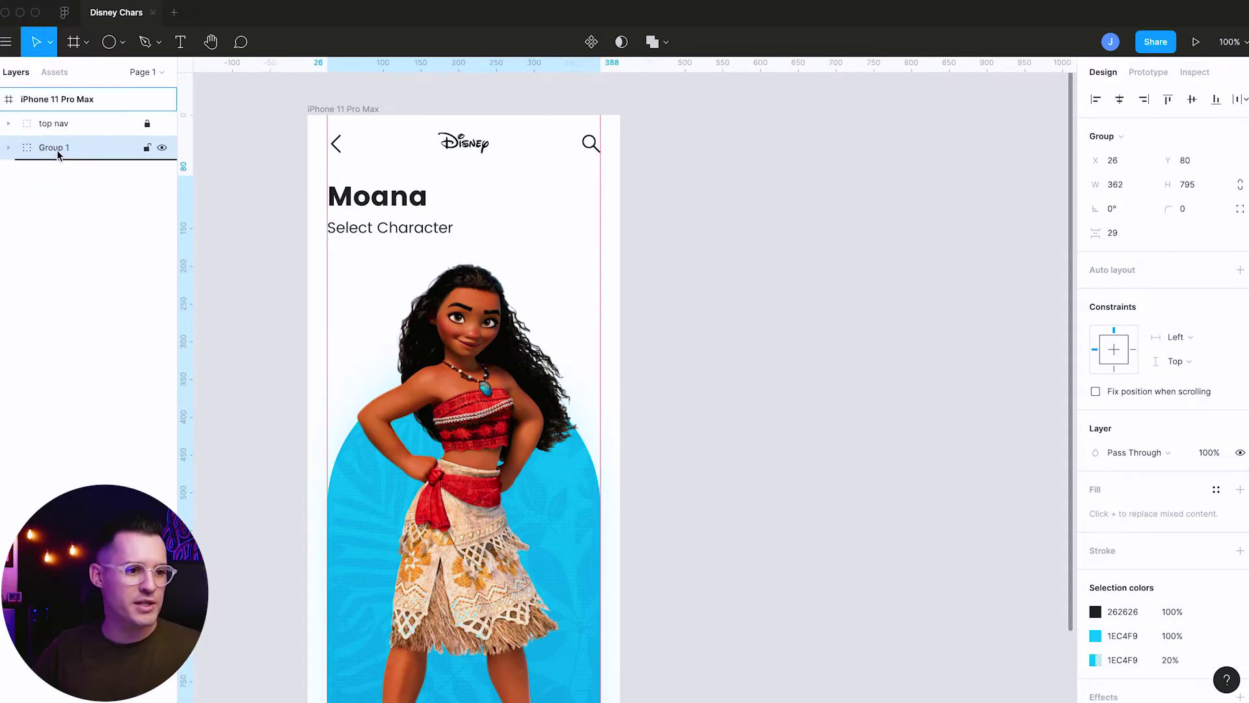
double_click(57, 149)
text(moana)
key(Return)
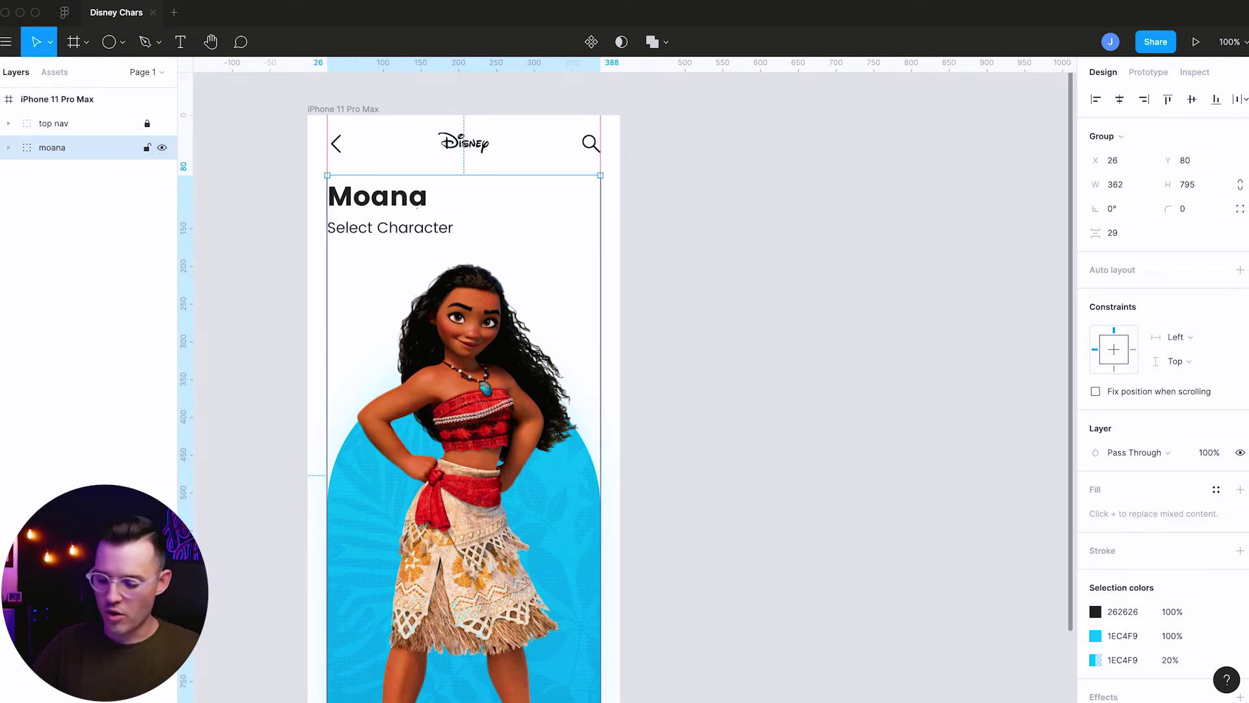
scroll(766, 298, down, 3)
drag(366, 276, 262, 218)
drag(418, 324, 799, 325)
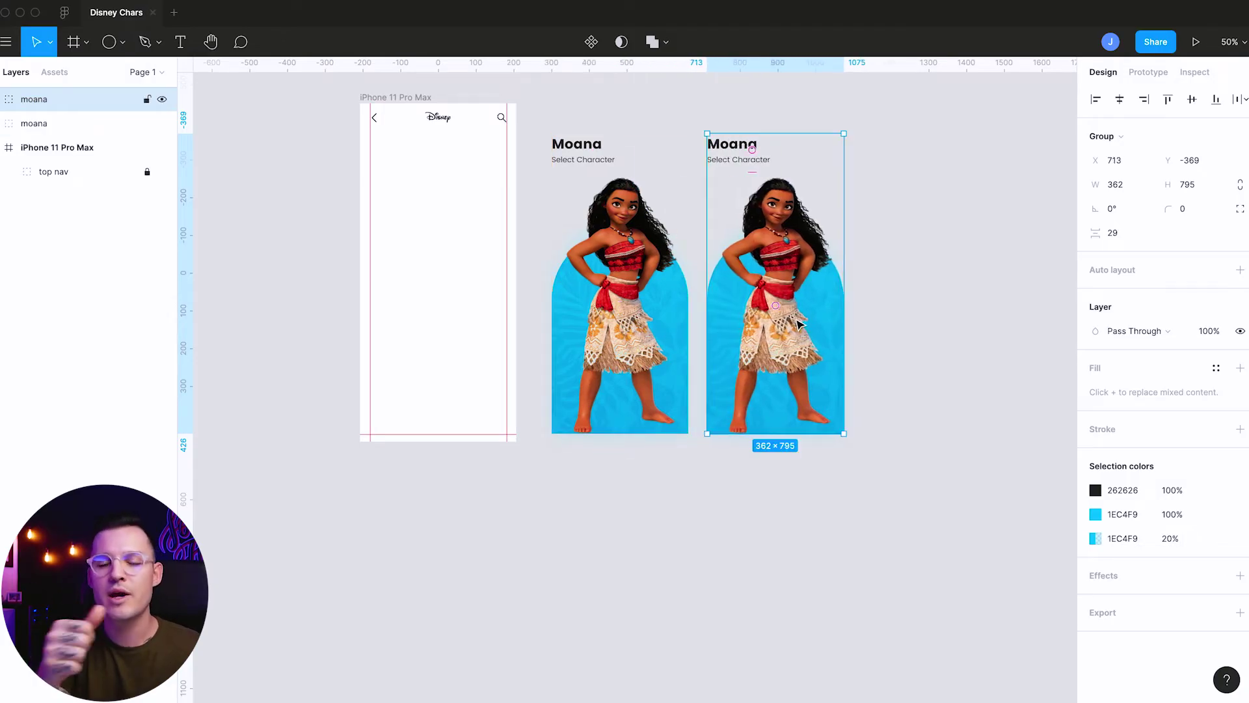
drag(800, 325, 673, 390)
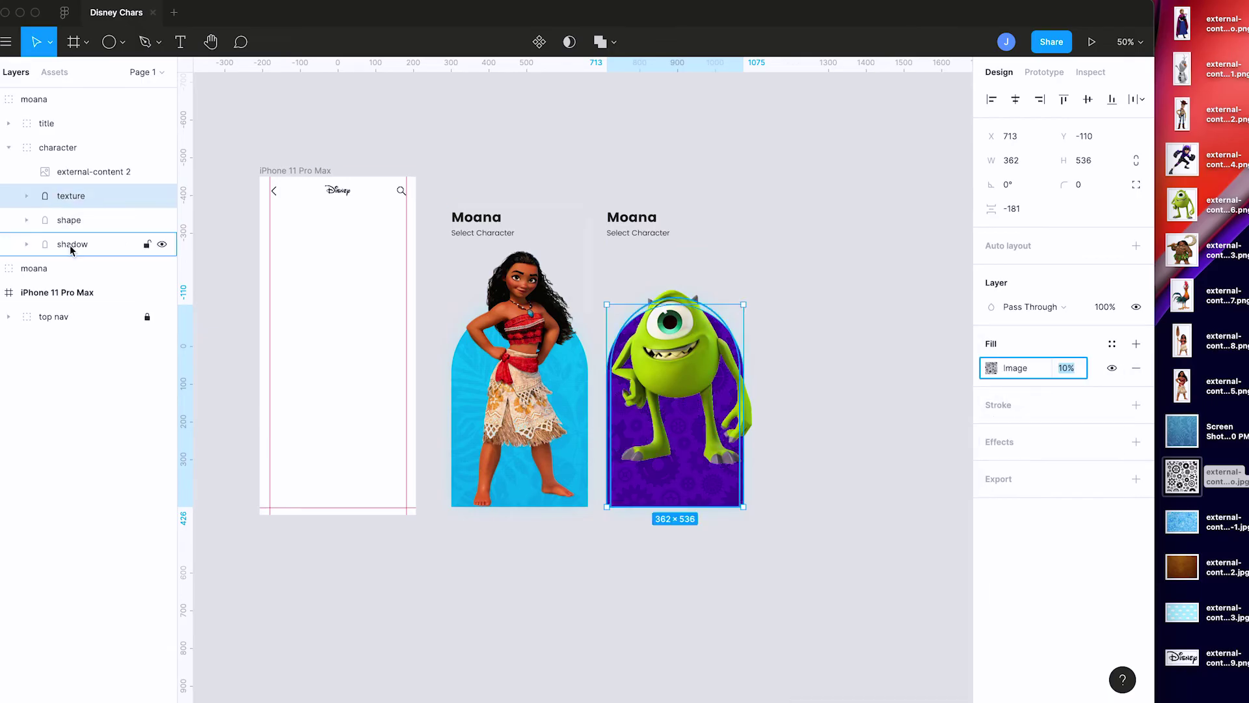
Select the copied card's backdrop and bring up the character image's fill settings
click(72, 245)
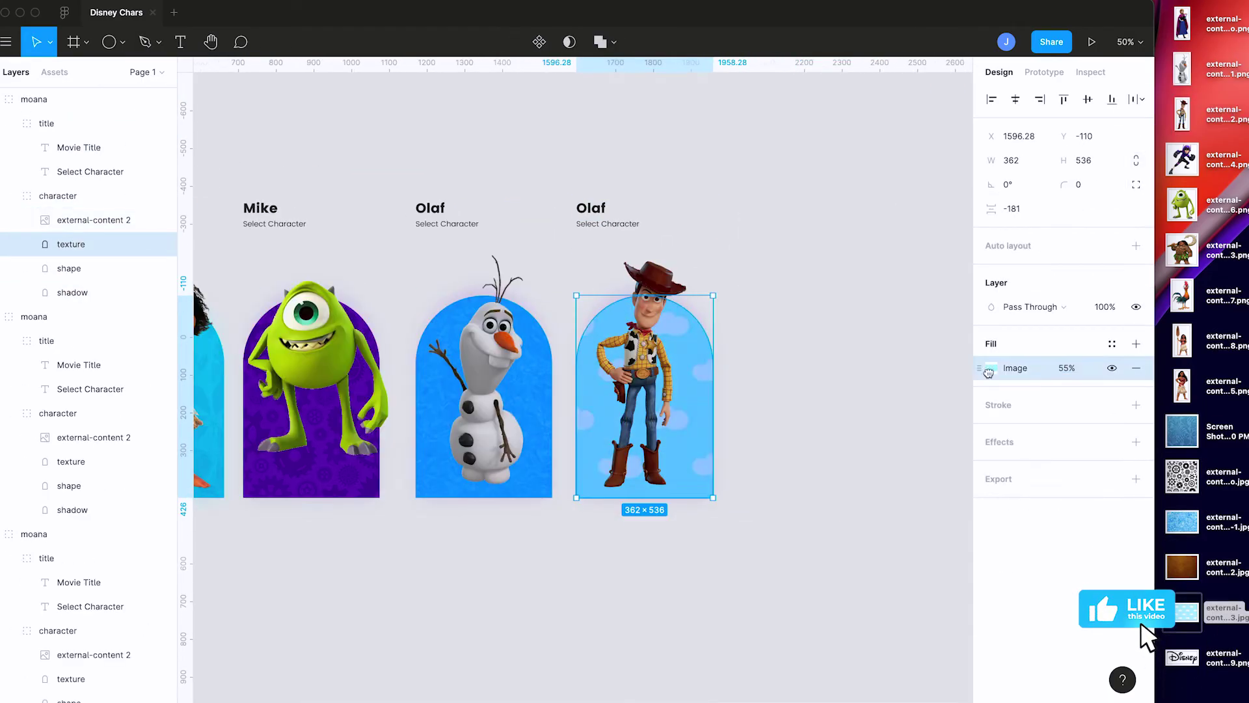
click(988, 369)
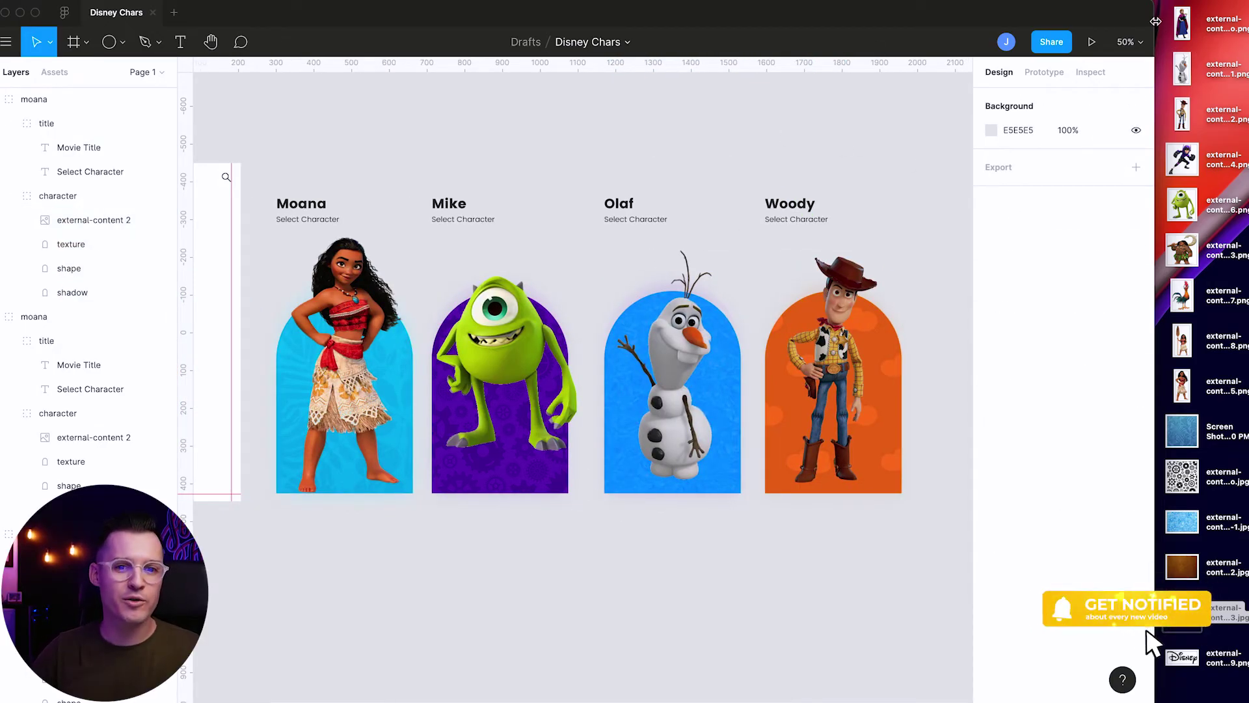
drag(1155, 26, 1248, 26)
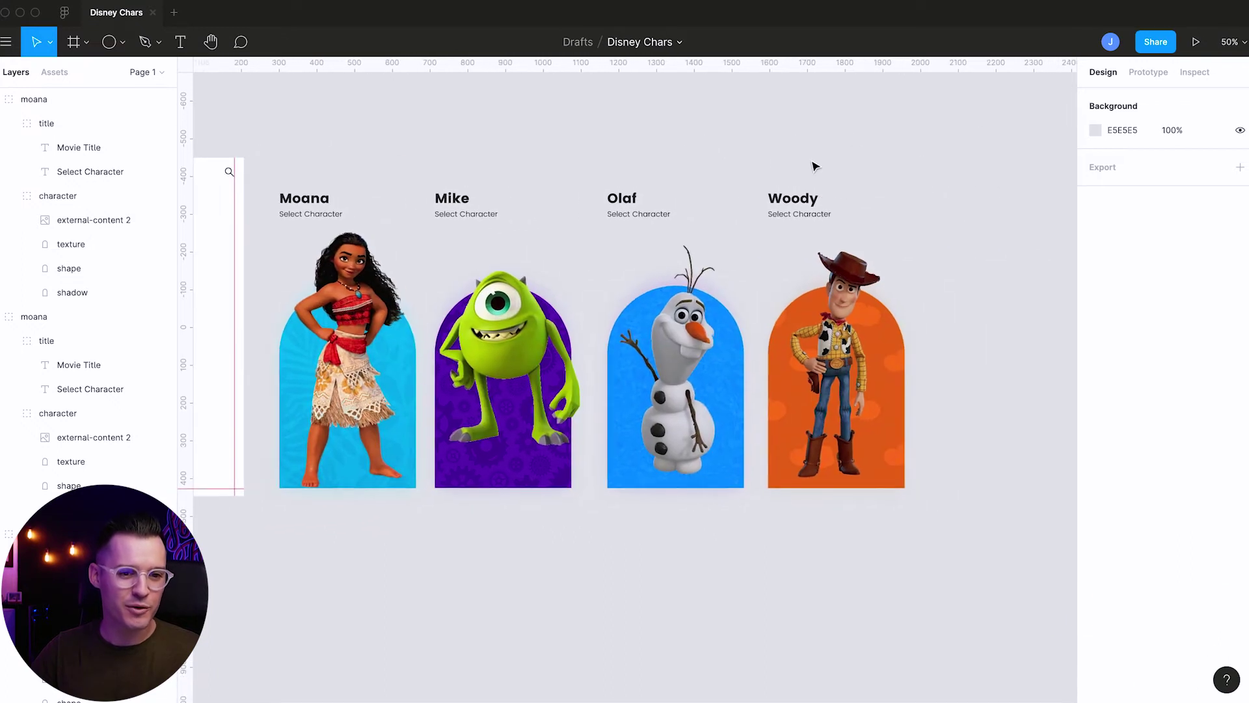
Space the four character cards evenly and collapse the expanded moana layer groups
drag(919, 157, 343, 475)
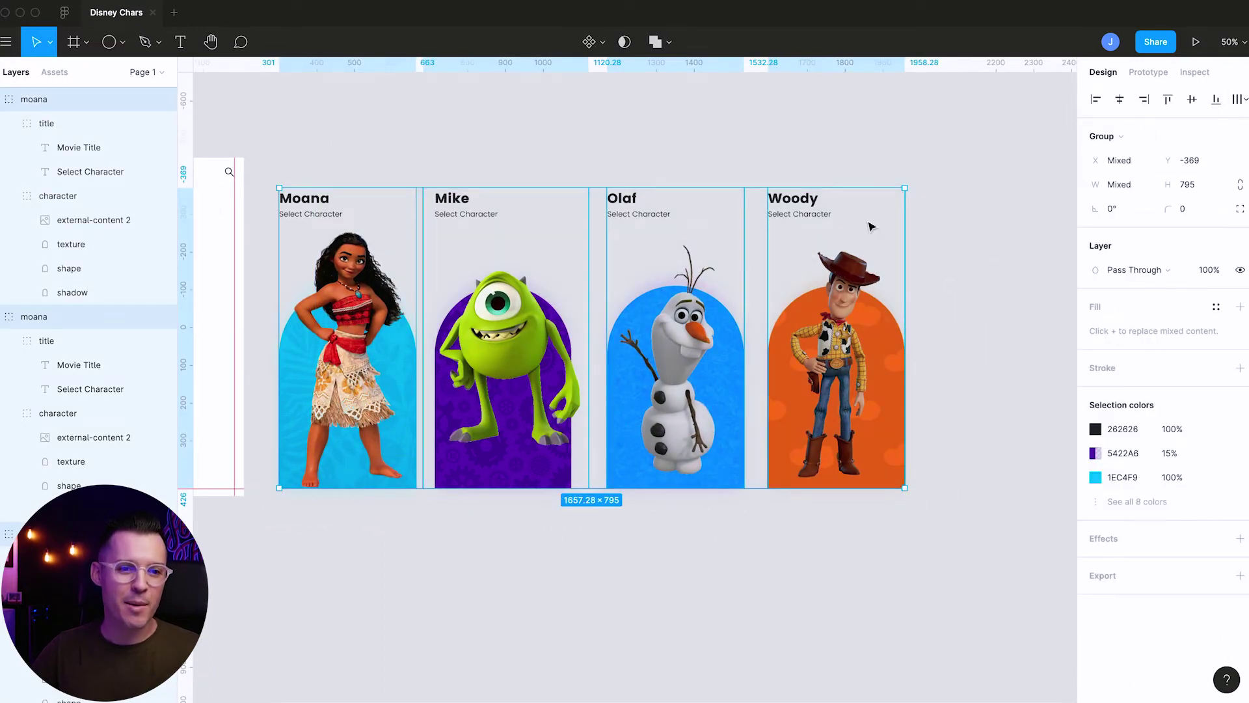
click(1242, 99)
click(1097, 129)
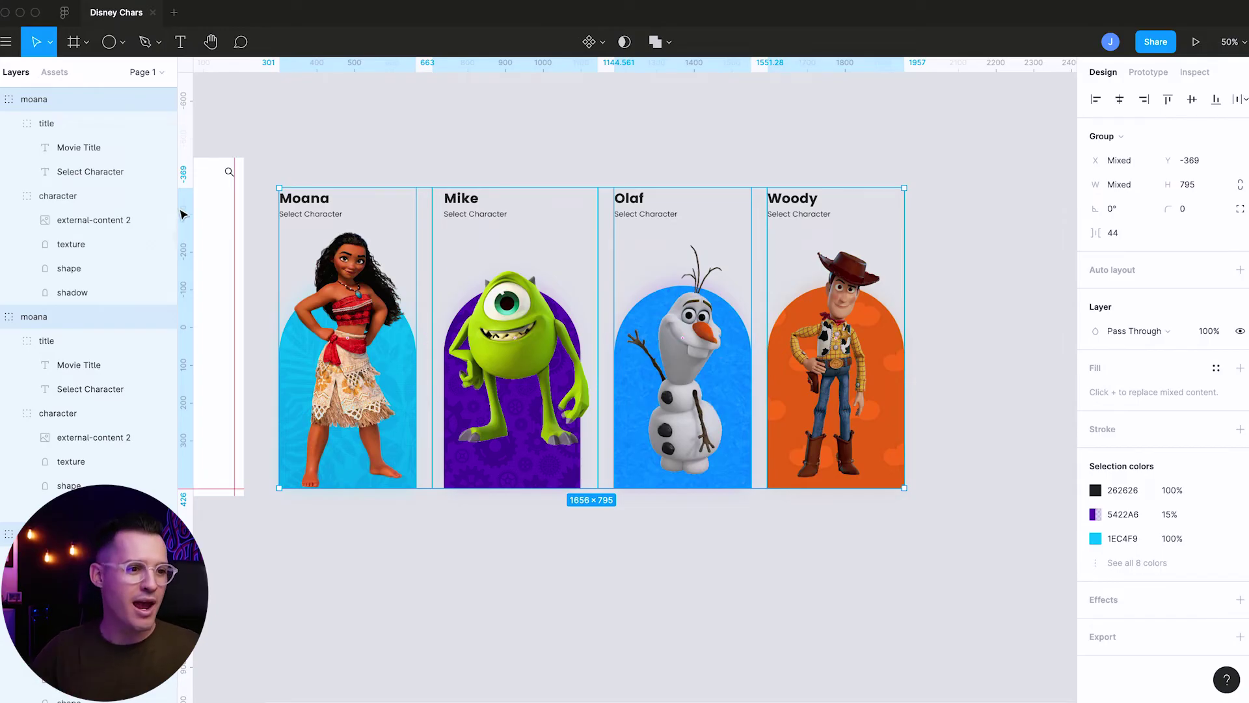
click(2, 99)
click(2, 123)
click(3, 147)
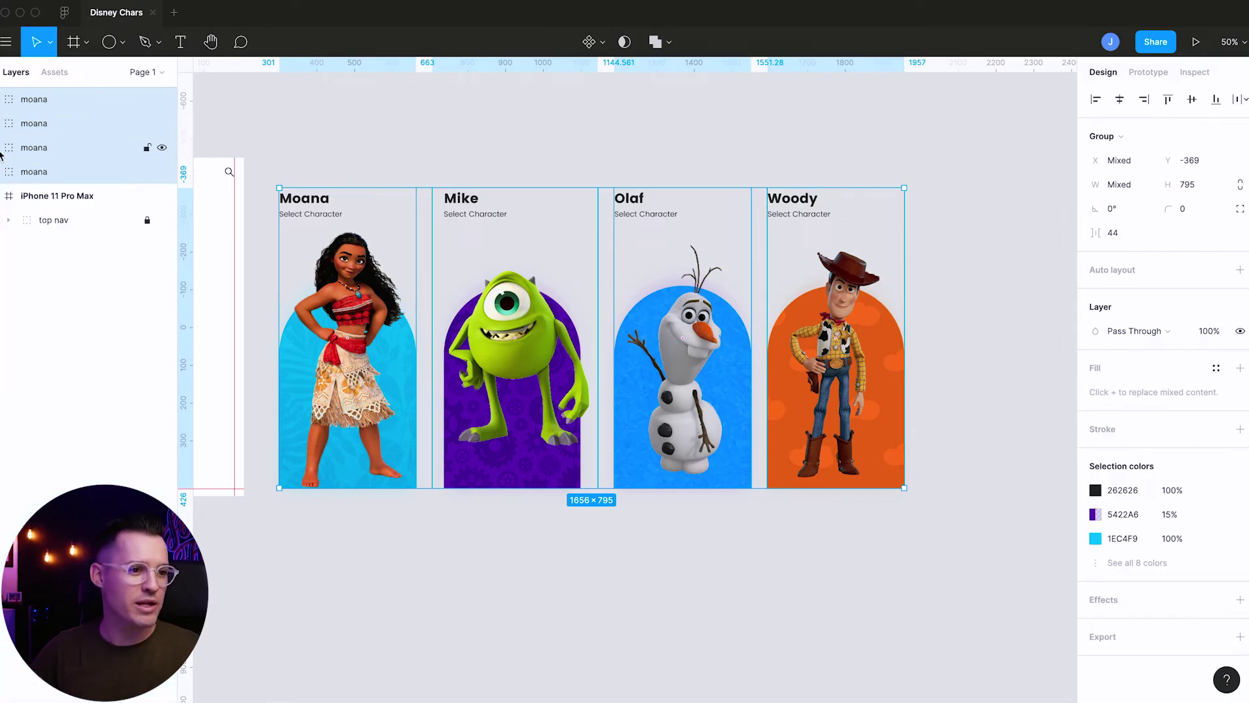
click(162, 228)
Rename the copied card groups to mike, olaf and woody
click(34, 171)
click(34, 147)
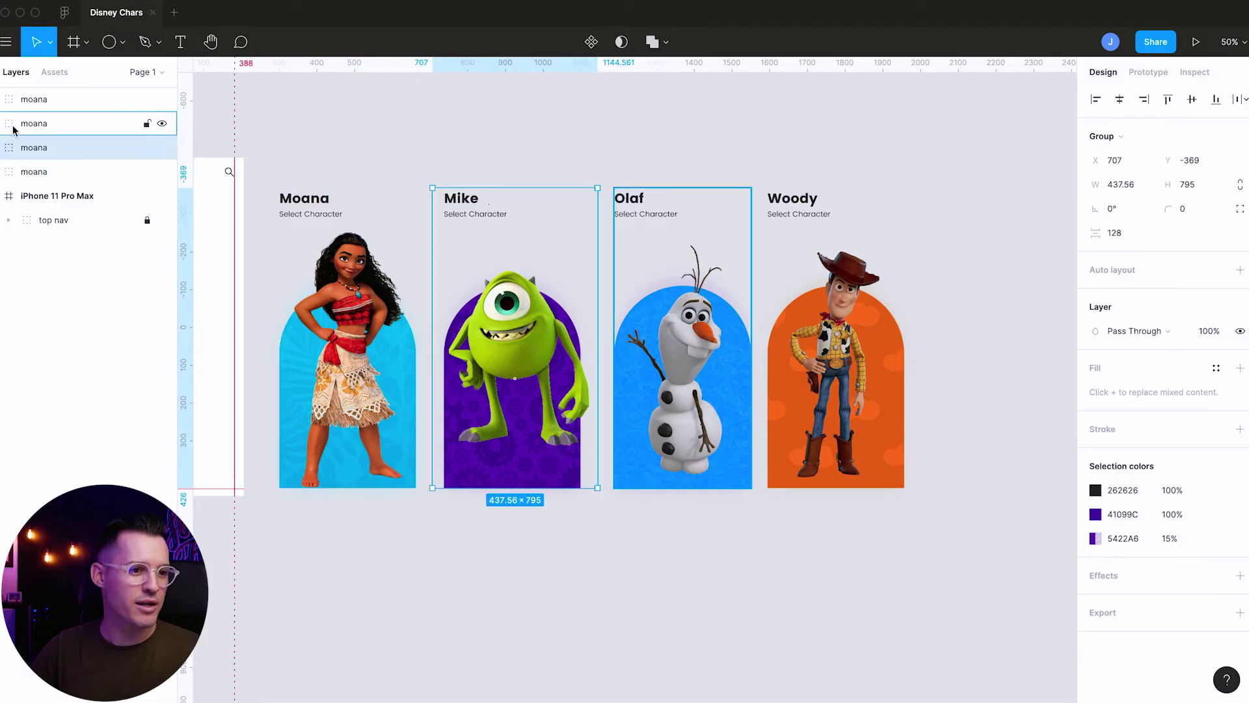
double_click(40, 147)
text(mike)
key(Return)
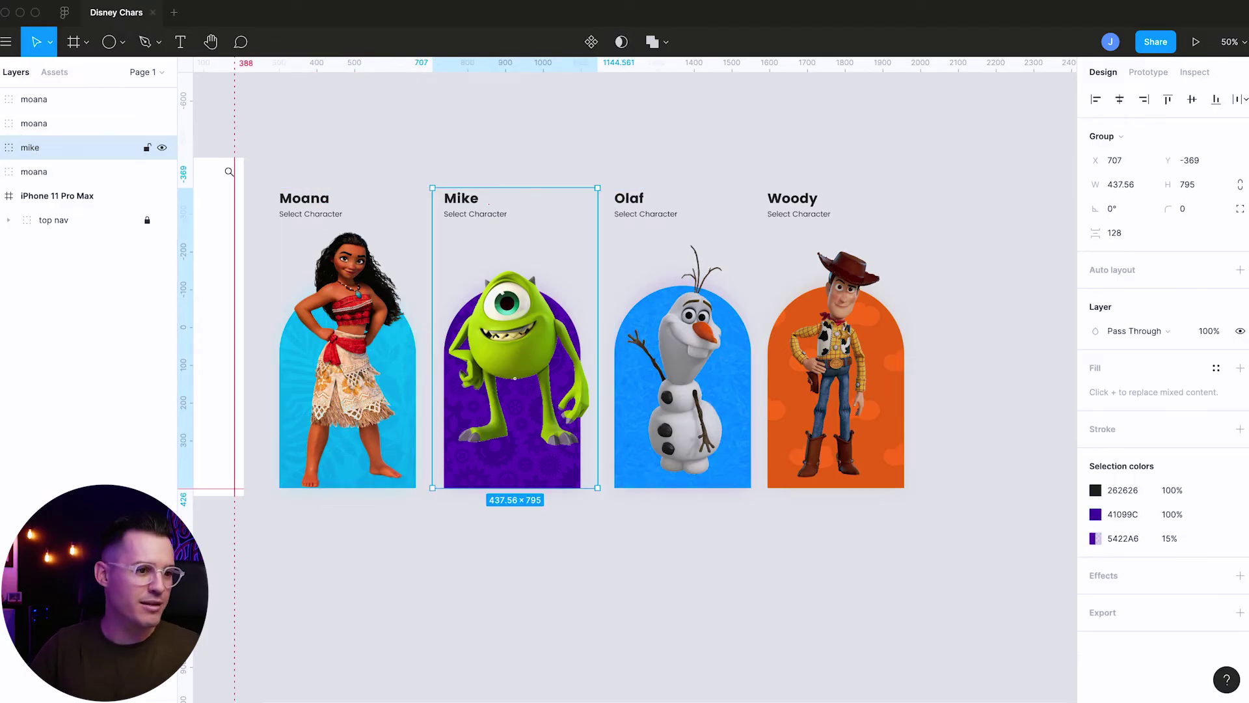
double_click(41, 123)
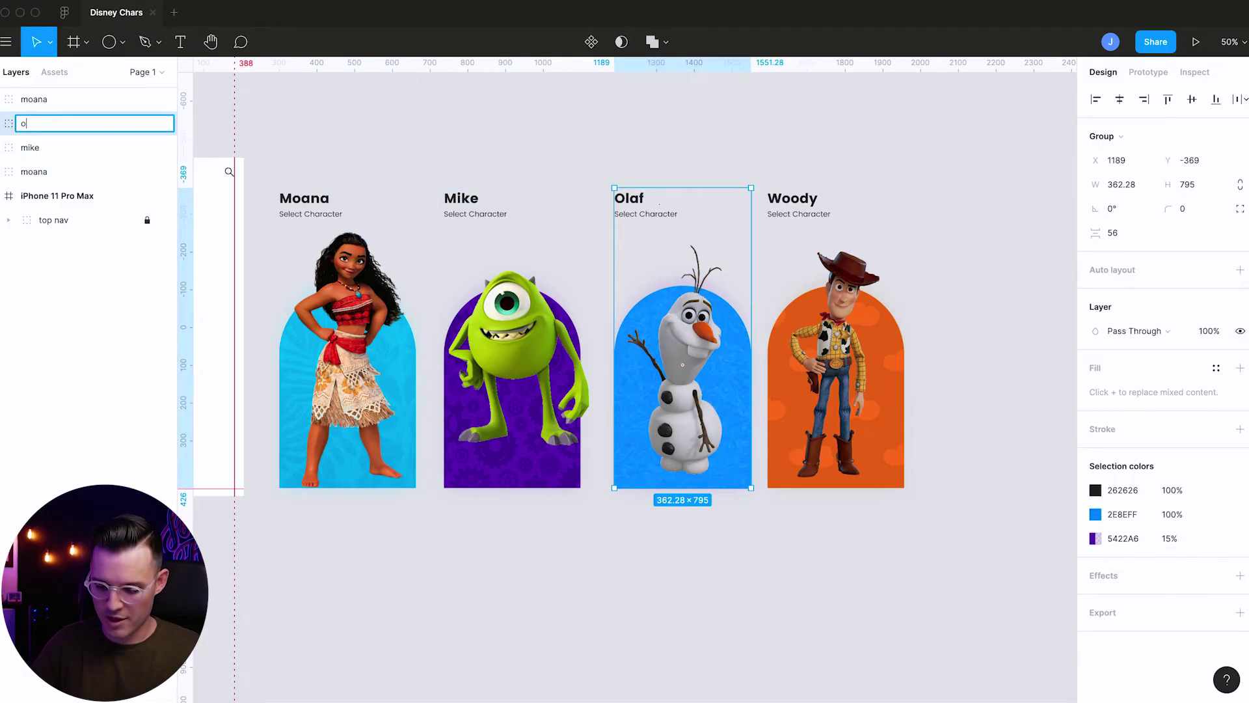
text(olaf)
key(Return)
click(31, 101)
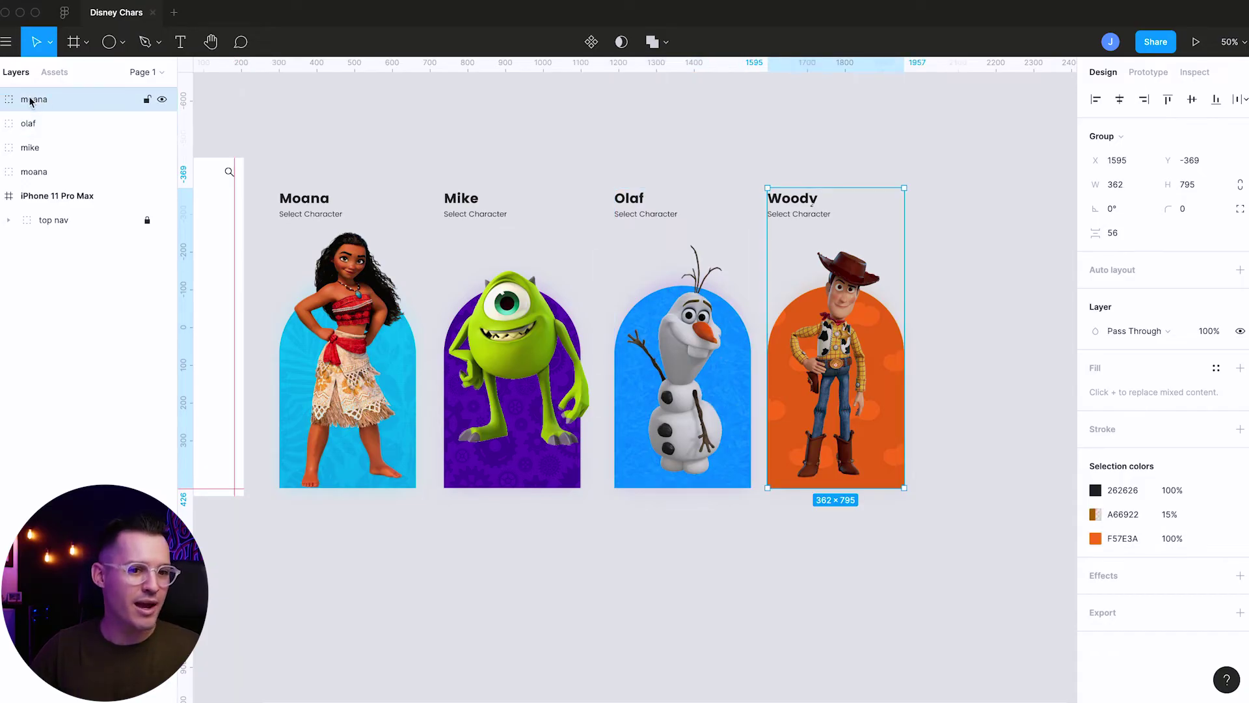
double_click(32, 101)
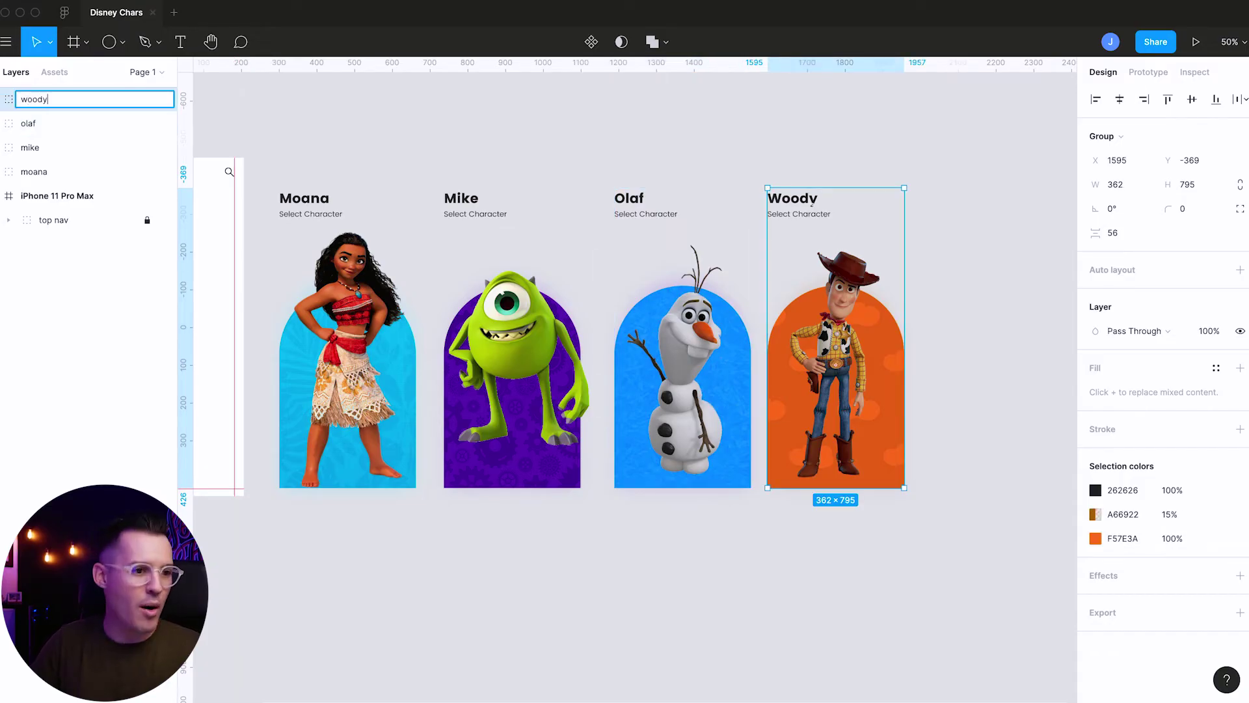
key(Return)
Group the Moana, Mike, Olaf and Woody cards together under the name 'list'
shift+click(33, 171)
key(ctrl+g)
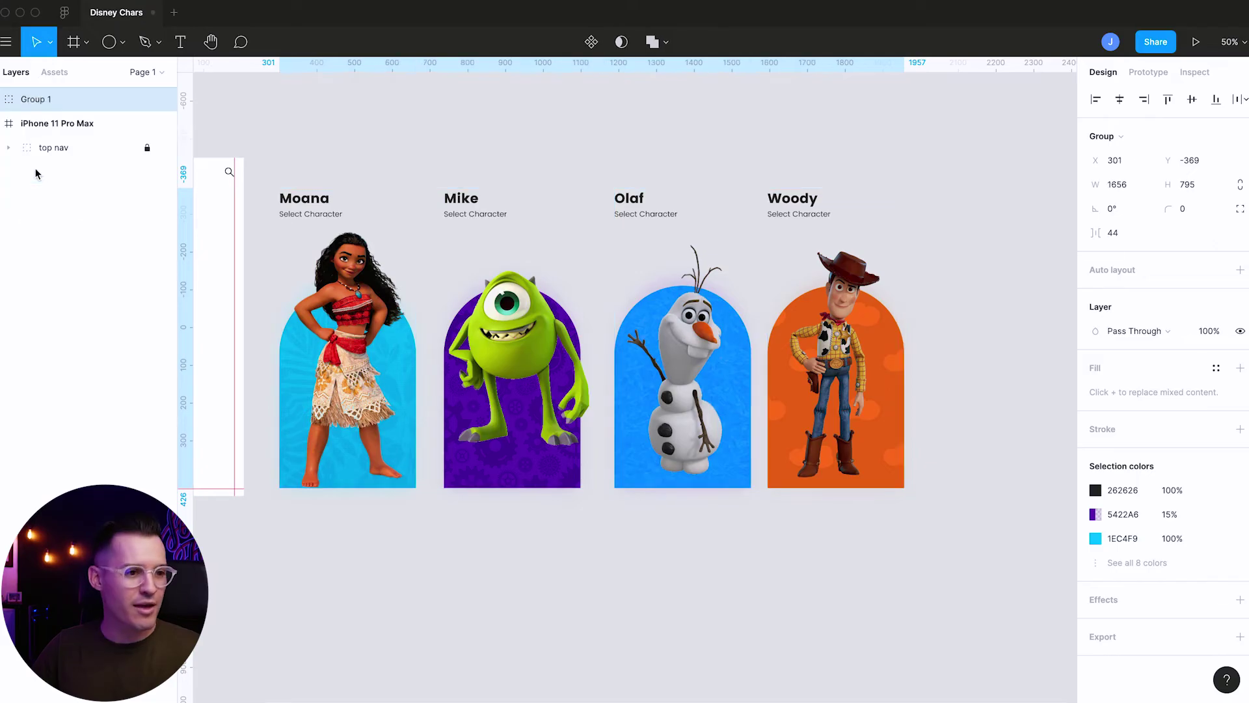
double_click(37, 101)
text(list)
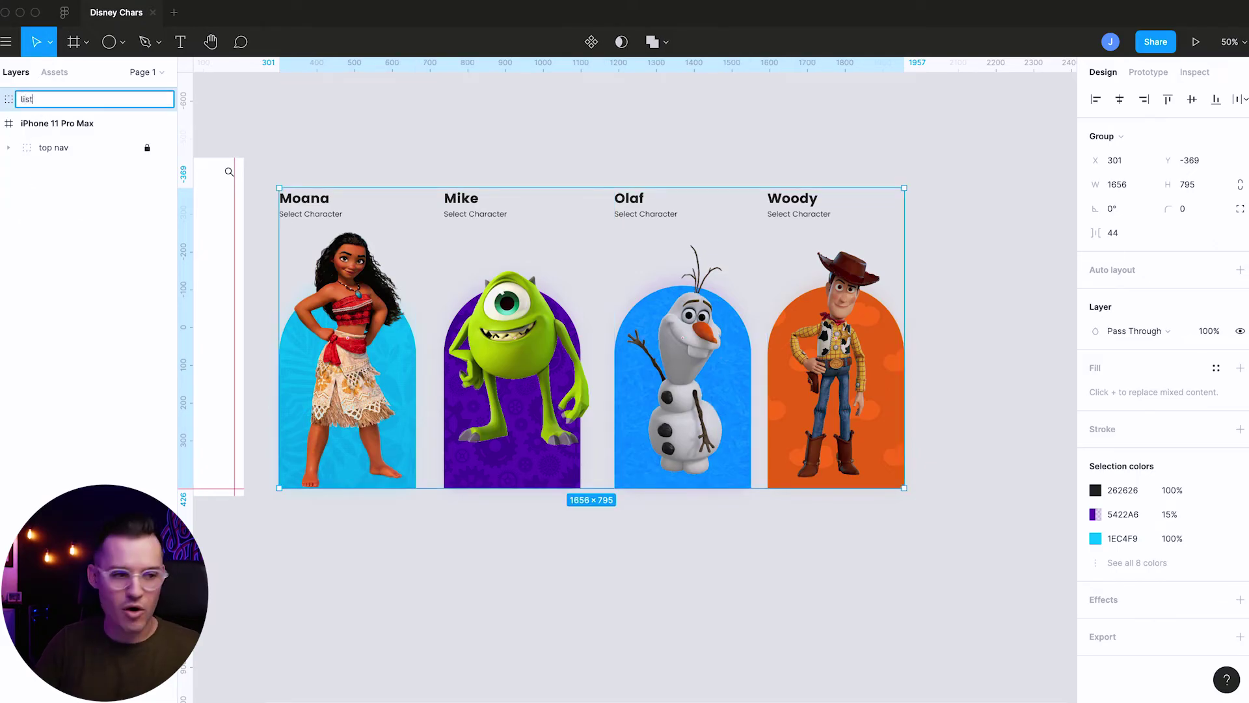
key(Return)
scroll(326, 143, left, 10)
Move the list group into the iPhone frame and nudge it to X 26 so Moana fills the screen
drag(712, 347, 532, 349)
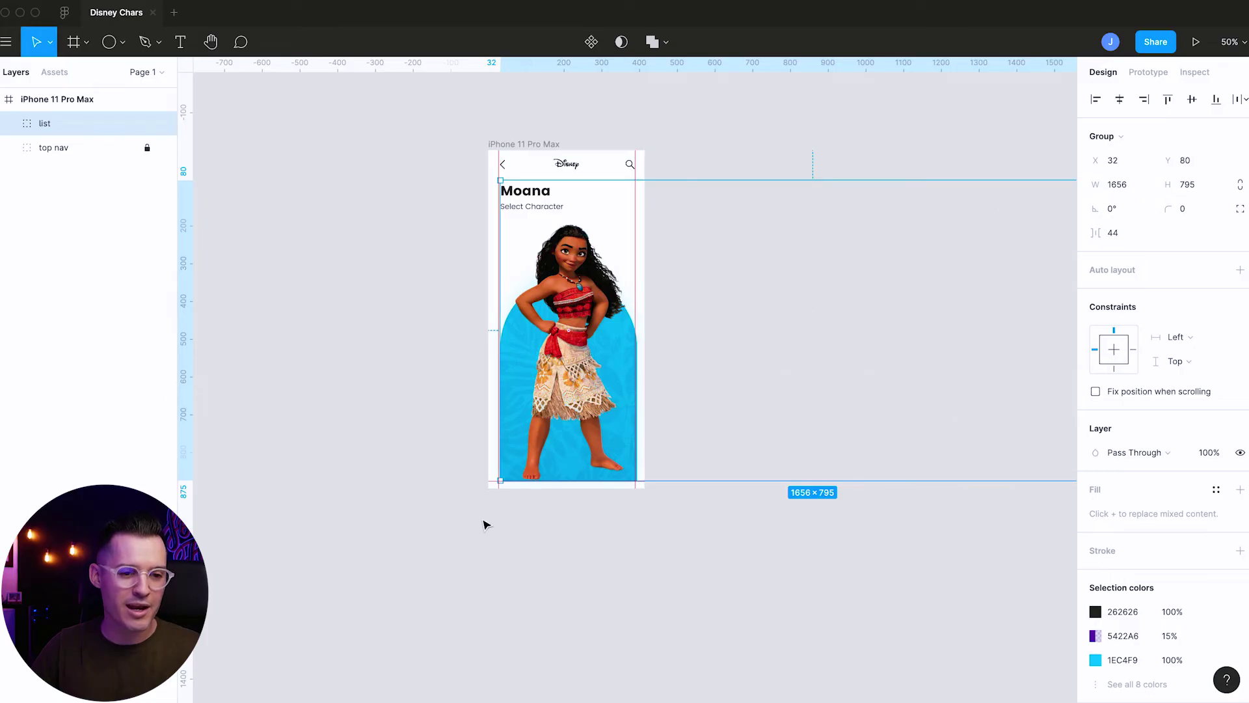
scroll(562, 399, up, 5)
scroll(657, 329, up, 2)
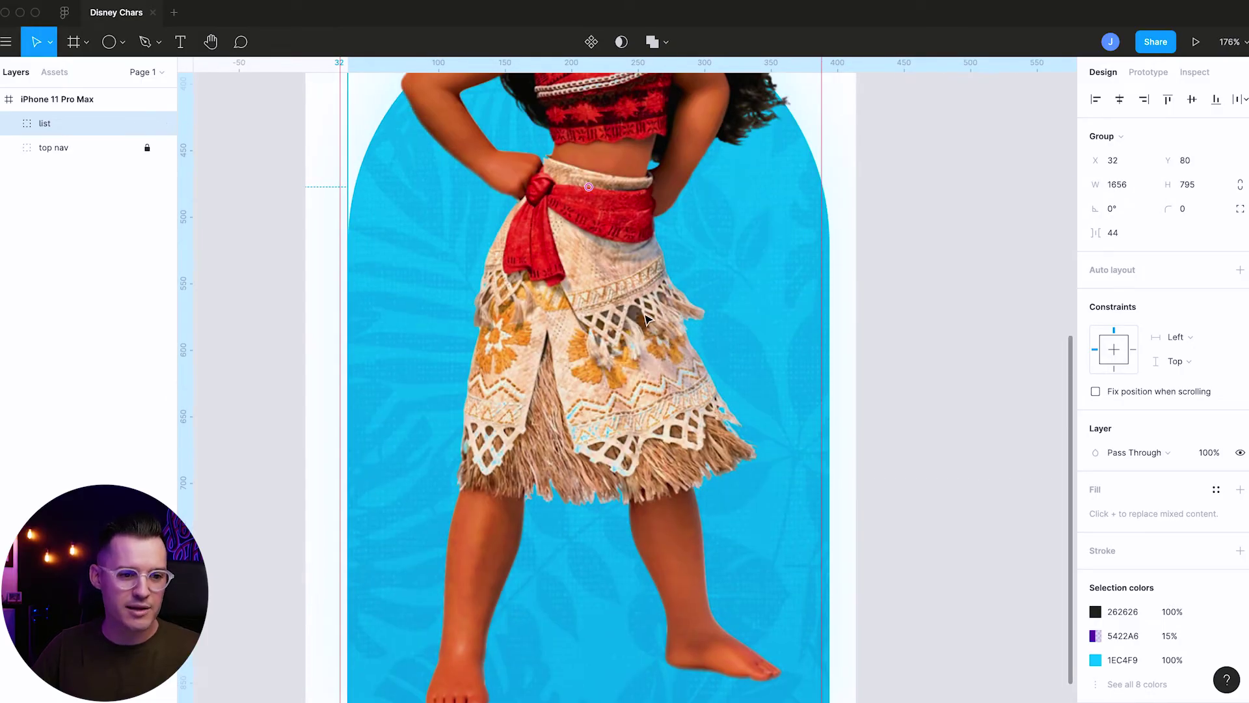
drag(646, 317, 635, 317)
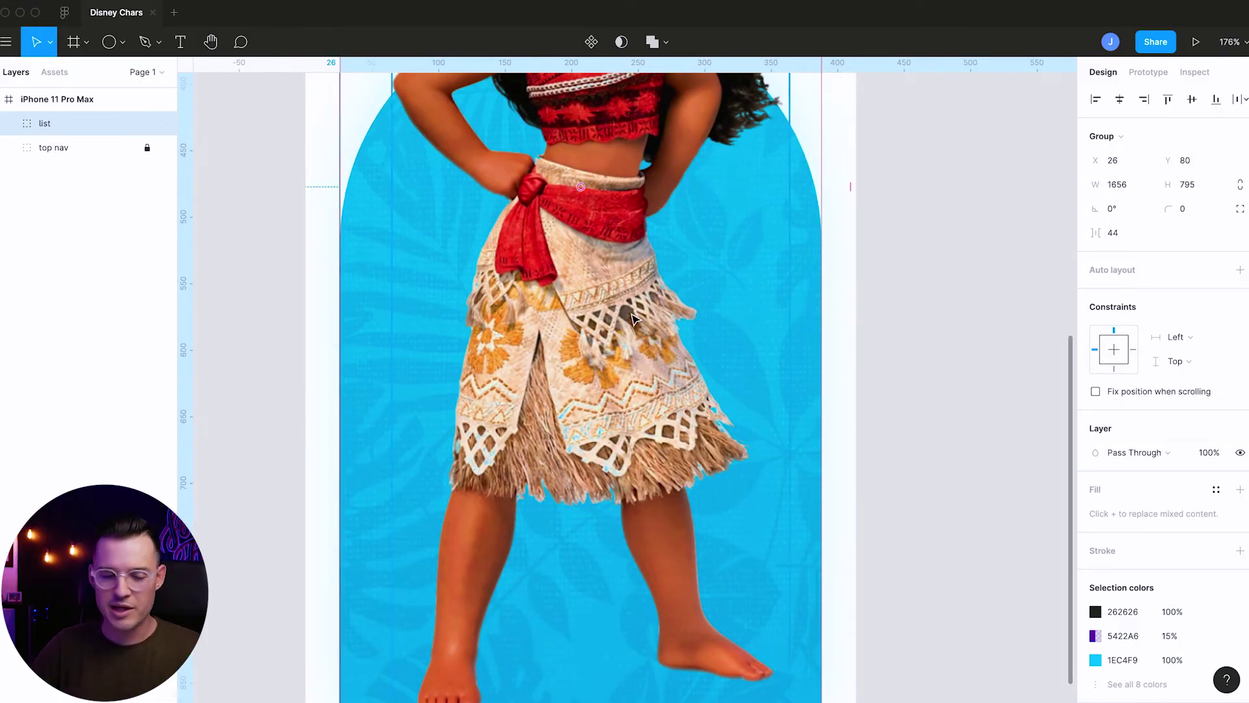
key(shift+2)
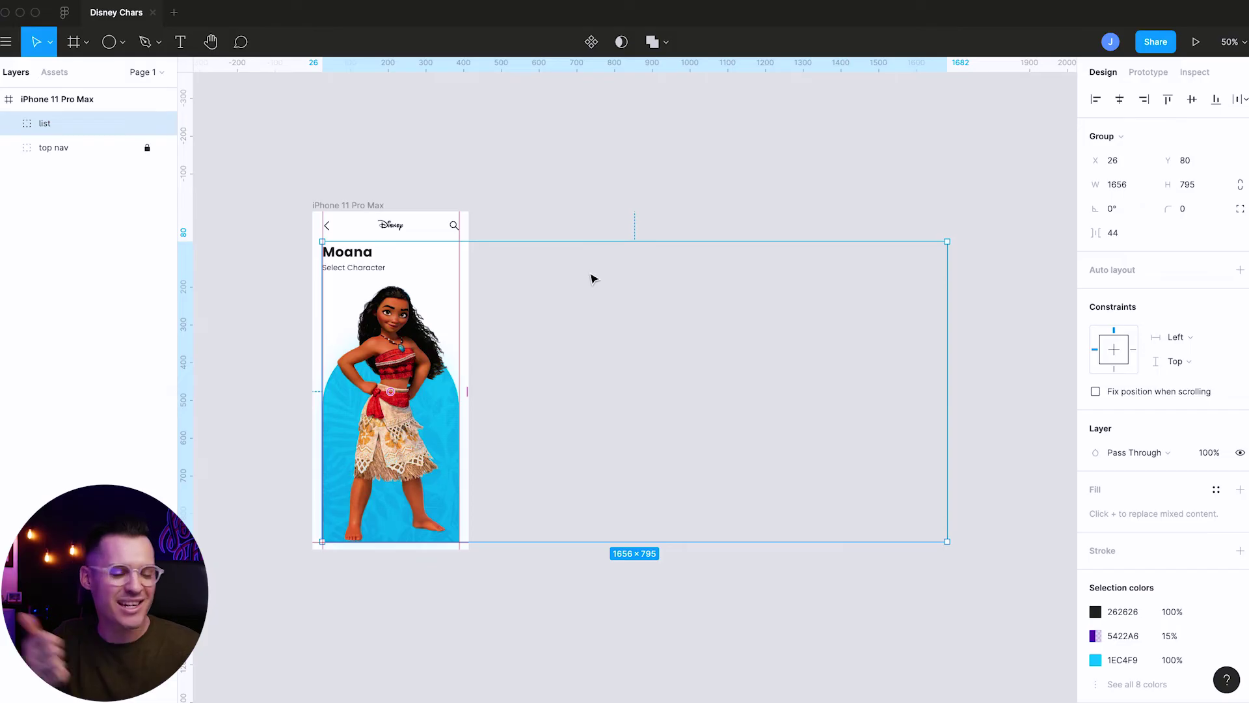
click(551, 208)
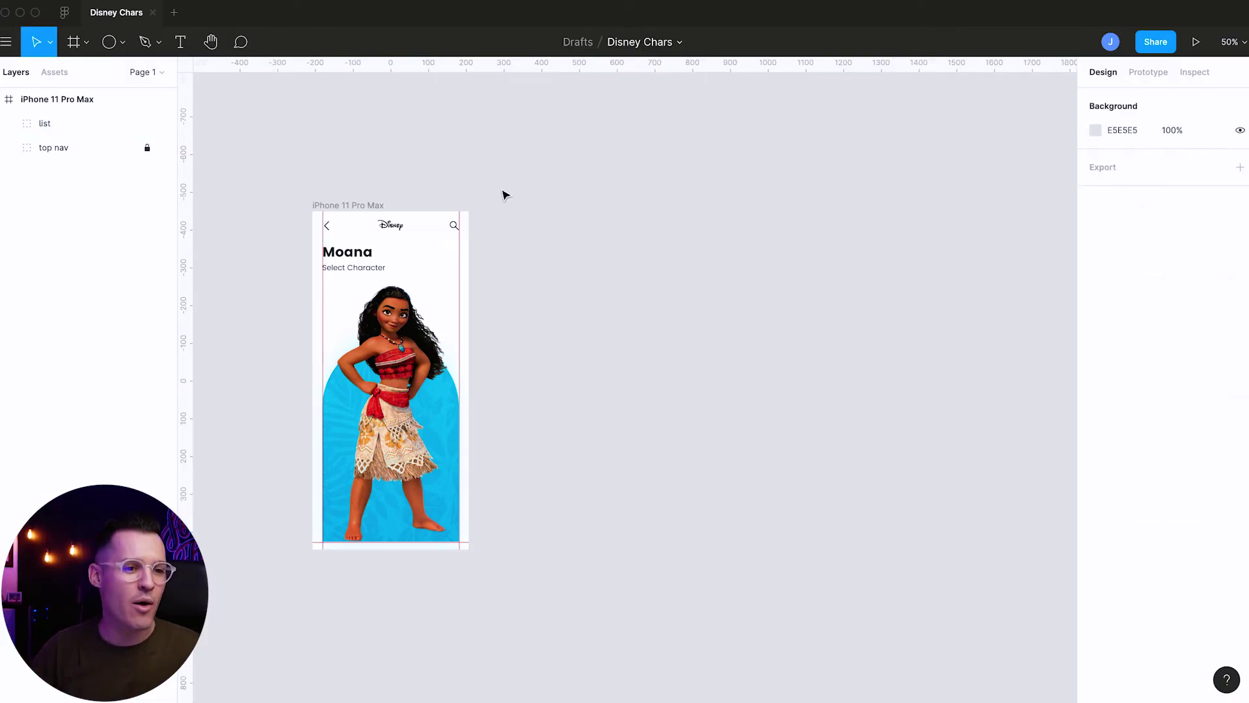
click(362, 205)
Name the phone frame '1' and duplicate it to the right as frame 2
double_click(90, 102)
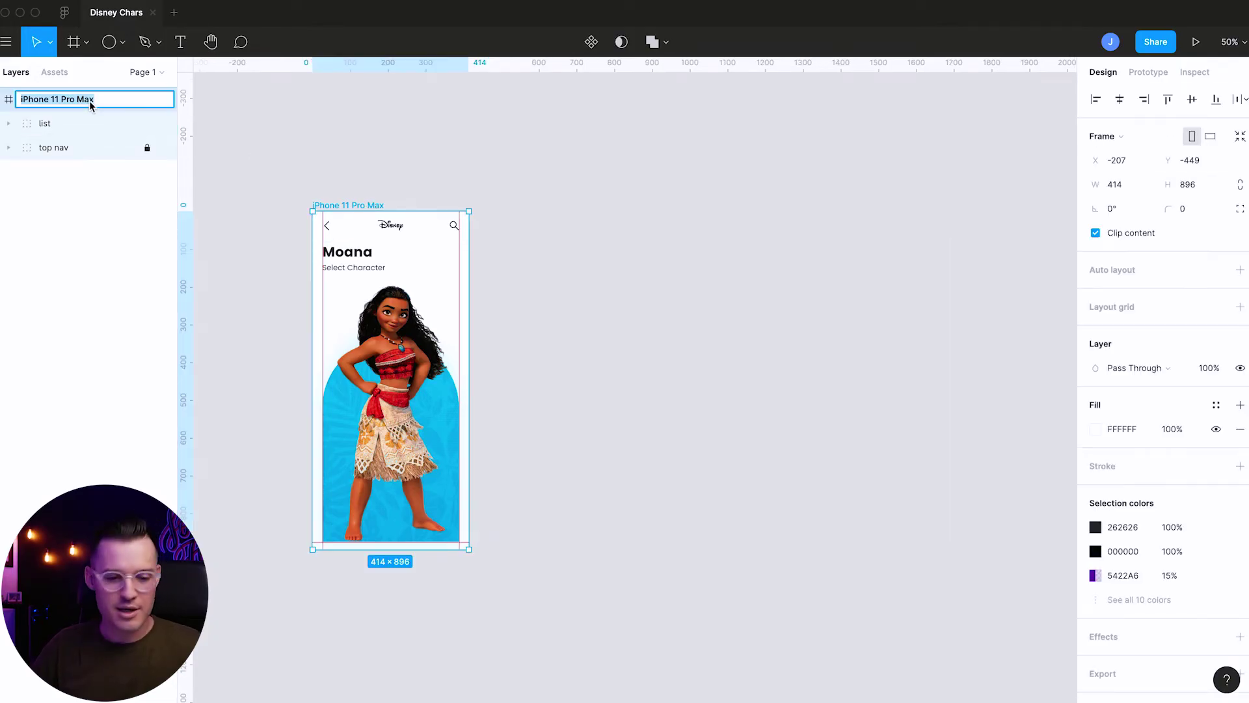
text(1)
click(390, 155)
drag(319, 206, 536, 213)
click(631, 172)
Slide frame 1's list group to X -414 so Mike fills the screen
drag(710, 185, 923, 167)
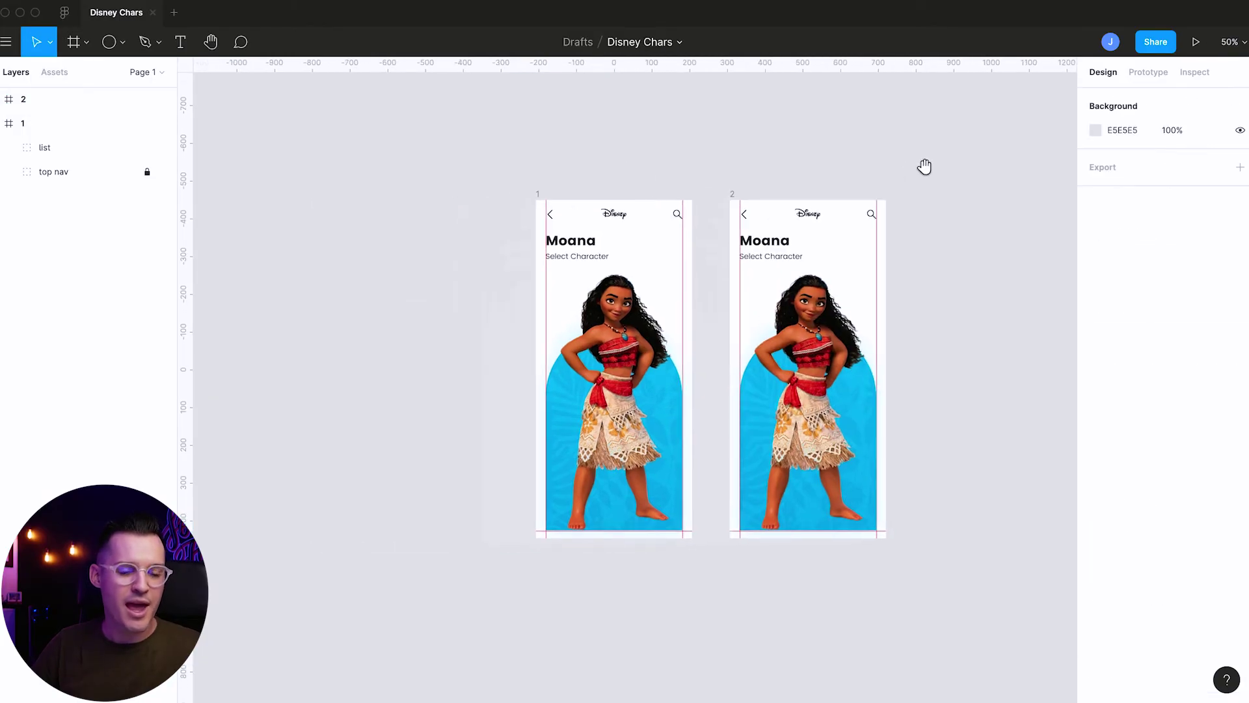
scroll(715, 292, right, 1)
click(575, 376)
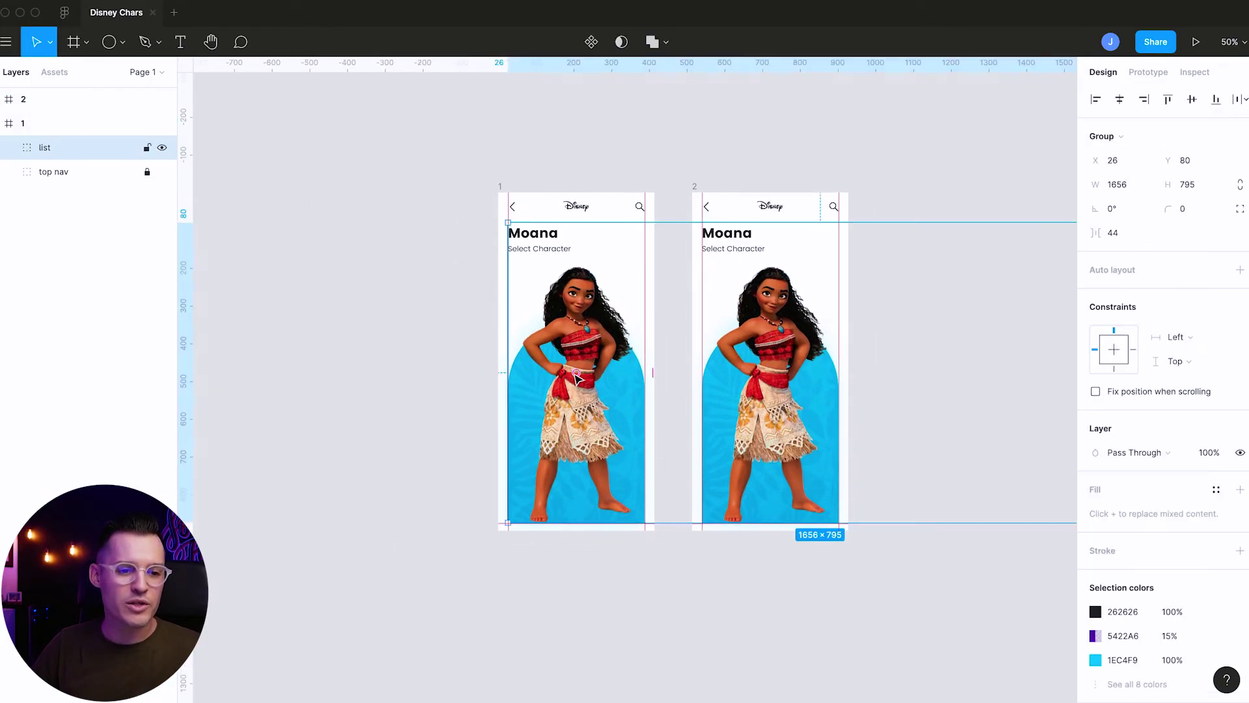
drag(575, 377, 490, 387)
key(ctrl+z)
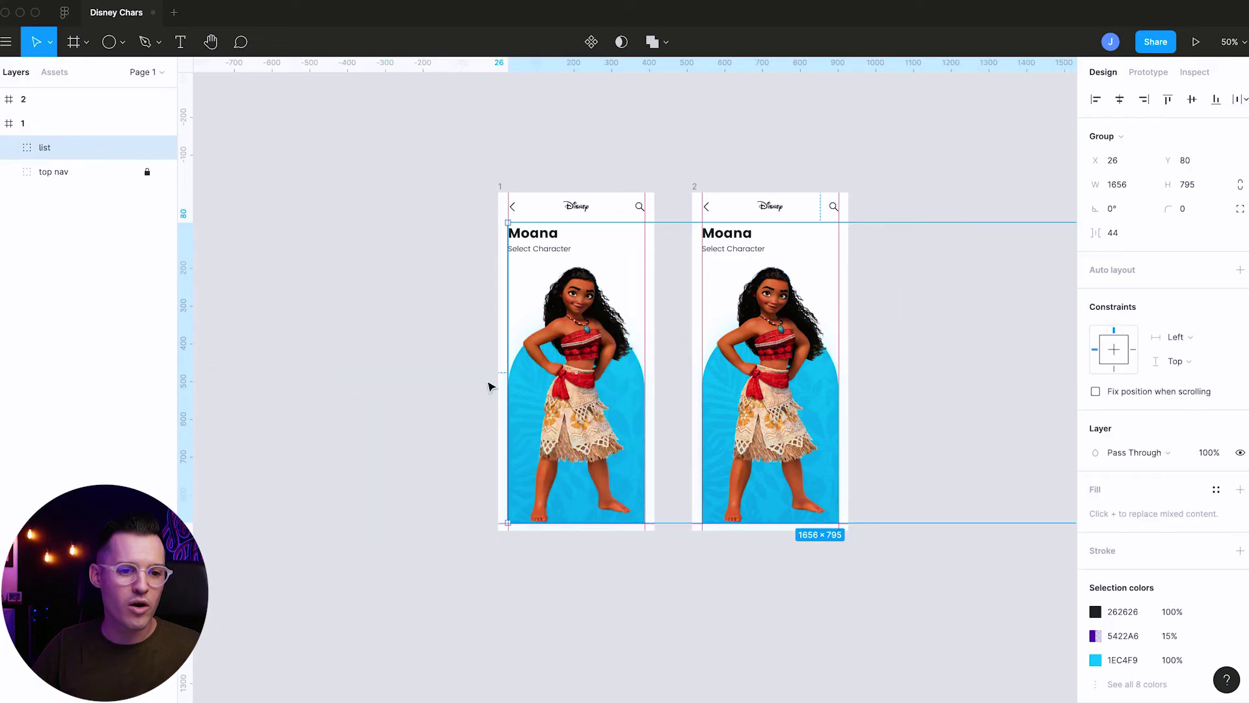
drag(626, 392, 459, 392)
Shrink Mike's image in frame 1 to about 289×317 and slide the row back to Moana
super+click(545, 401)
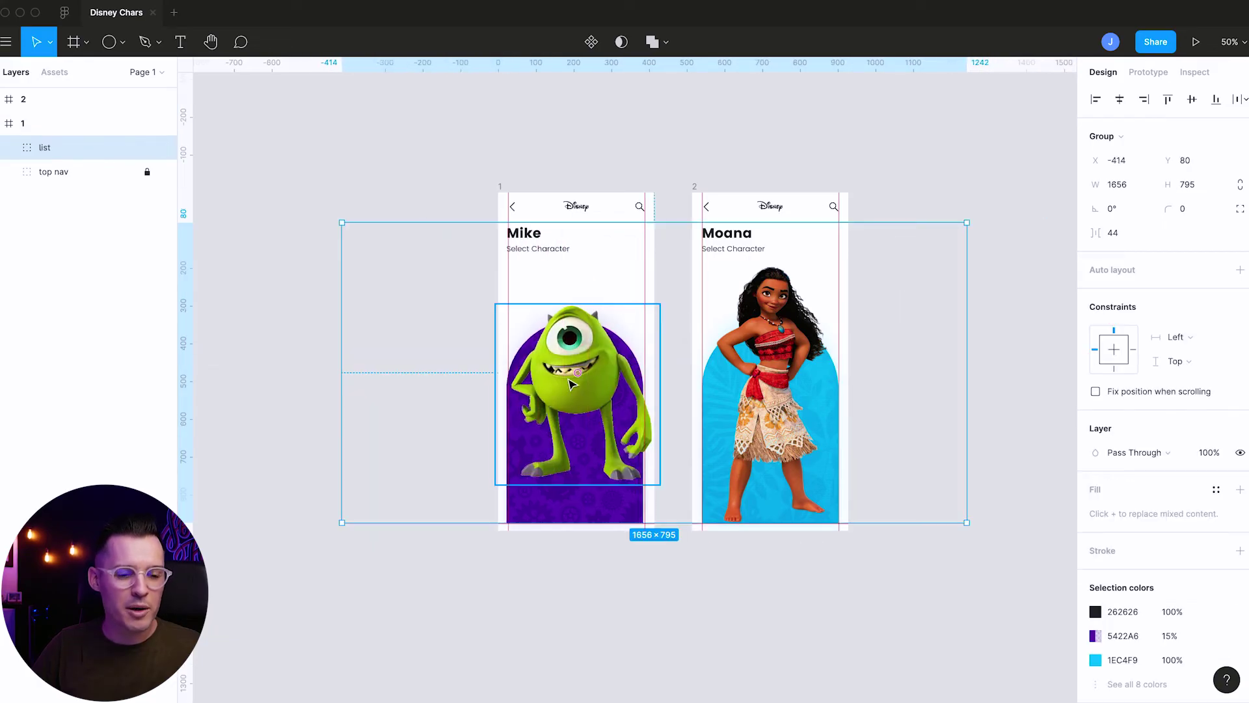
drag(495, 303, 551, 366)
click(545, 615)
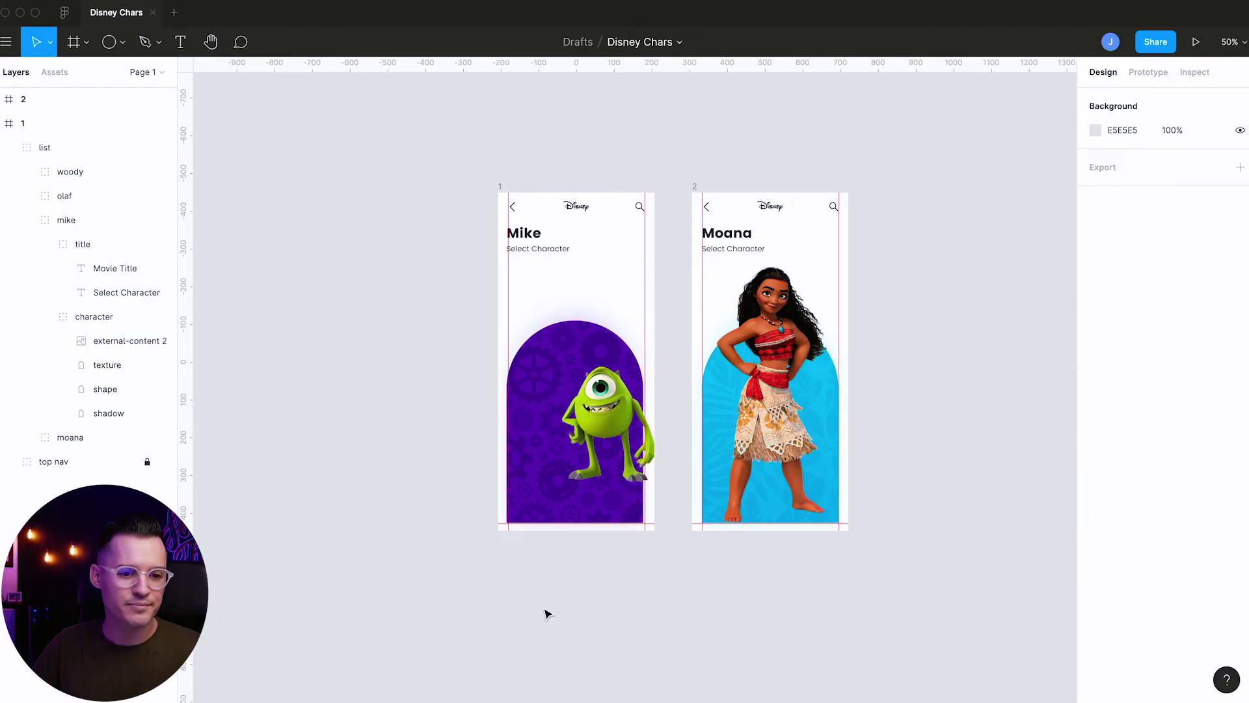
drag(547, 505, 642, 496)
drag(563, 482, 612, 481)
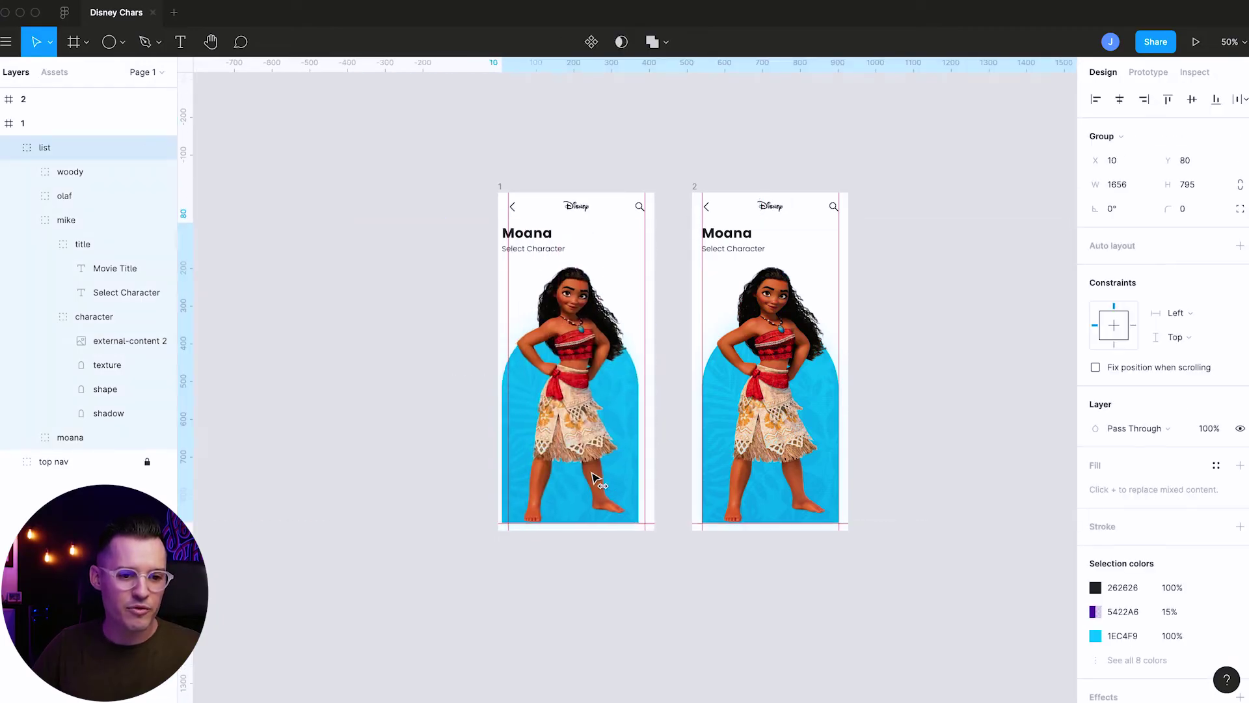
Shrink Moana's image in frame 2 and slide its list to X -410 so Mike shows
super+click(762, 406)
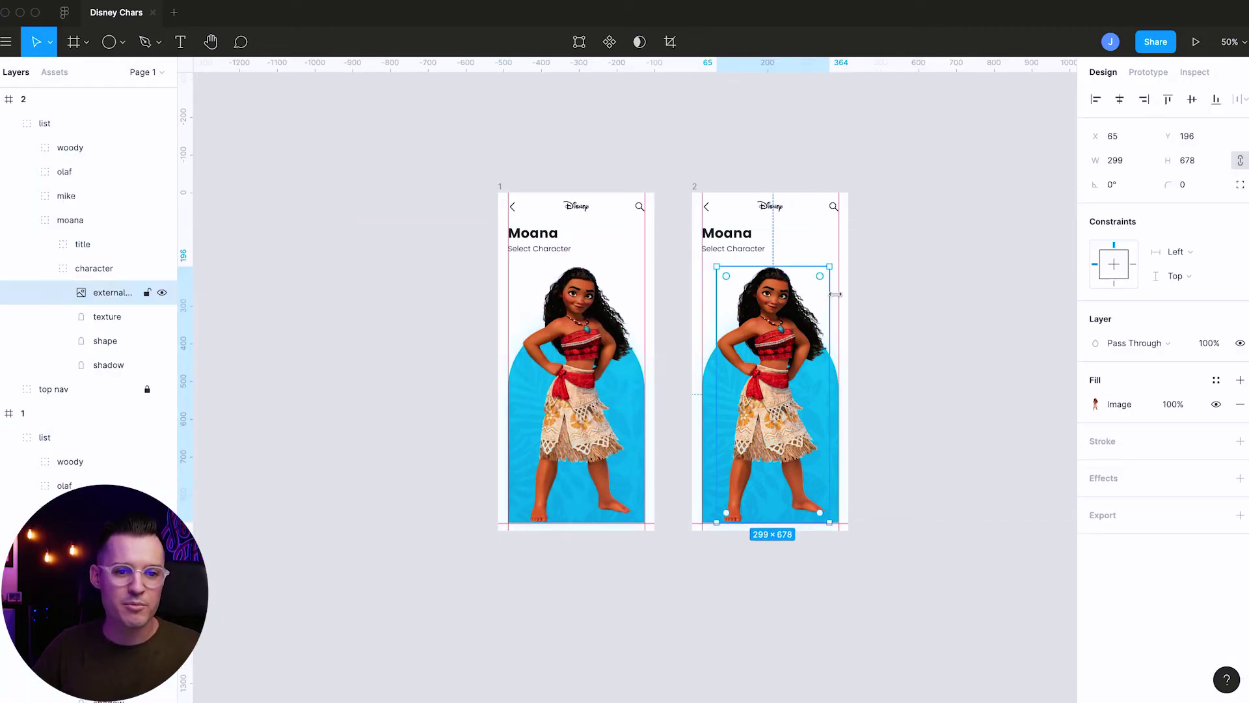
drag(830, 266, 790, 354)
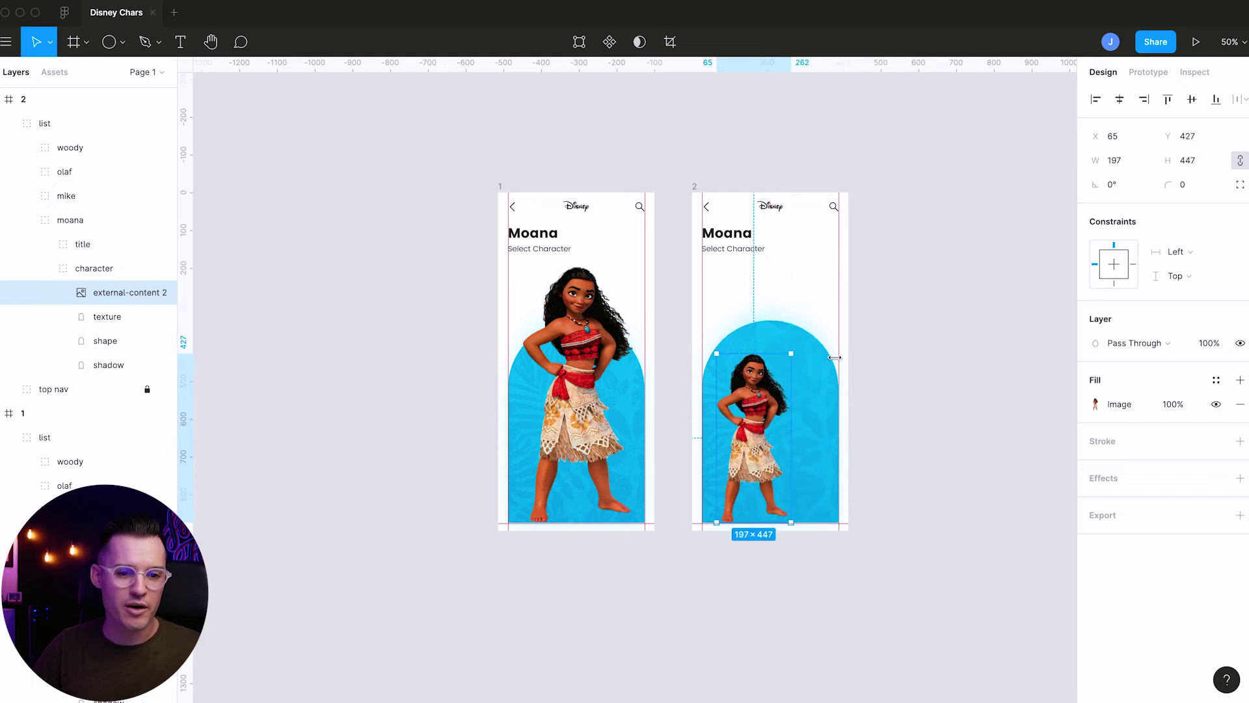
click(955, 267)
click(809, 404)
drag(809, 404, 733, 412)
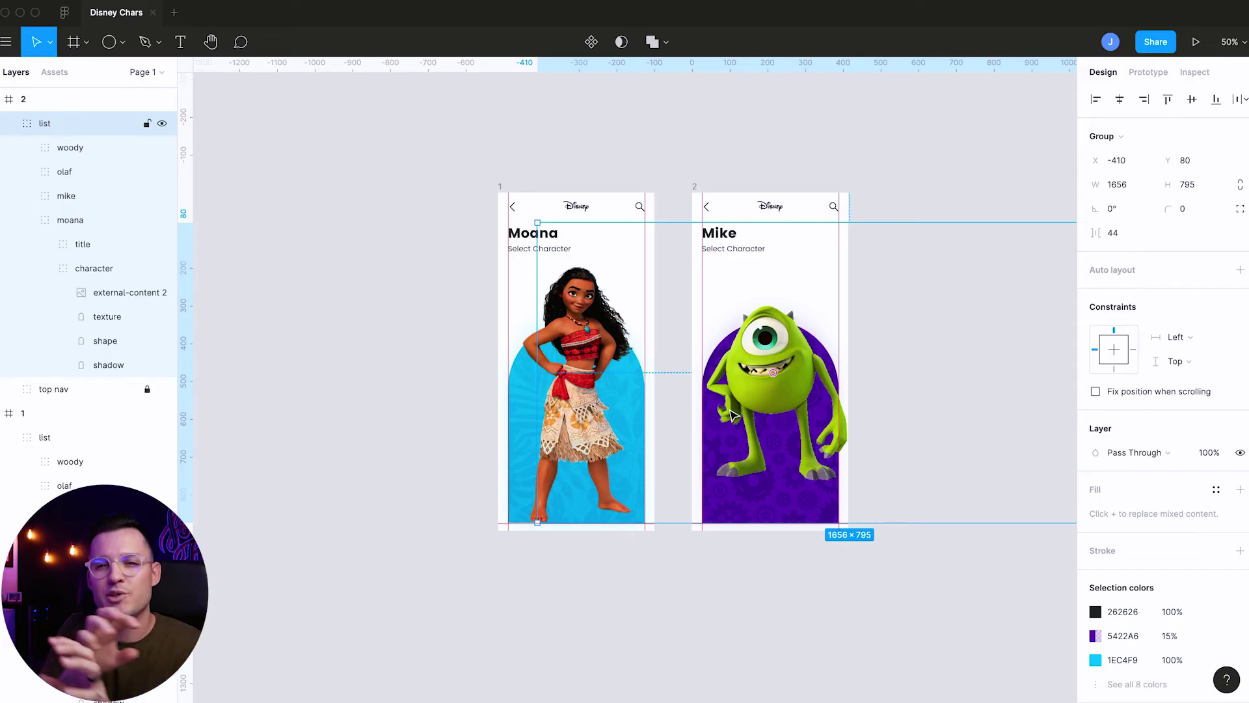
click(906, 174)
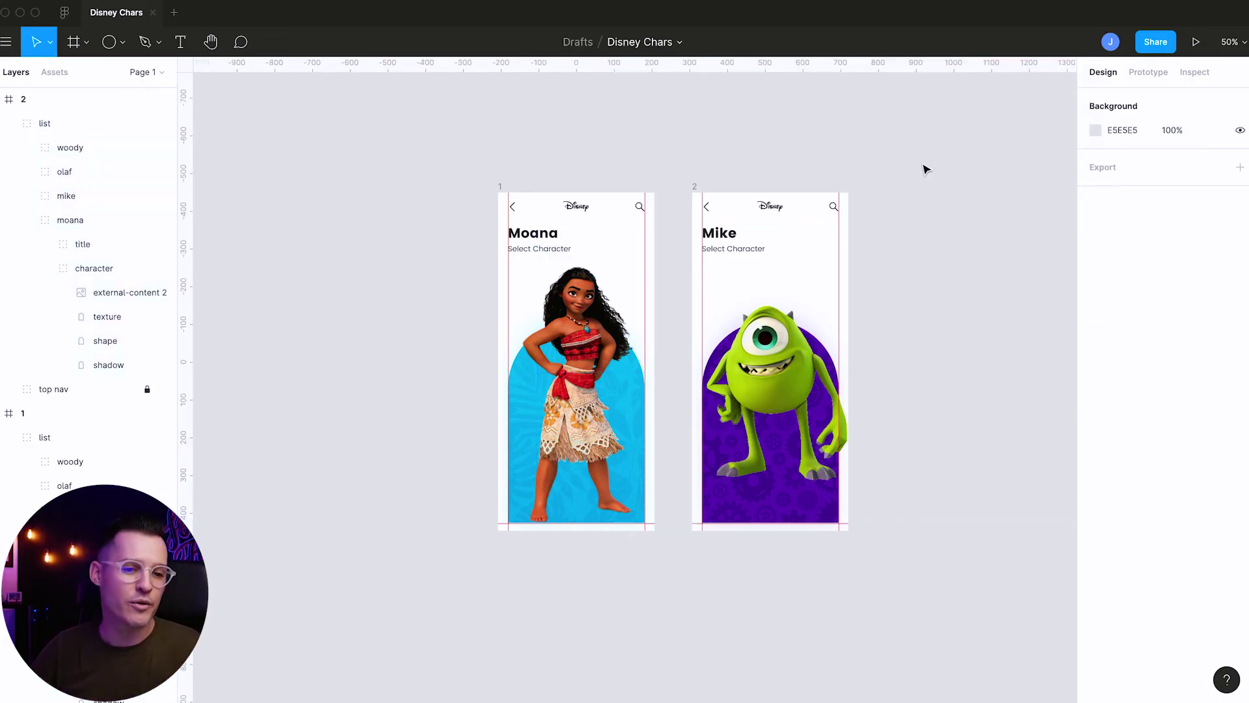
drag(926, 167, 775, 156)
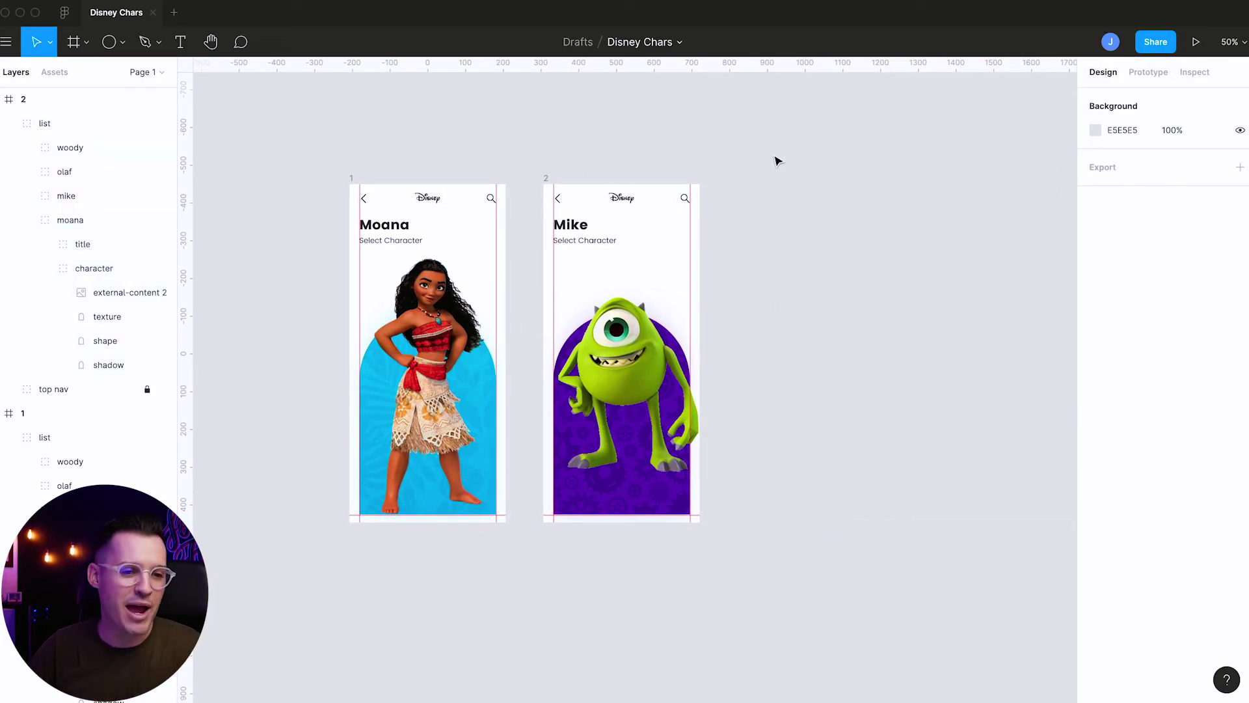
scroll(792, 160, right, 4)
click(404, 189)
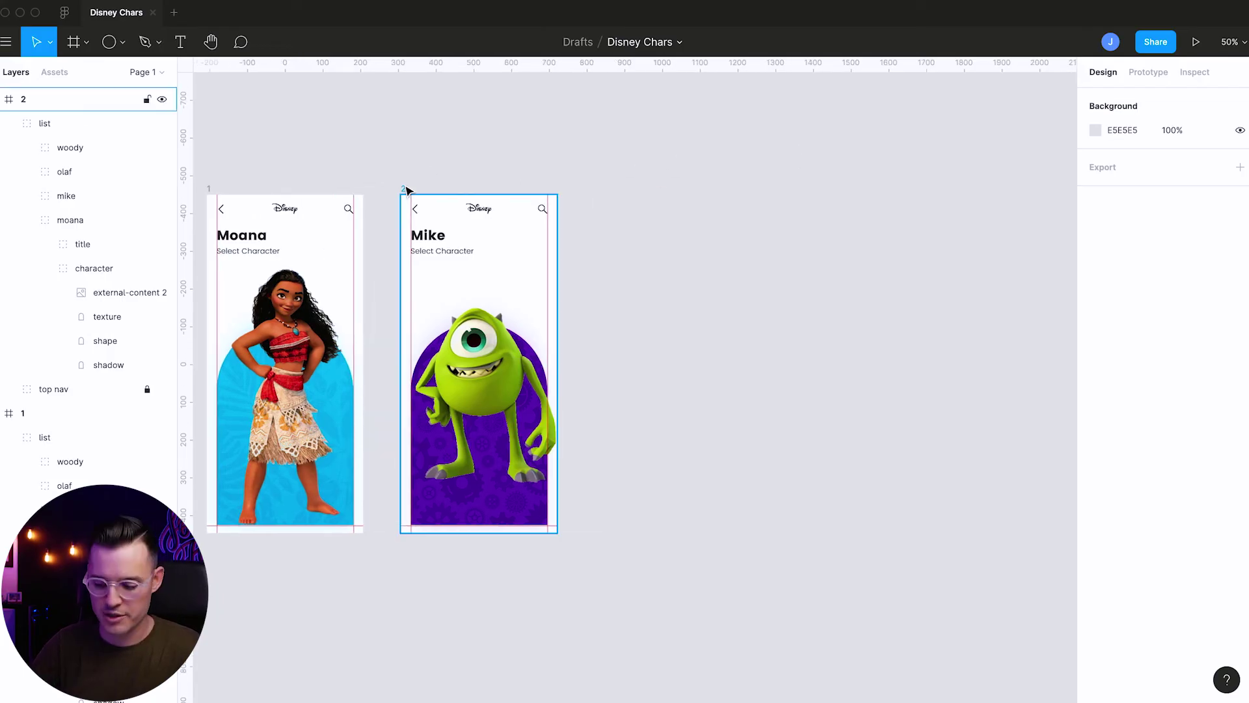
Duplicate frame 2 as frame 3, slide its row to Olaf, and shrink Olaf's image to 221×399
click(404, 190)
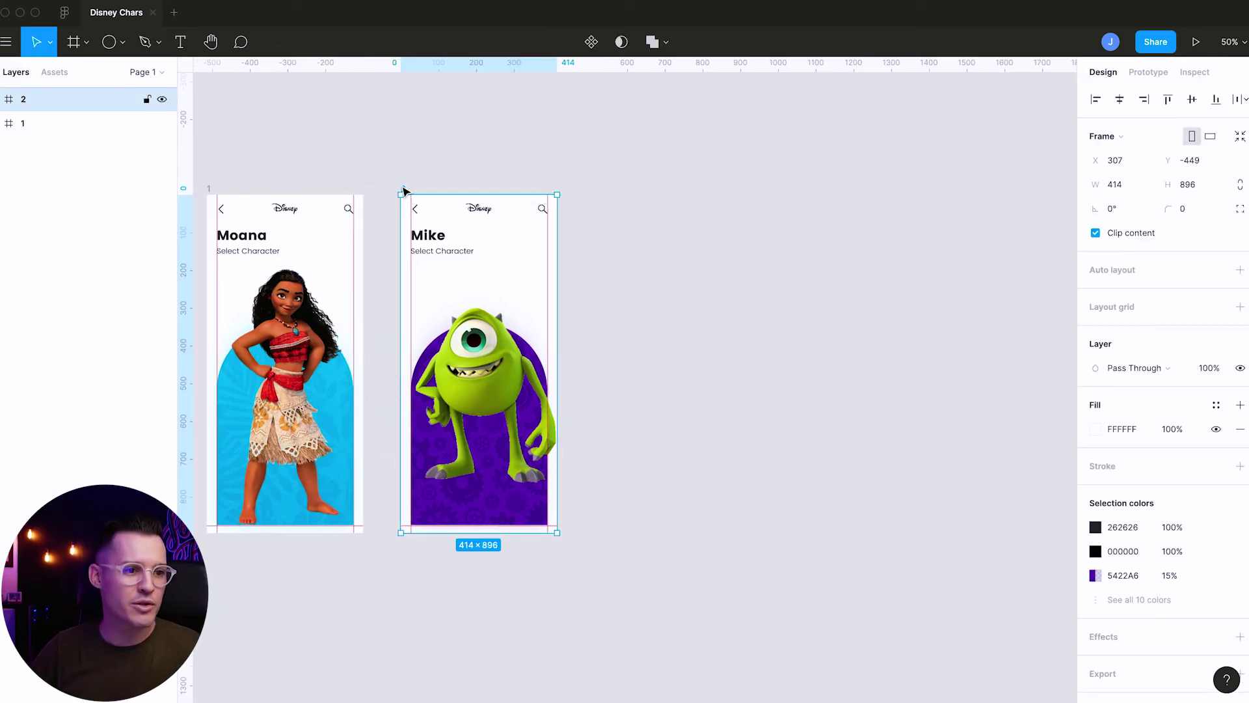
key(ctrl+d)
click(711, 173)
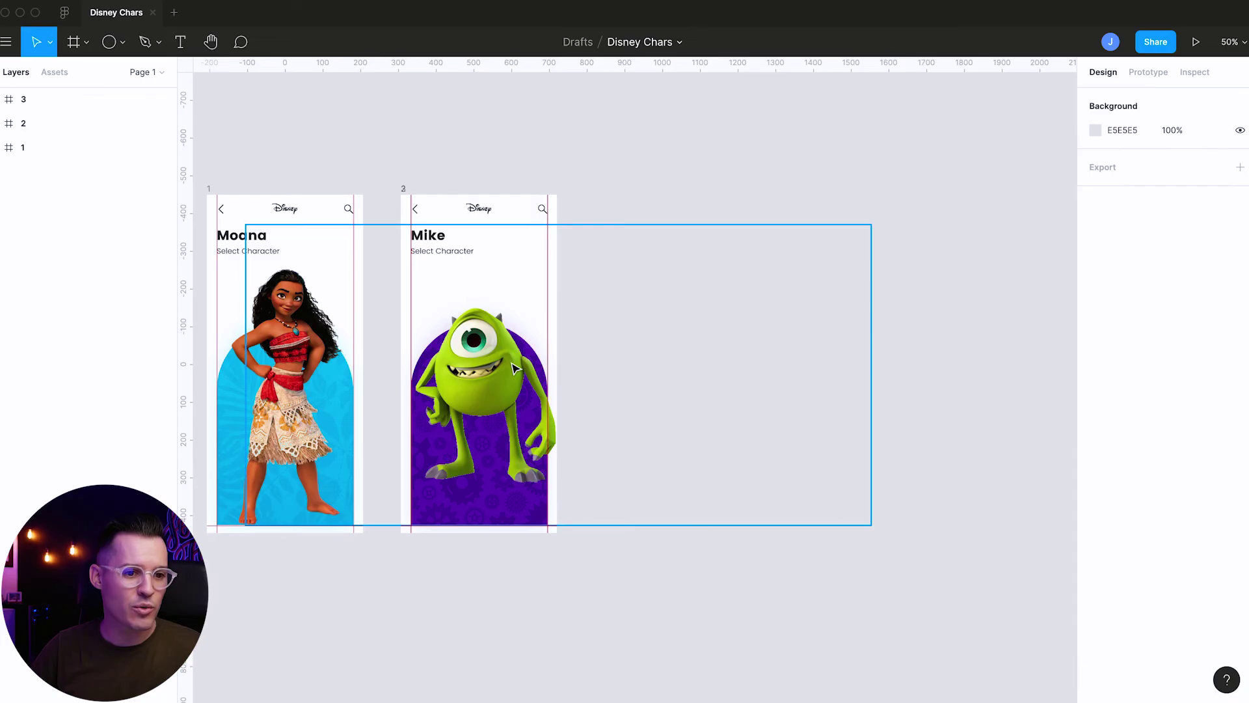
drag(449, 380, 354, 384)
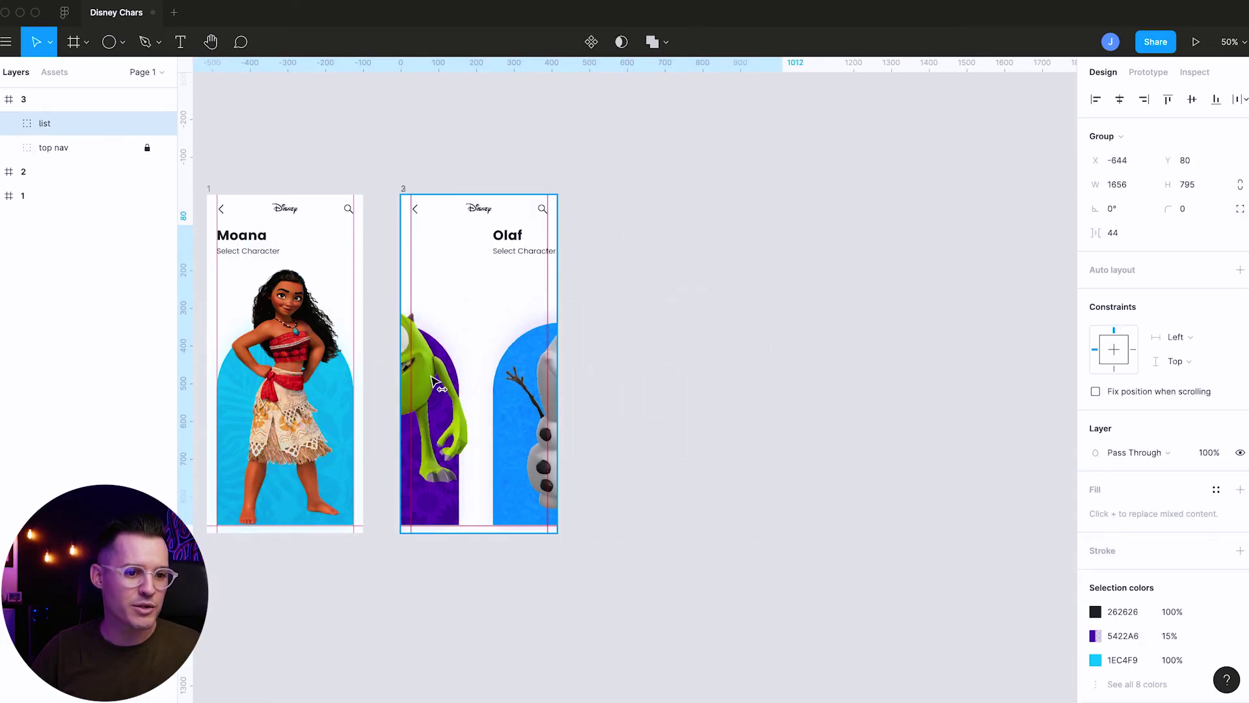
drag(479, 396, 467, 396)
ctrl+click(466, 395)
drag(416, 279, 466, 364)
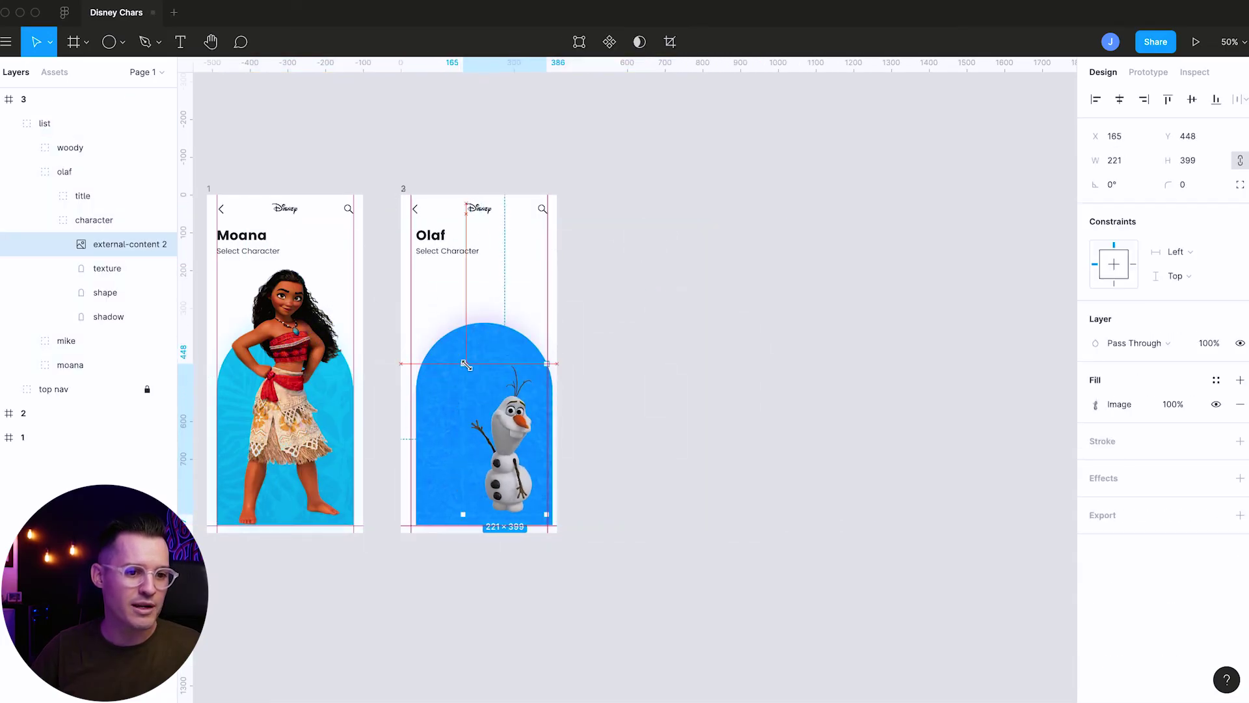
Slide frame 3's card row back to Mike and copy the frame to its right as frame 4
click(44, 123)
drag(325, 415, 490, 415)
key(Right)
key(Right)
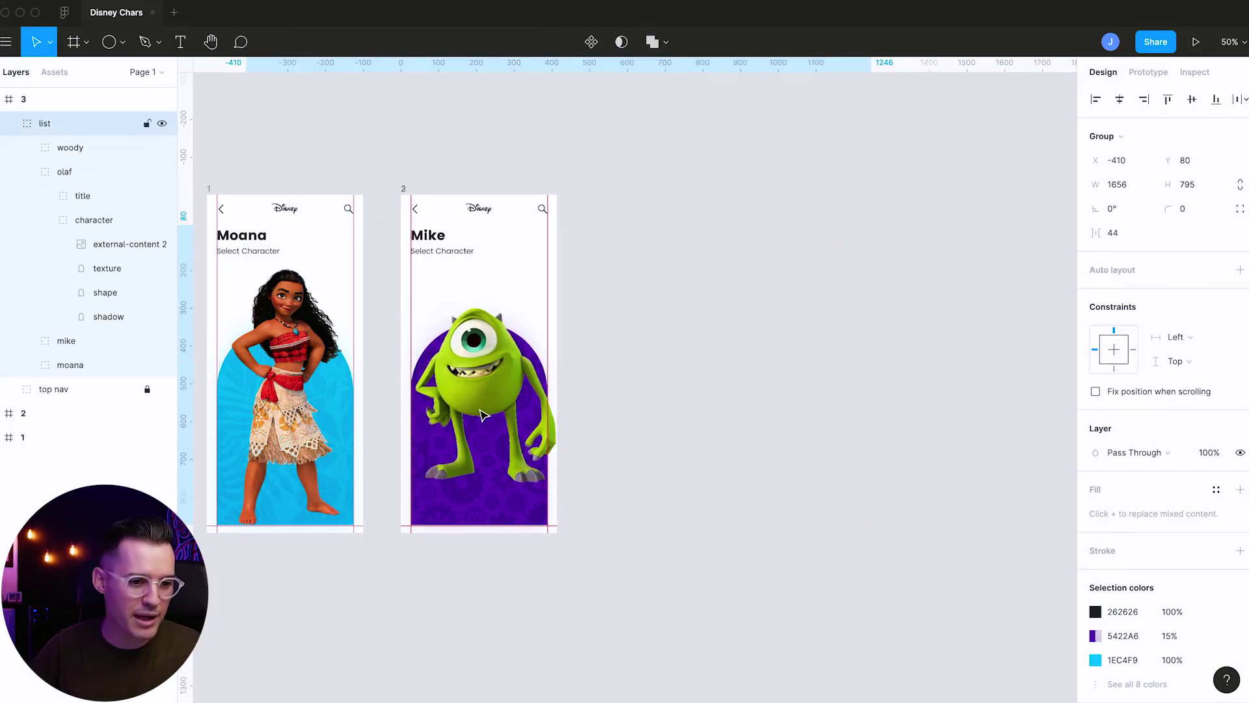
drag(409, 187, 602, 196)
Slide frame 4's card row past Olaf to Woody on his orange arch and select Woody's image
click(605, 170)
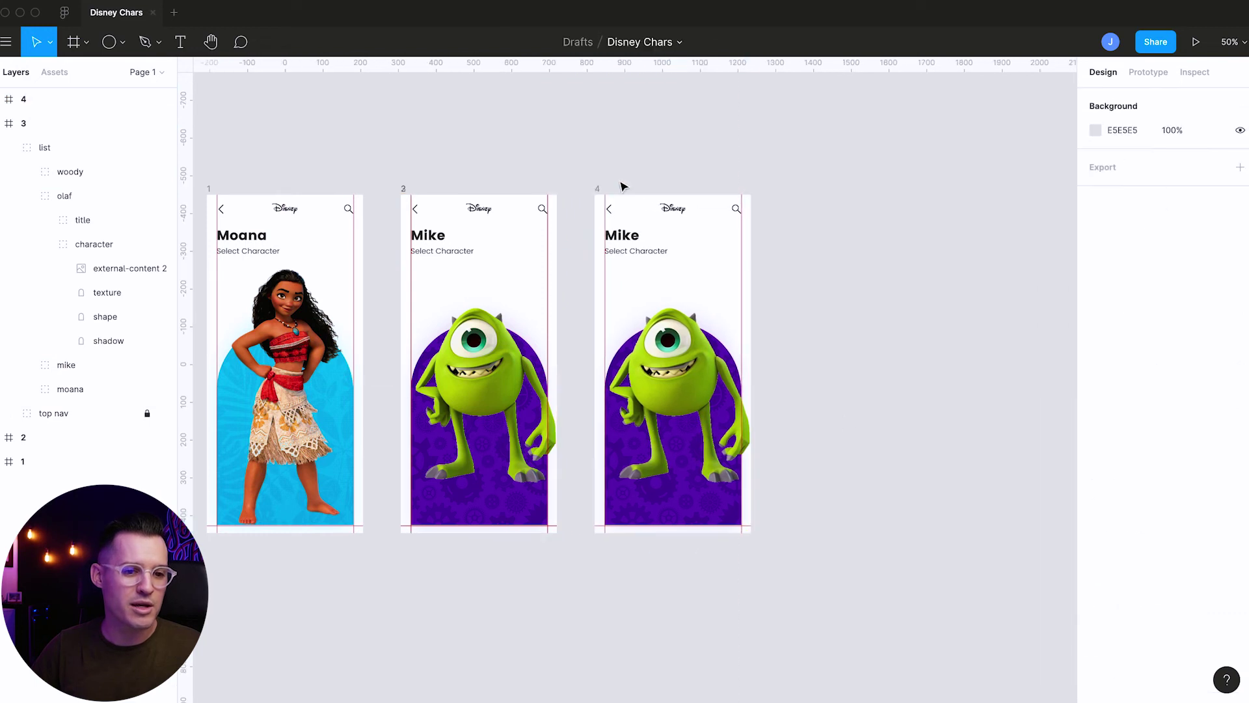
scroll(826, 427, right, 2)
drag(748, 402, 682, 400)
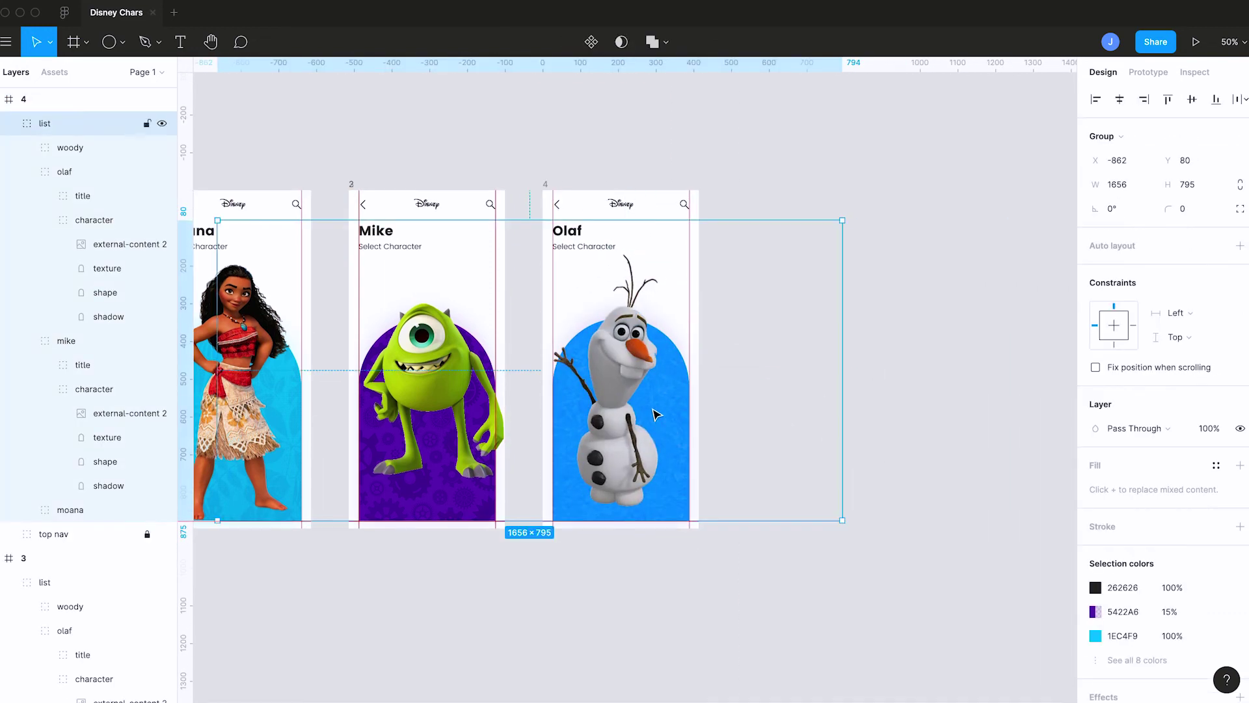
click(803, 385)
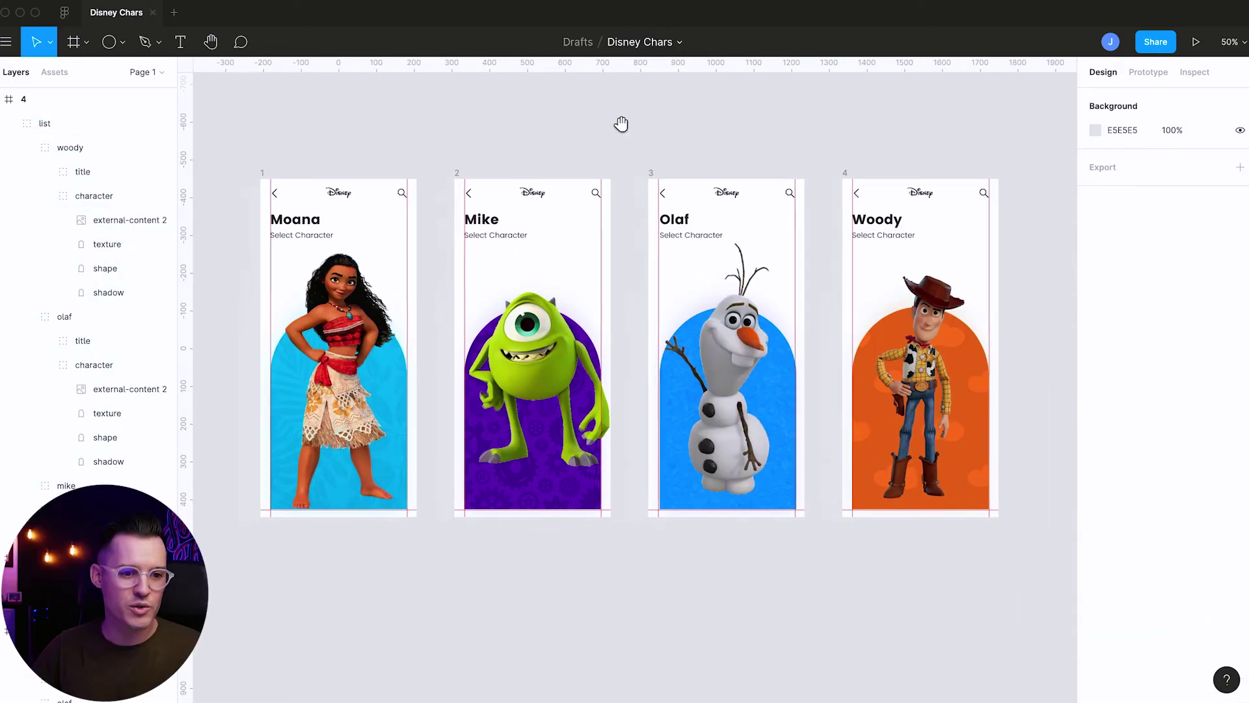
drag(621, 124, 622, 124)
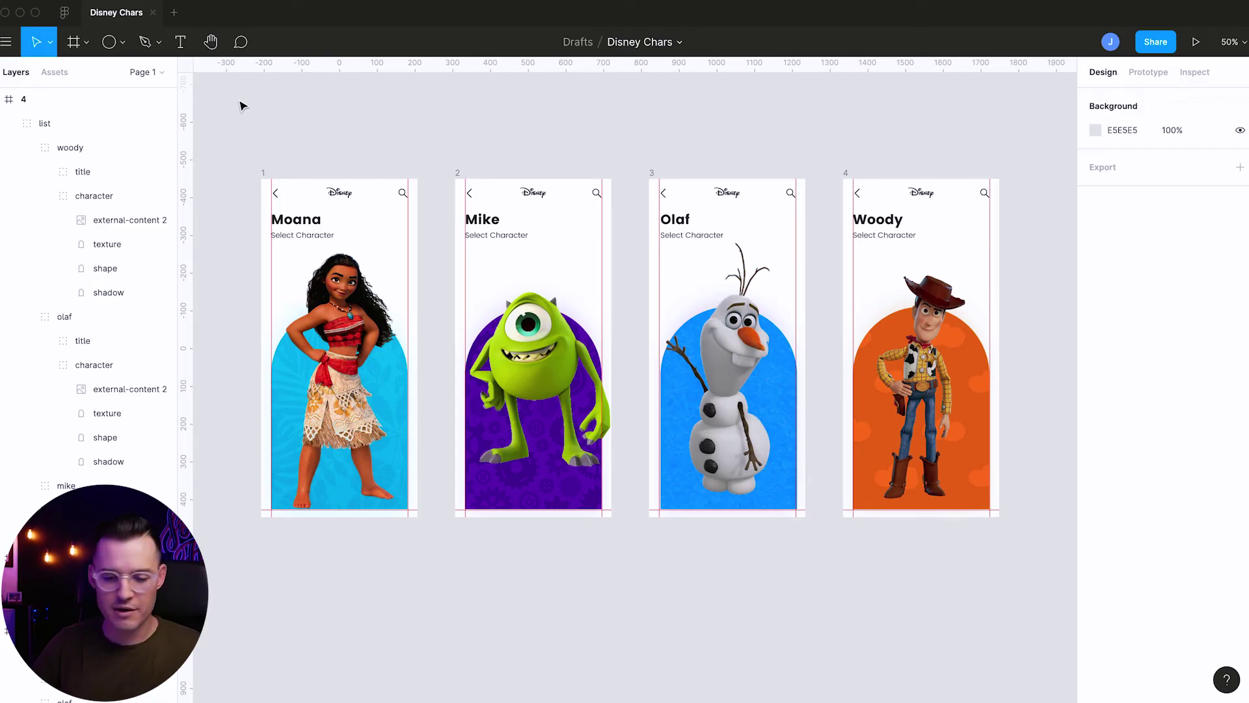
key(alt+l)
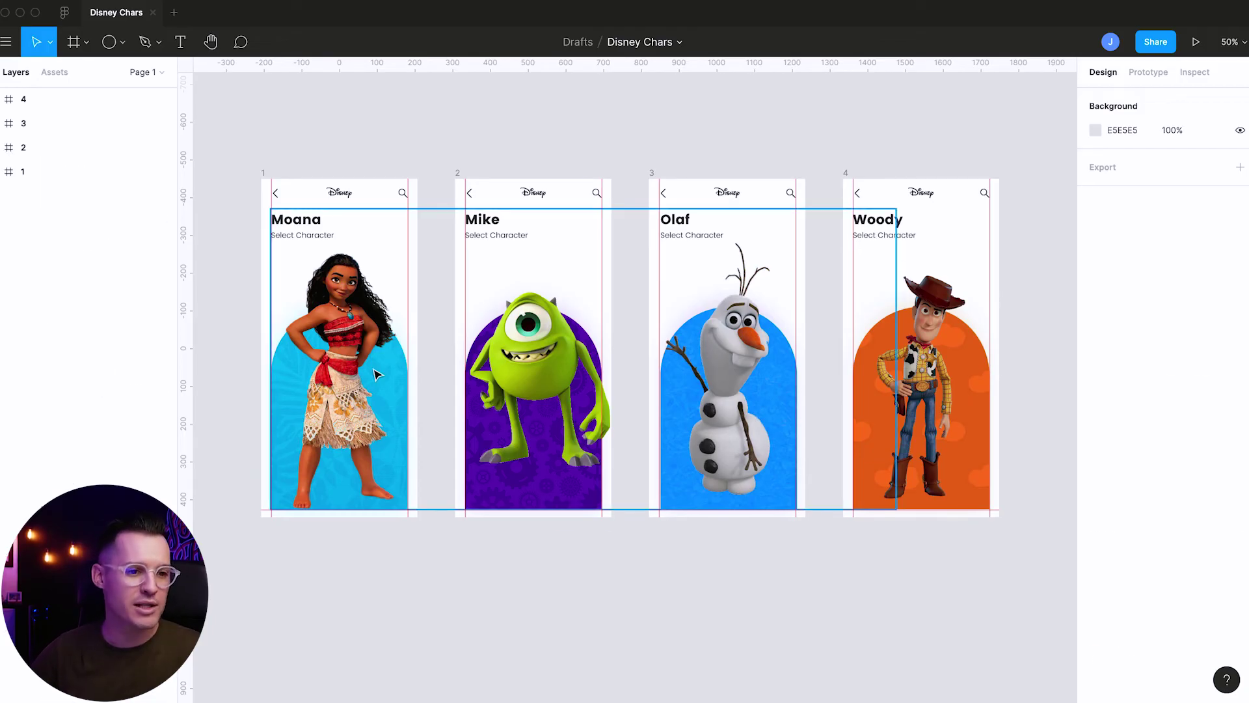
Zoom out and spread the four phone frames further apart across the canvas
click(373, 374)
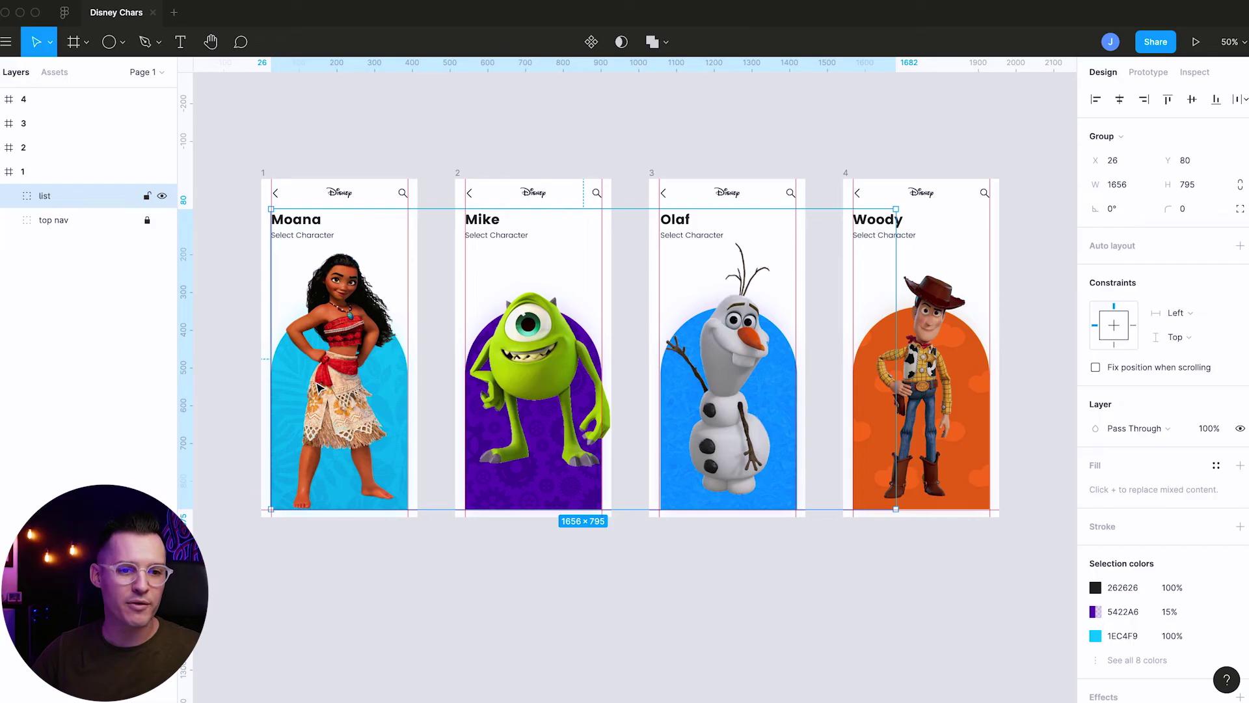
key(minus)
key(minus)
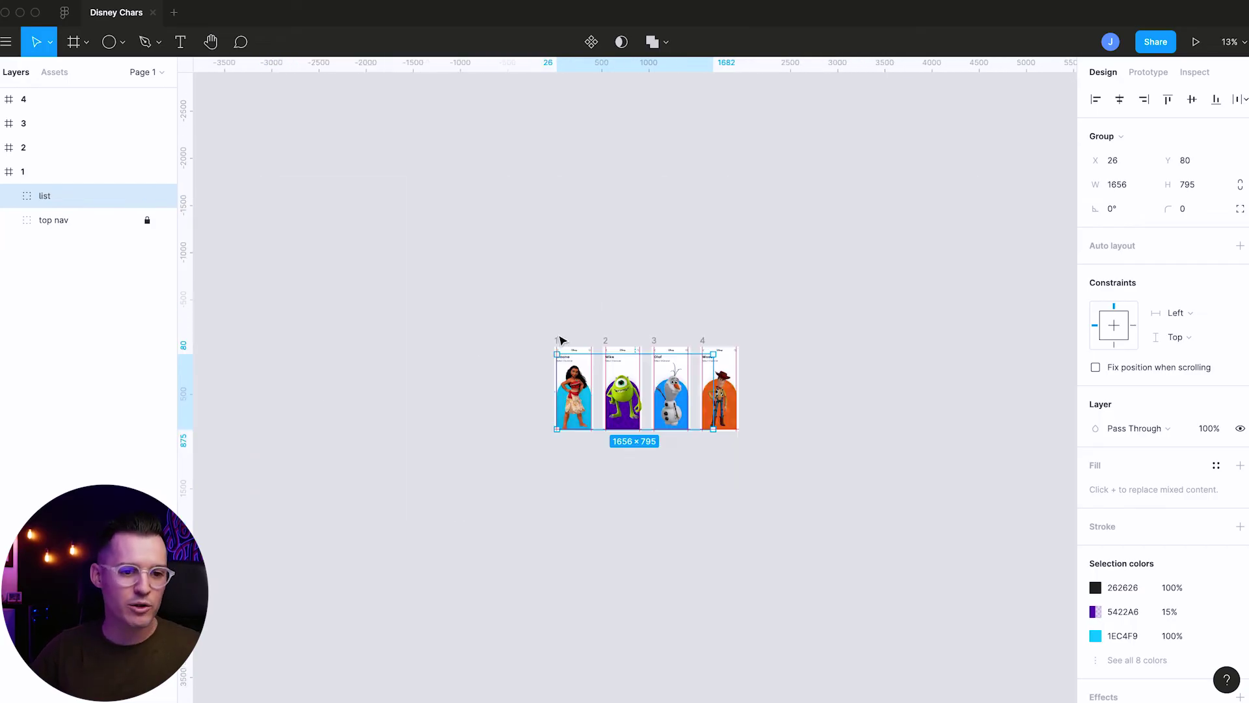
drag(561, 340, 388, 341)
drag(703, 341, 850, 341)
drag(612, 343, 535, 342)
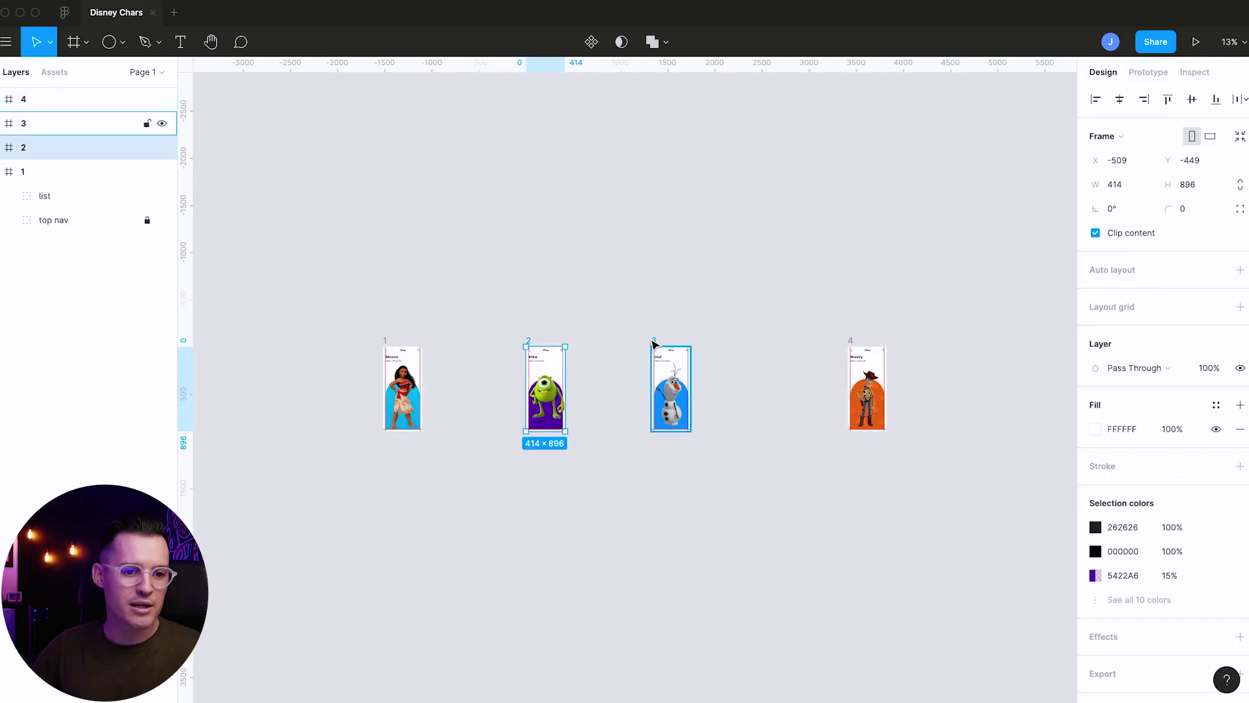
drag(655, 342, 691, 343)
With frame 2 selected, show the Prototype panel, then select frame 1's character list
drag(527, 343, 532, 343)
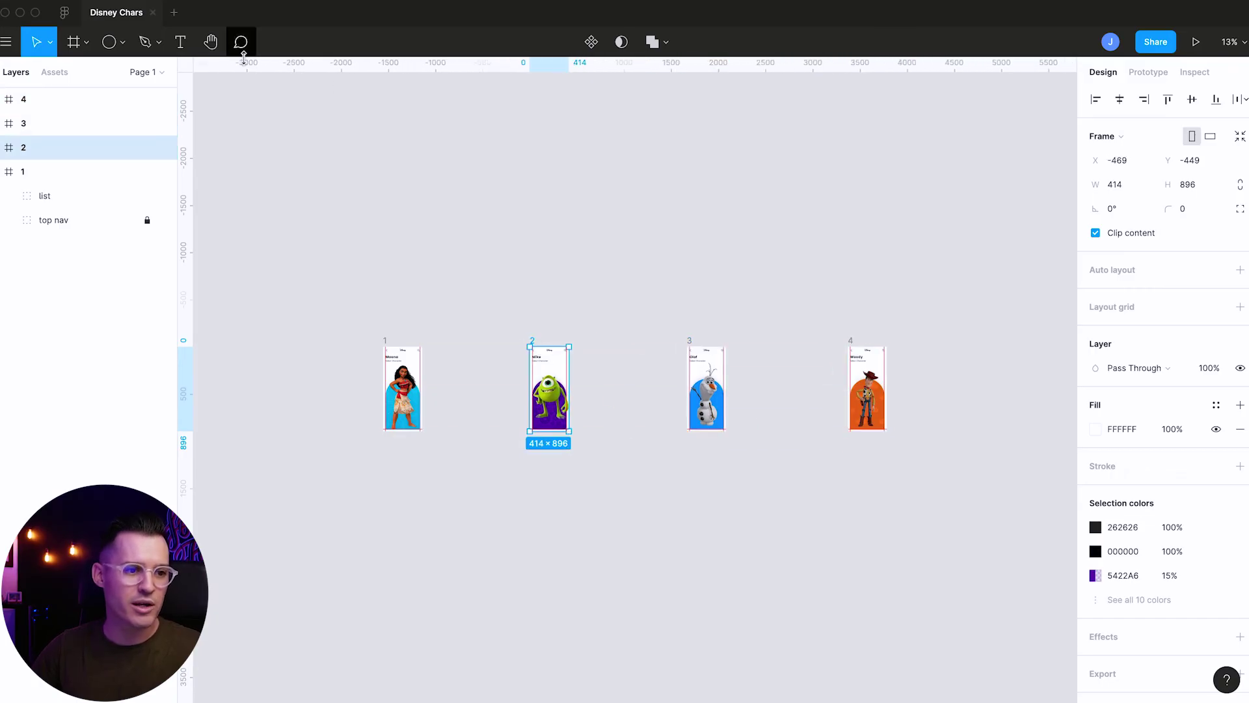
click(1156, 73)
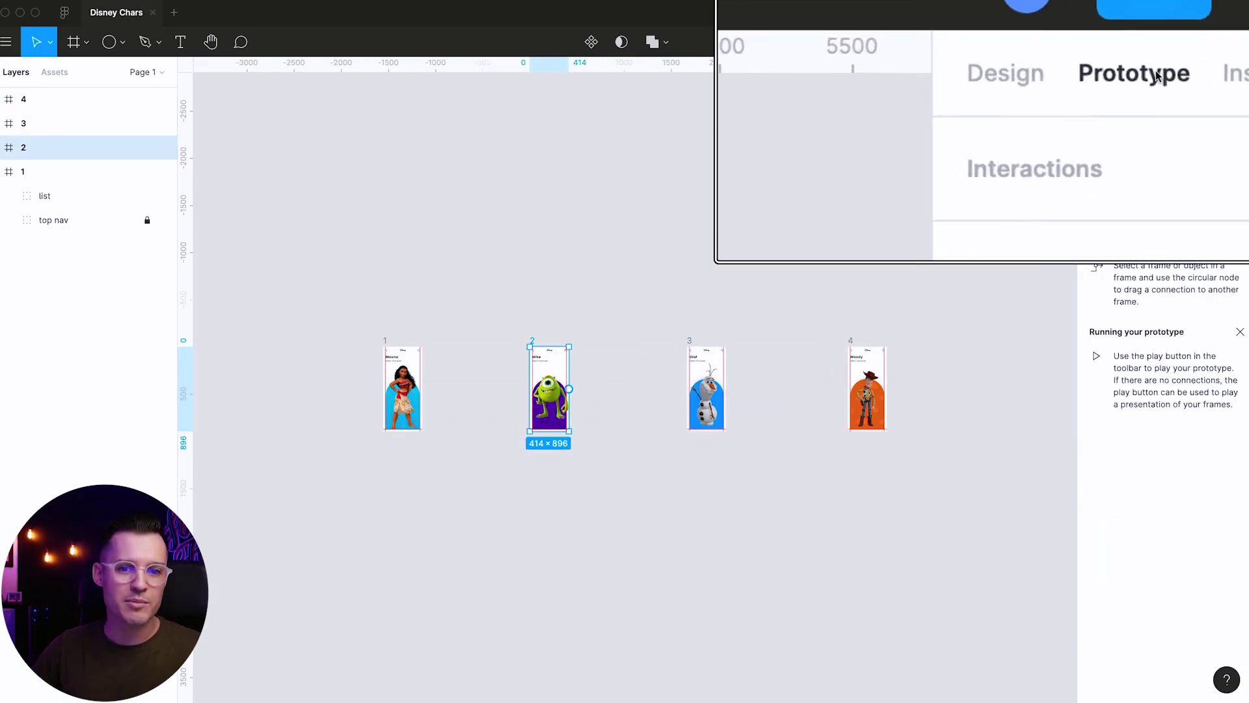
click(402, 402)
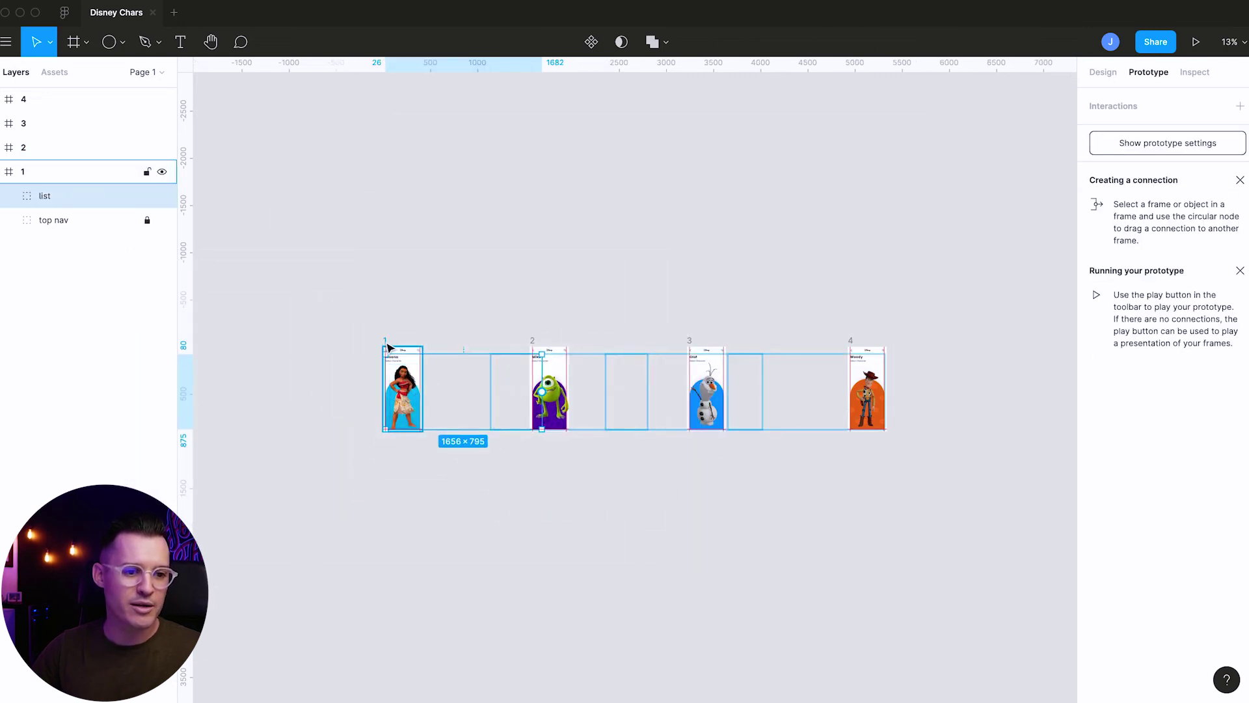
Link frame 1's character list to frame 2 on drag with Ease In And Out easing
drag(385, 345, 280, 342)
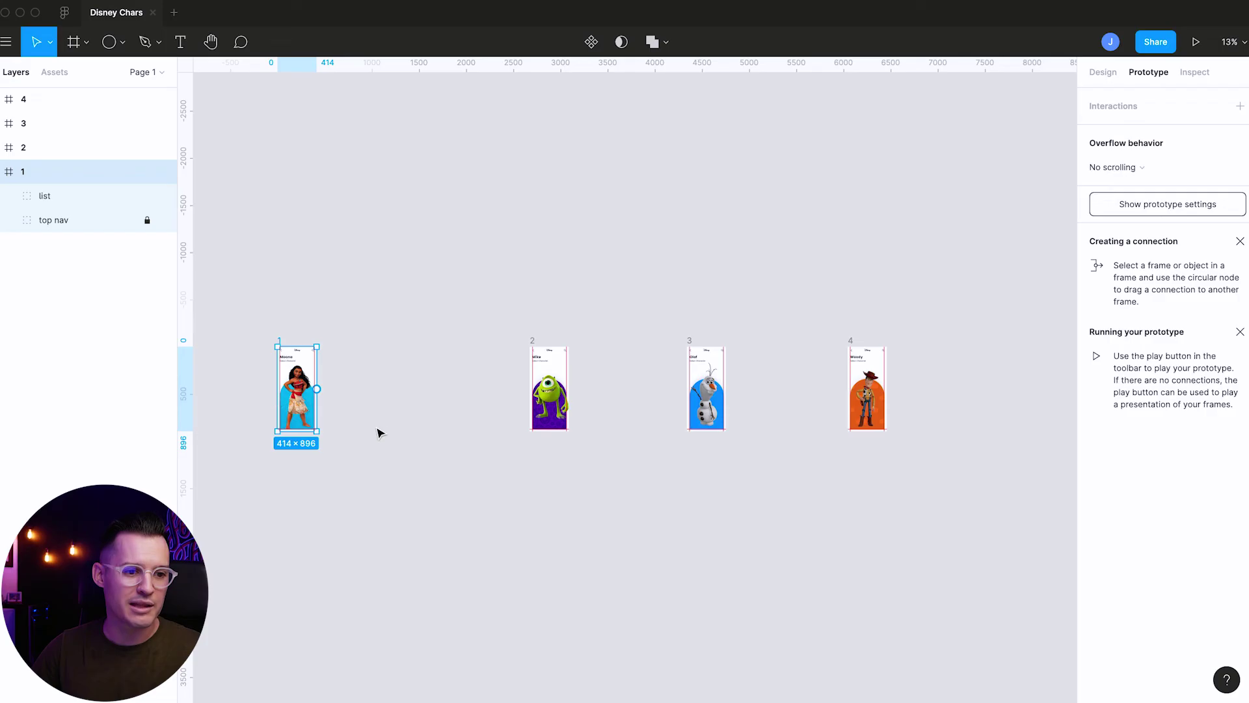
click(323, 429)
click(396, 407)
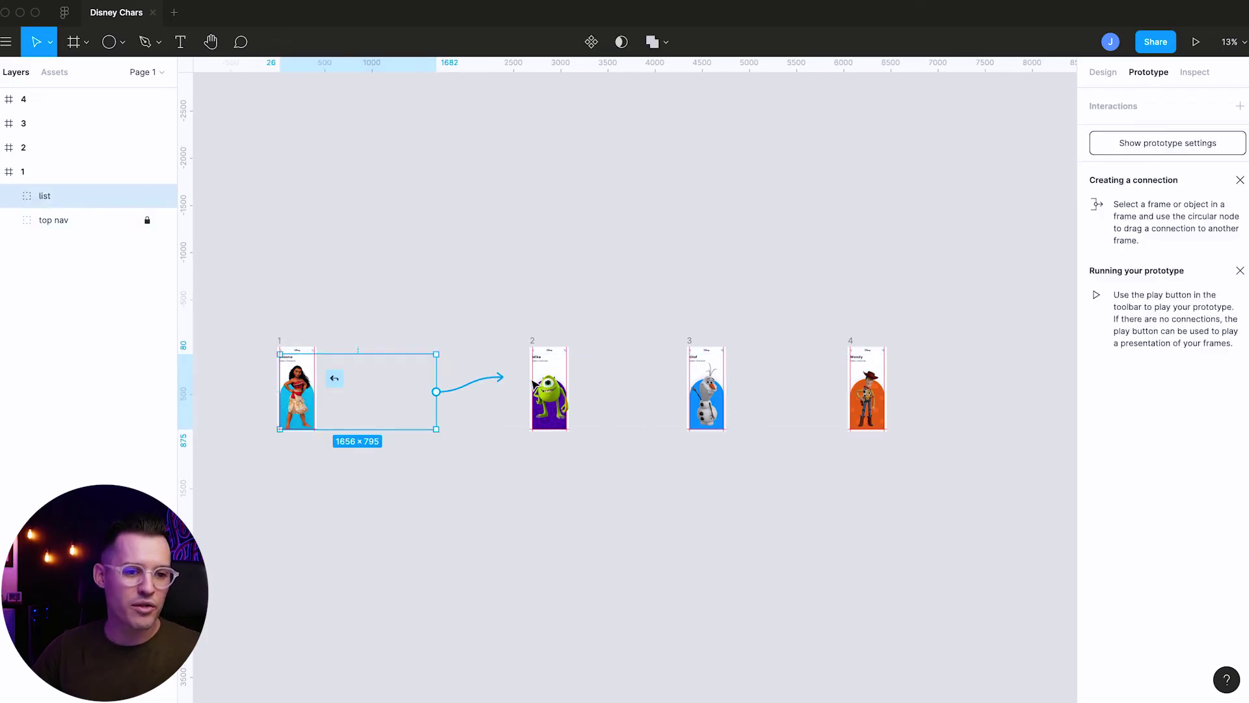
drag(533, 384, 546, 390)
click(976, 166)
click(961, 189)
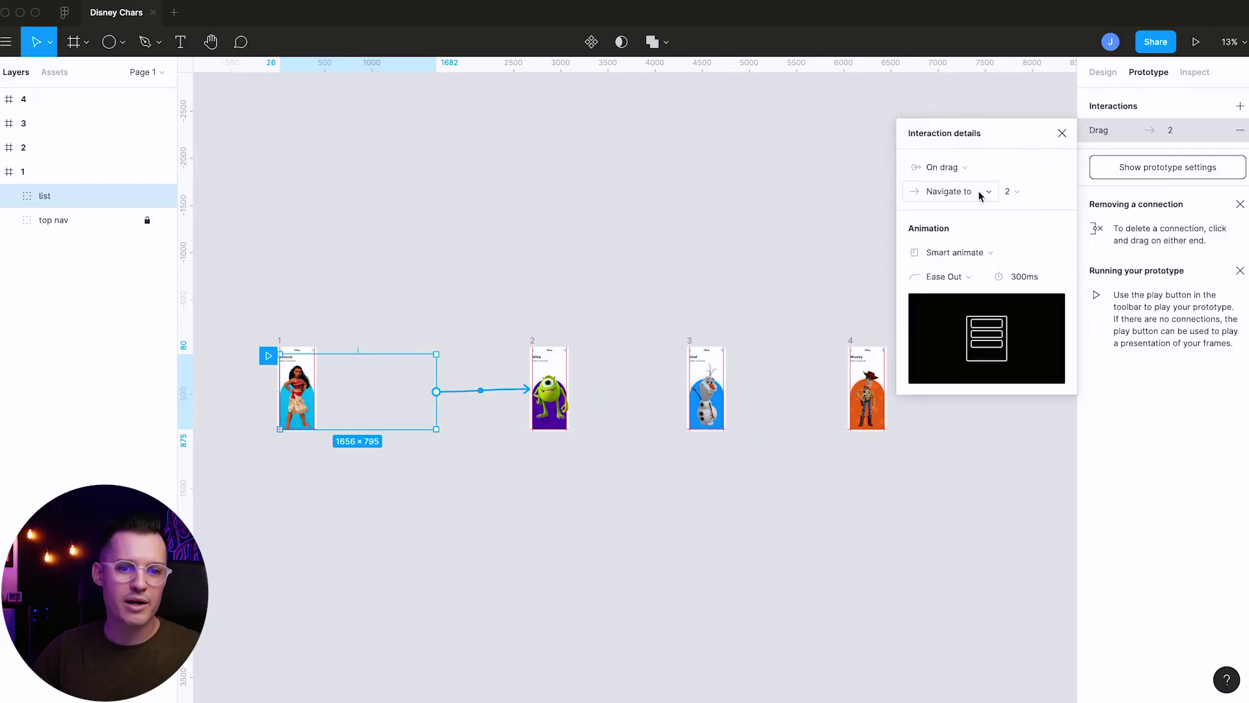
click(946, 276)
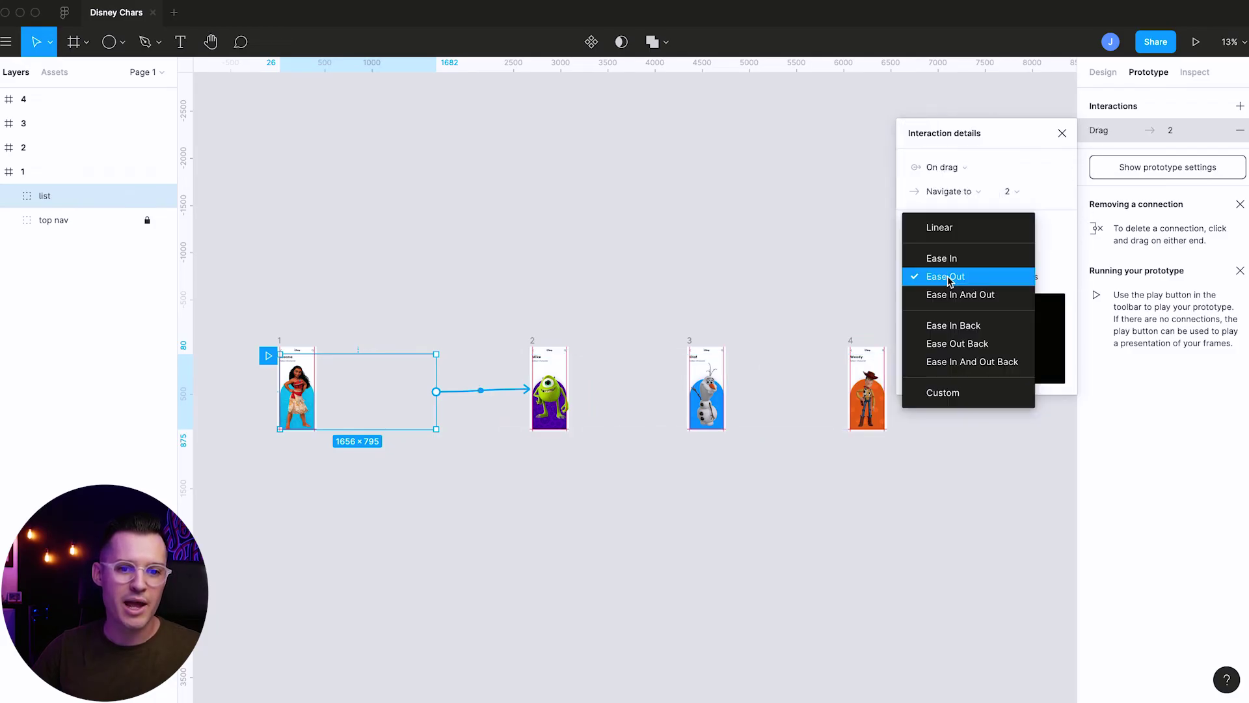
click(954, 294)
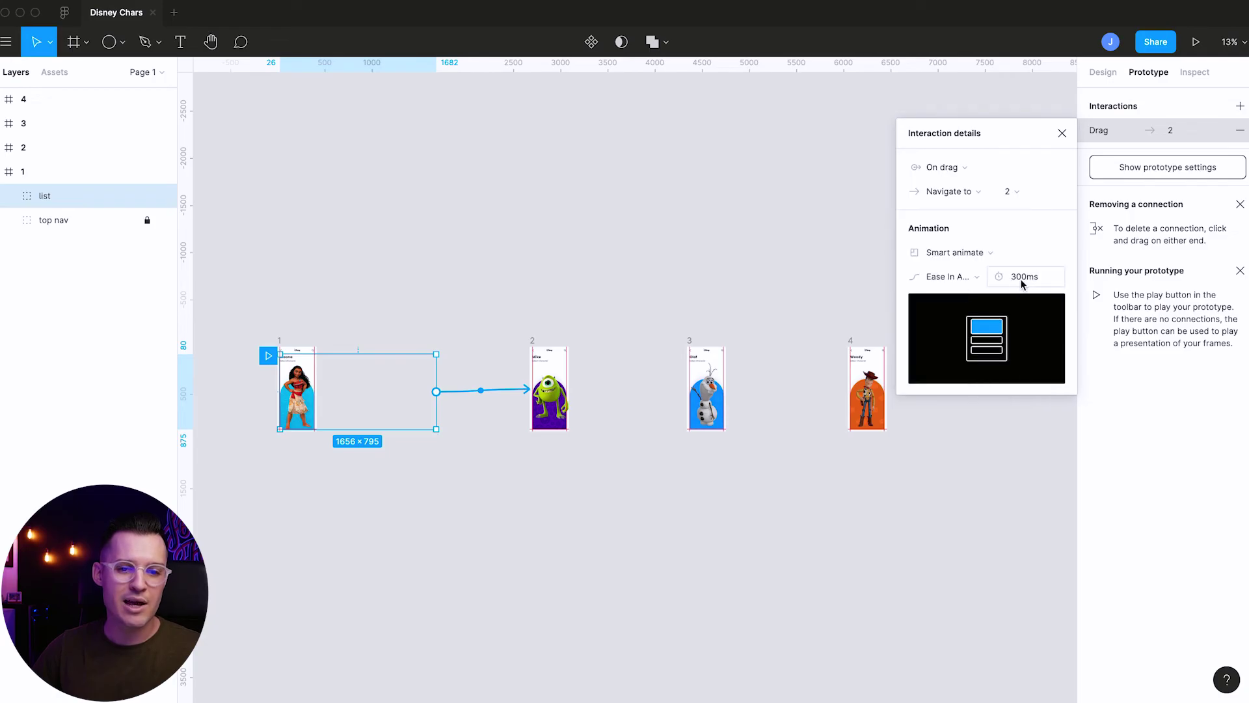
Paste the configured list into the other frames and spread frames 3 and 4 further right
key(ctrl+v)
click(599, 396)
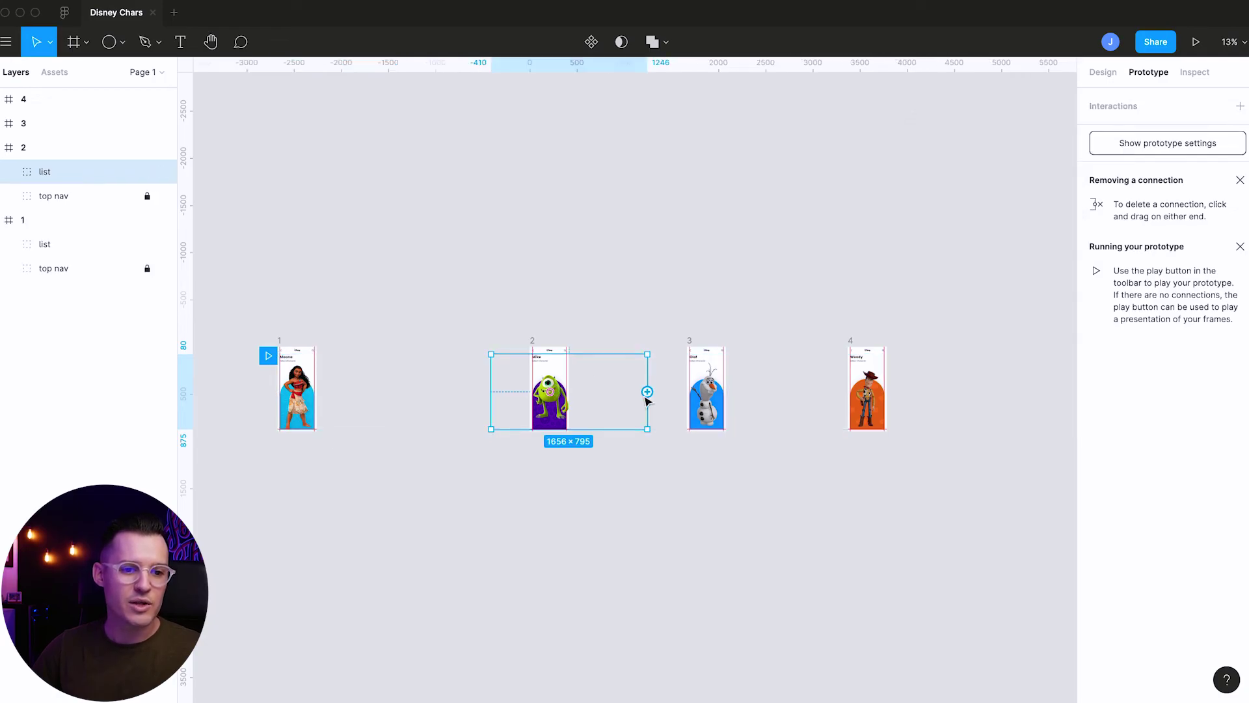
drag(850, 342, 974, 350)
drag(692, 343, 753, 329)
click(620, 399)
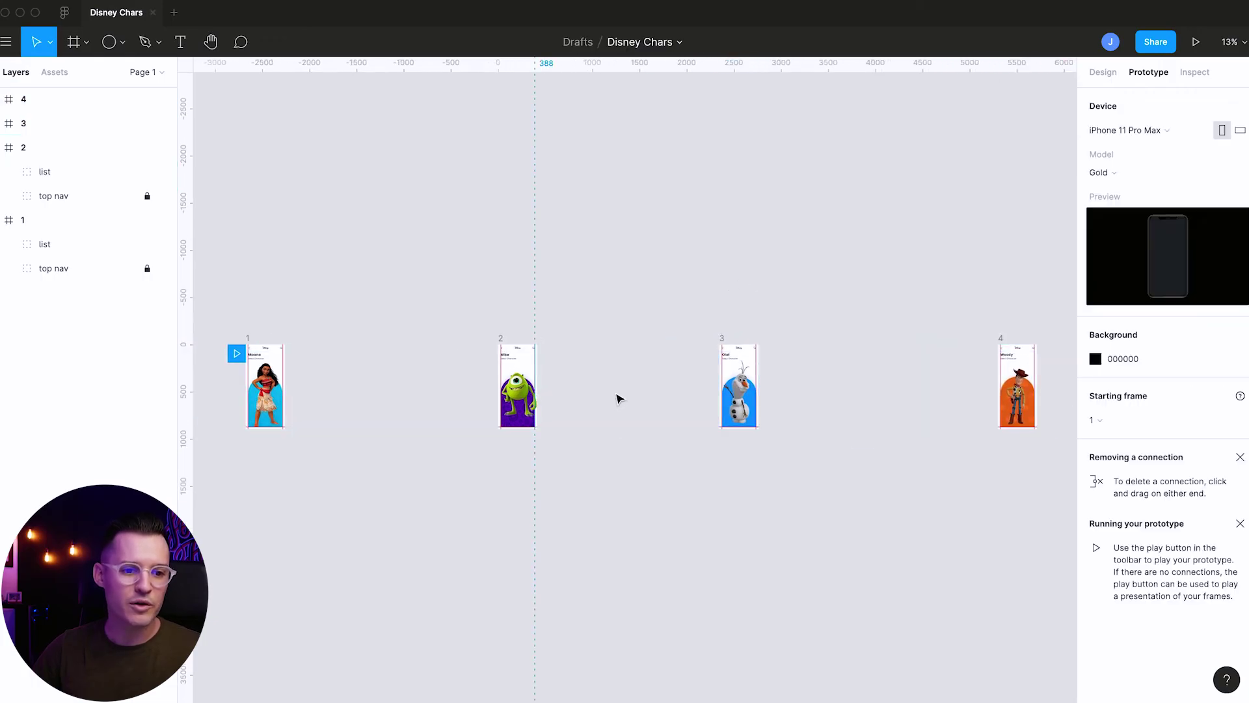
Link frame 2's list to frame 3 with an On drag trigger
click(615, 391)
drag(615, 390, 735, 395)
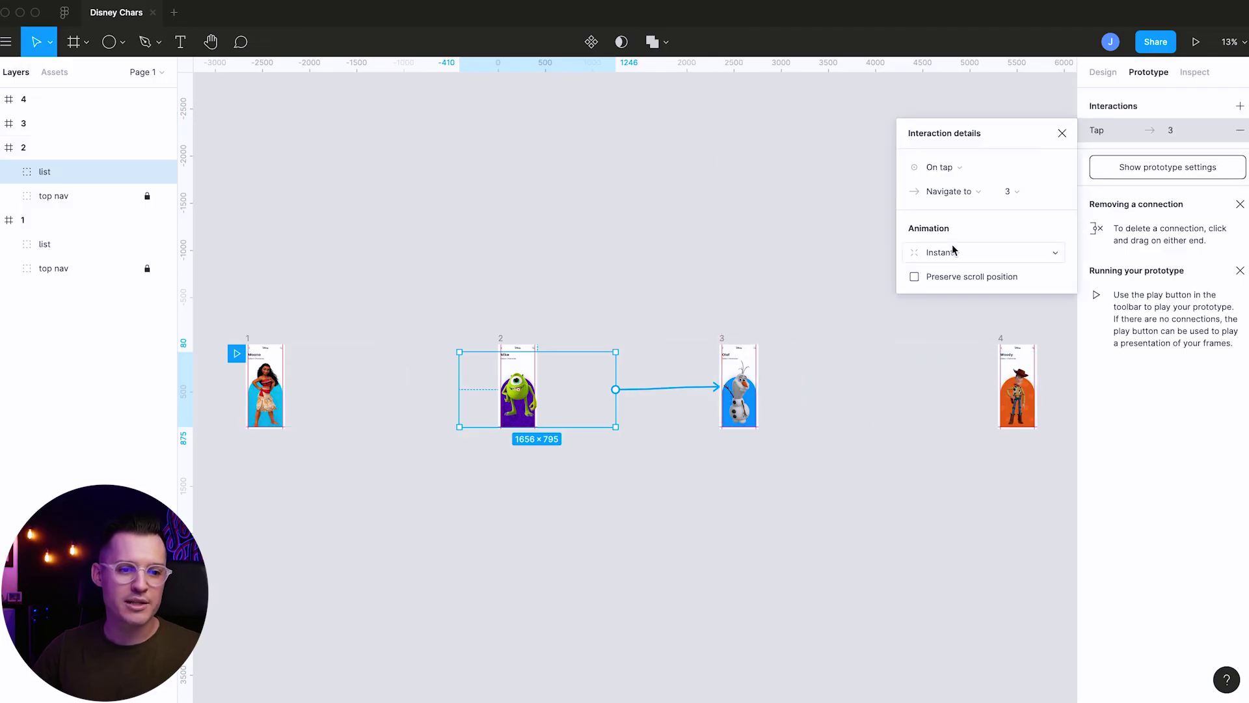
click(940, 167)
click(949, 187)
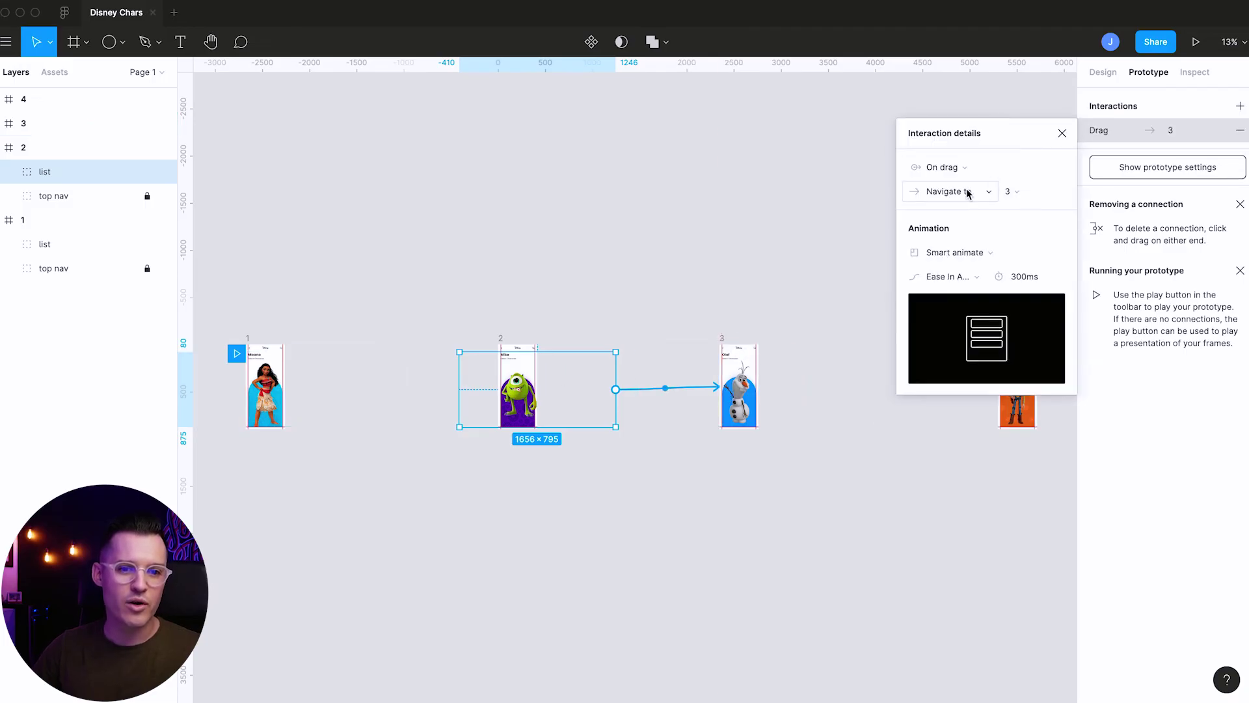
Link frame 3's list to frame 4 with an On drag trigger
click(710, 400)
scroll(670, 265, right, 5)
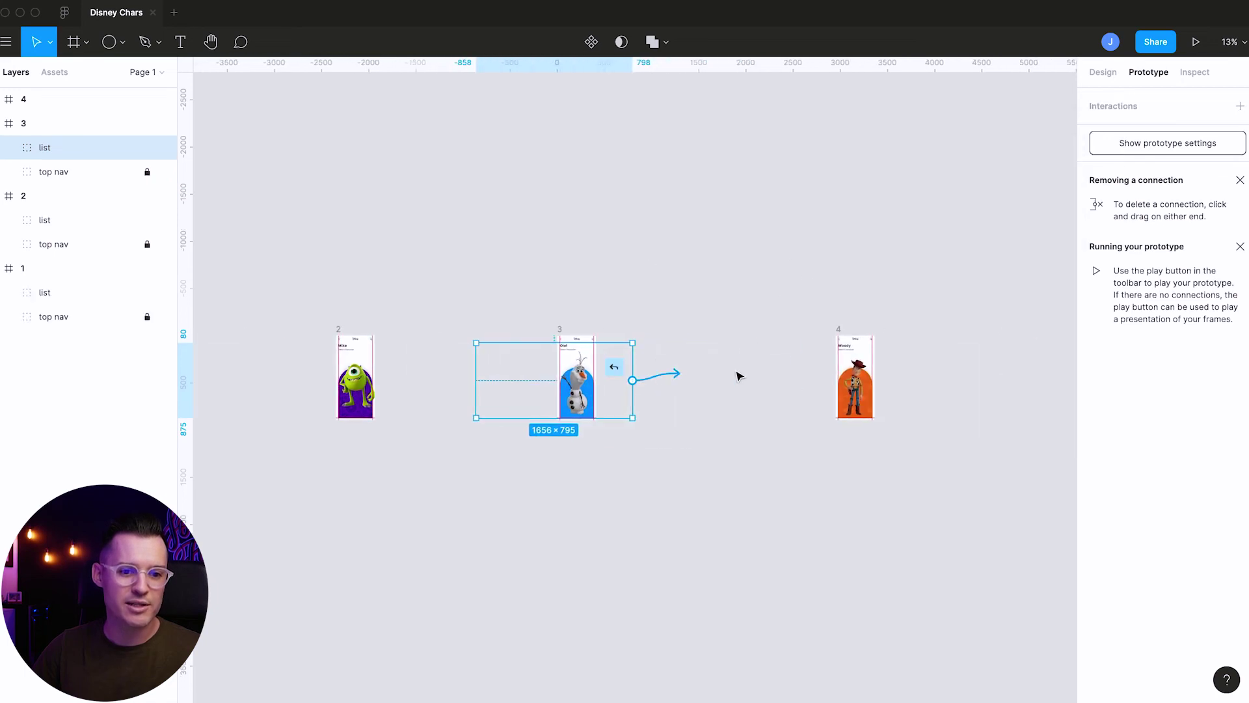
drag(739, 377, 850, 386)
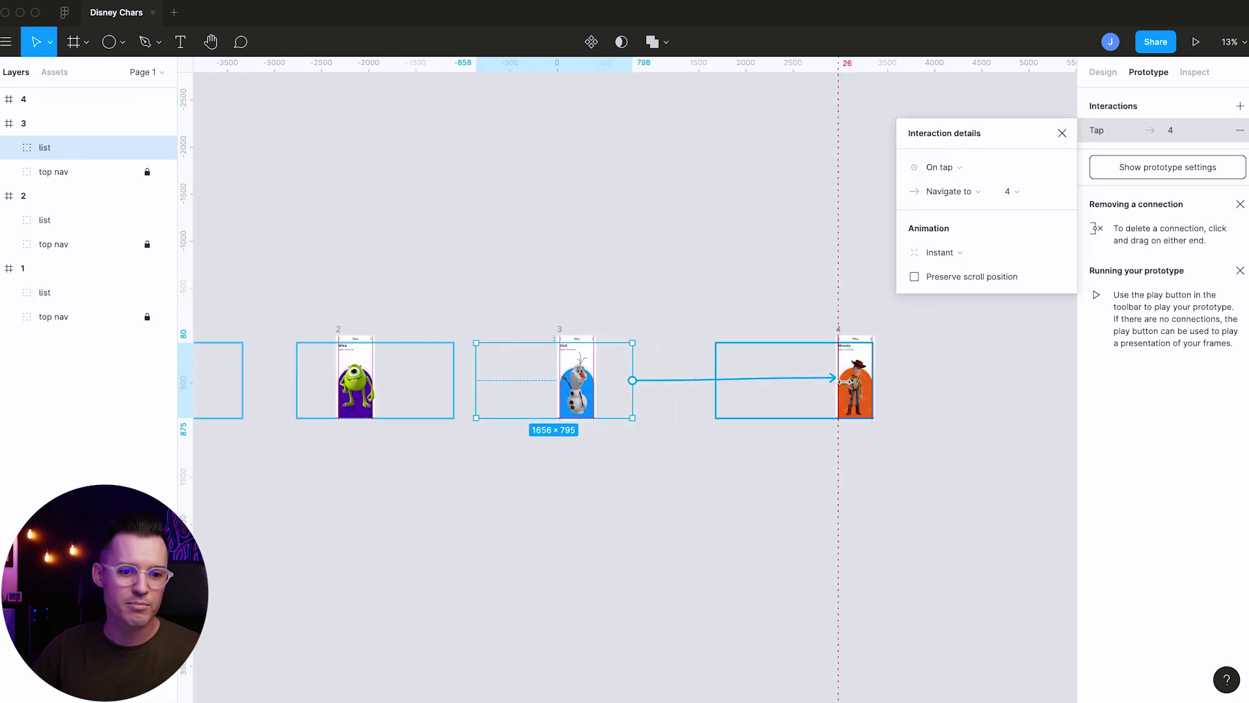
click(957, 169)
click(947, 185)
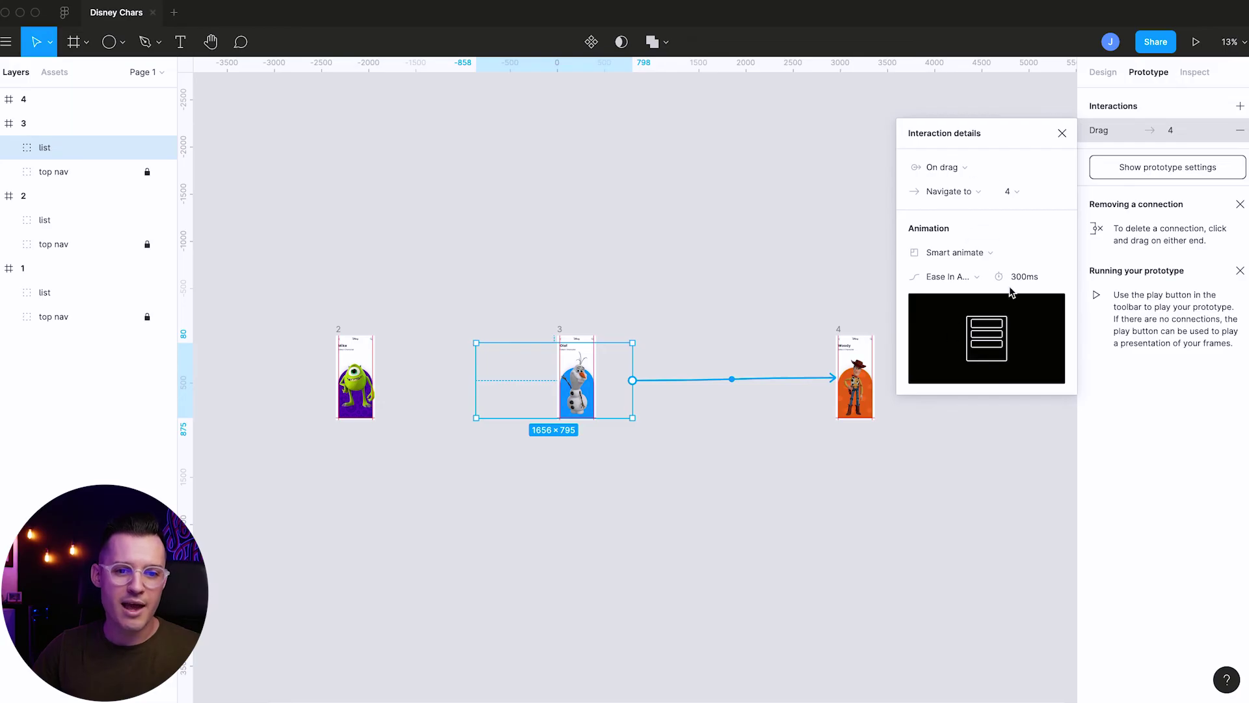
click(828, 295)
scroll(806, 325, right, 2)
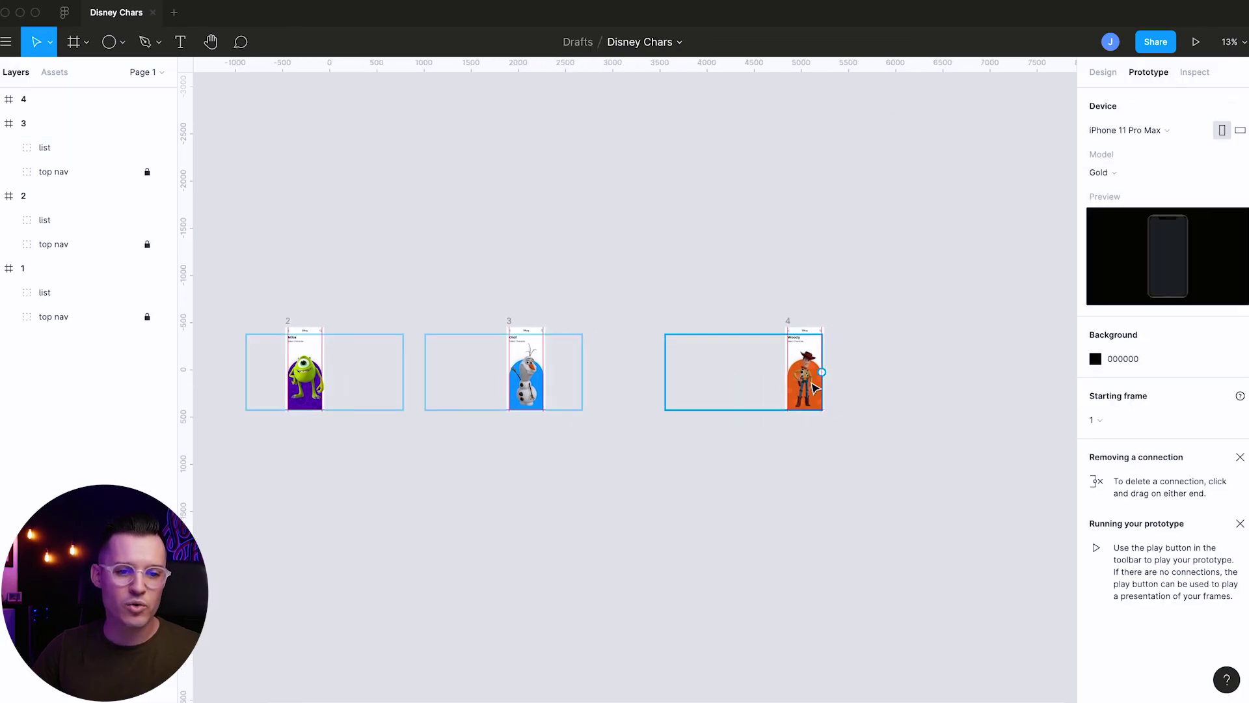
Link frame 4's list back to frame 3 with an On drag trigger
click(815, 389)
click(547, 381)
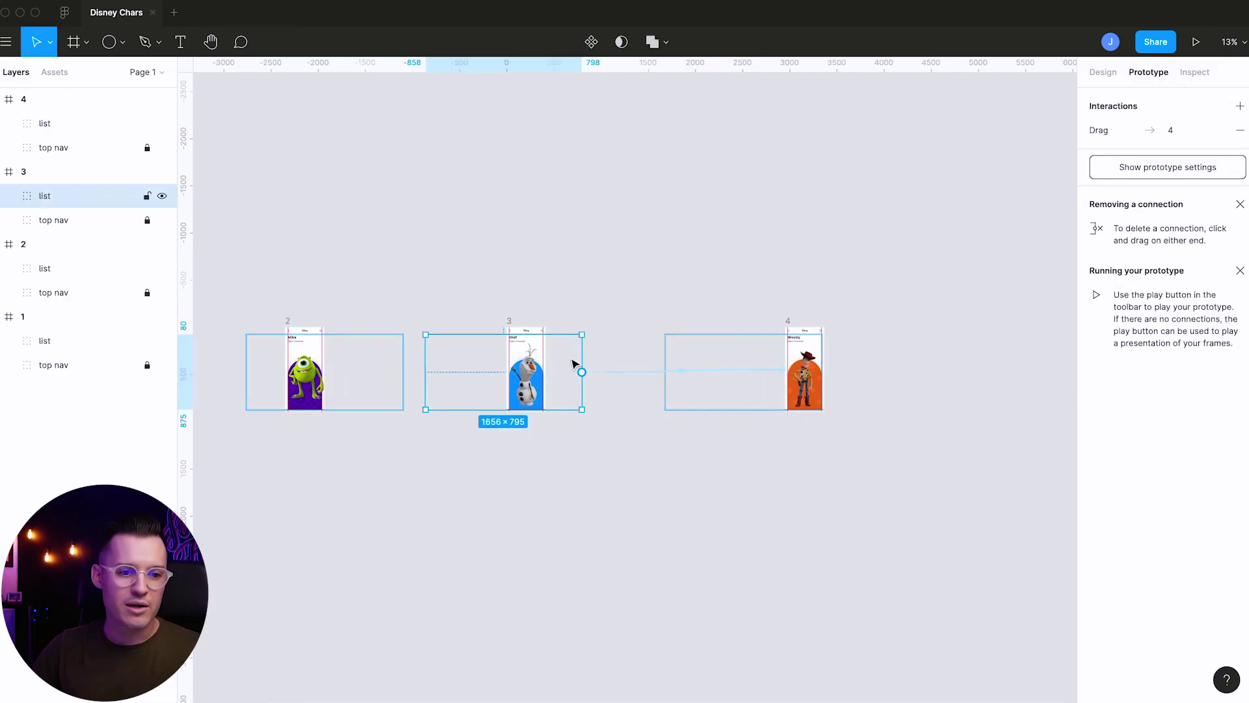
click(809, 389)
drag(823, 372, 549, 369)
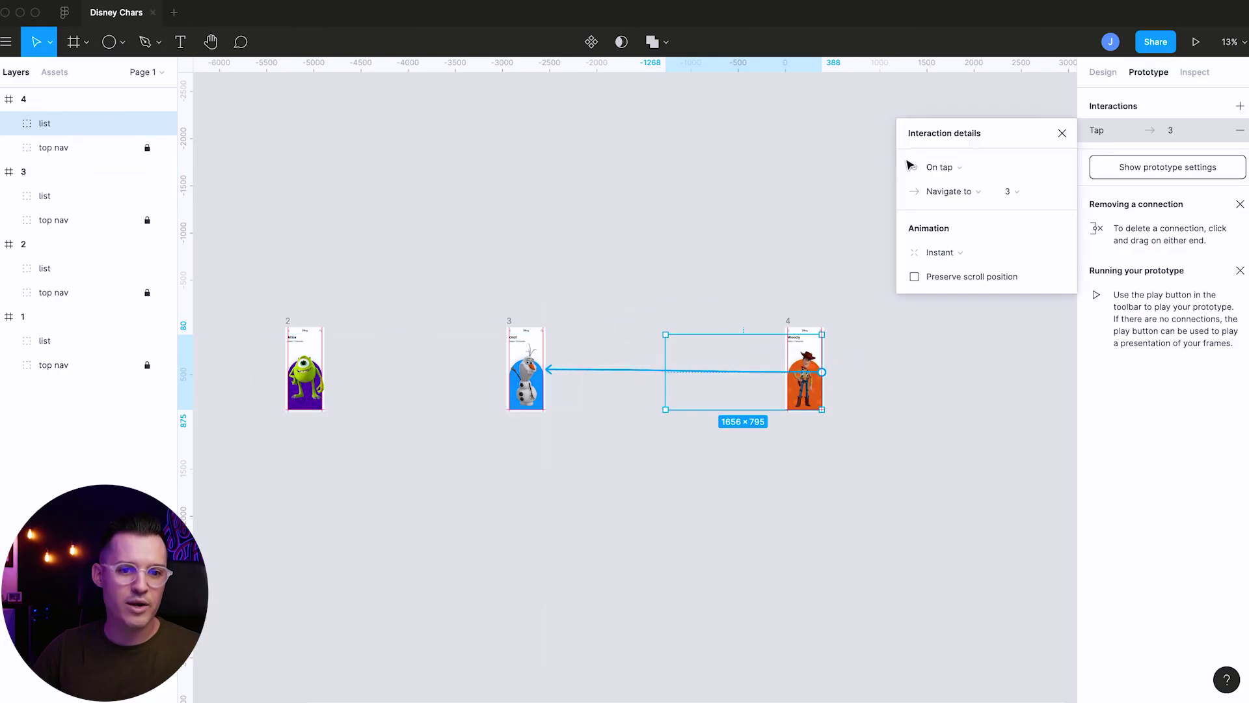
click(941, 167)
click(954, 184)
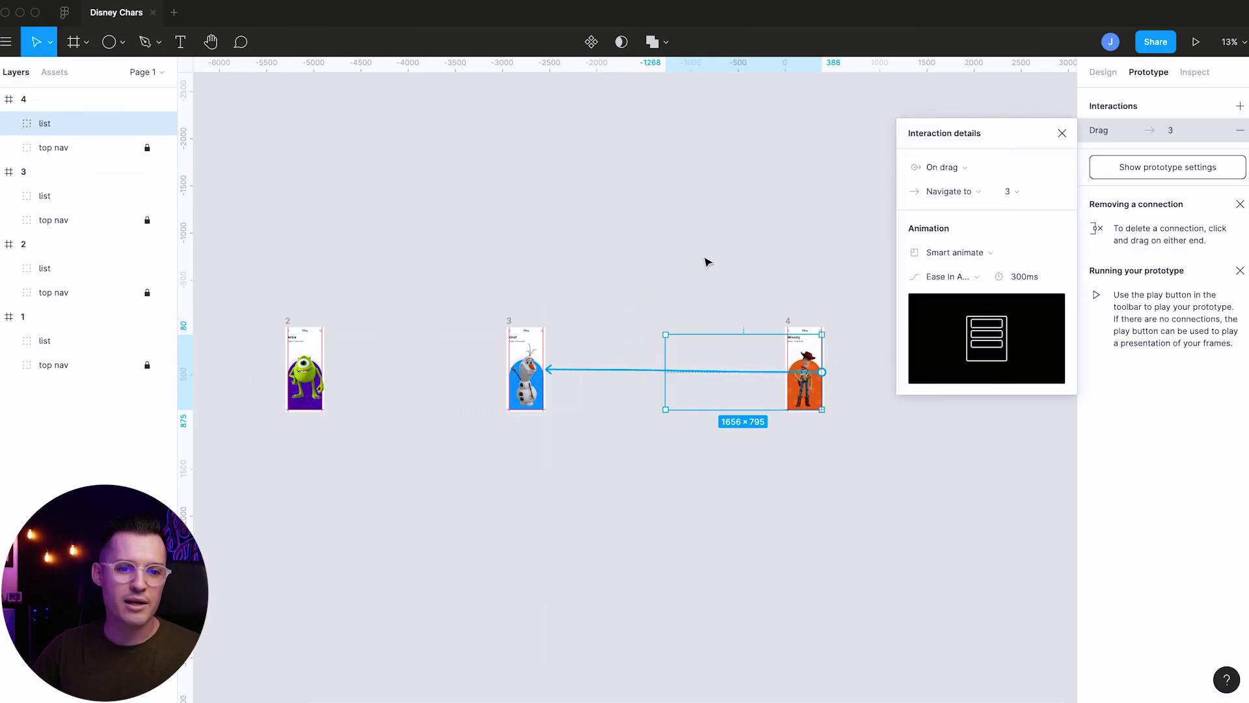
click(655, 228)
Link frame 3's list back to frame 2 with an On drag trigger
scroll(683, 273, left, 5)
click(755, 312)
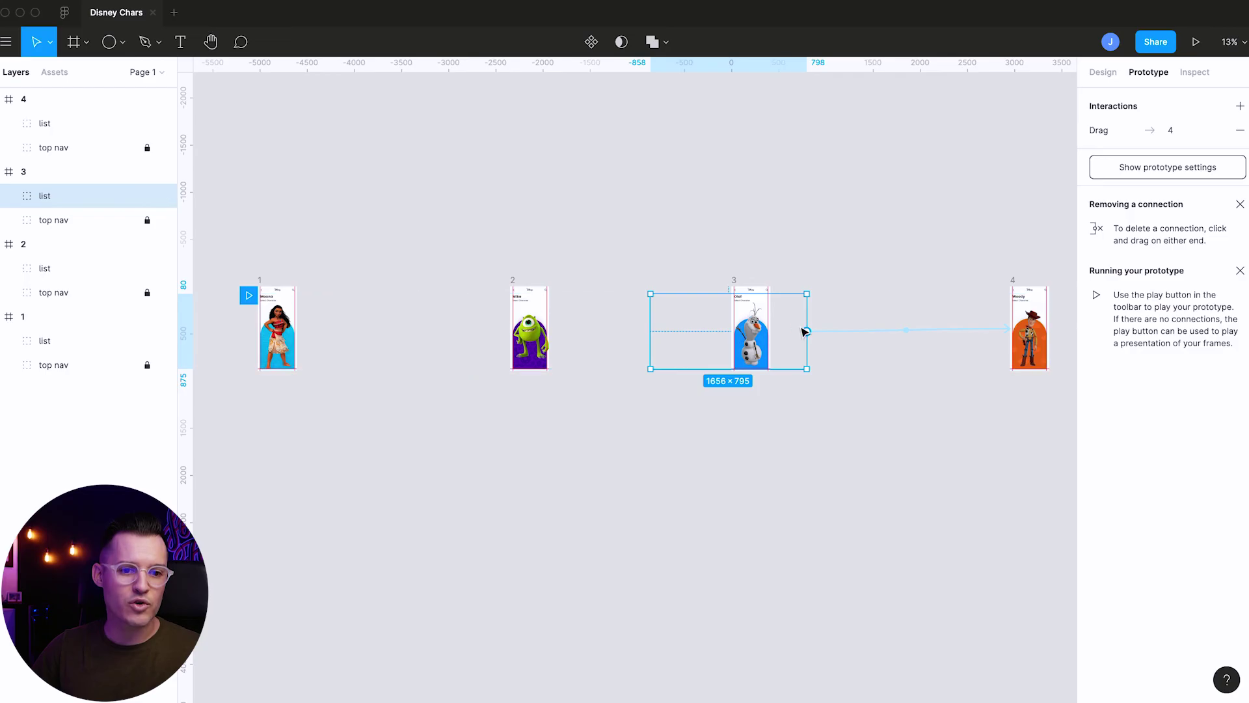
drag(807, 331, 541, 344)
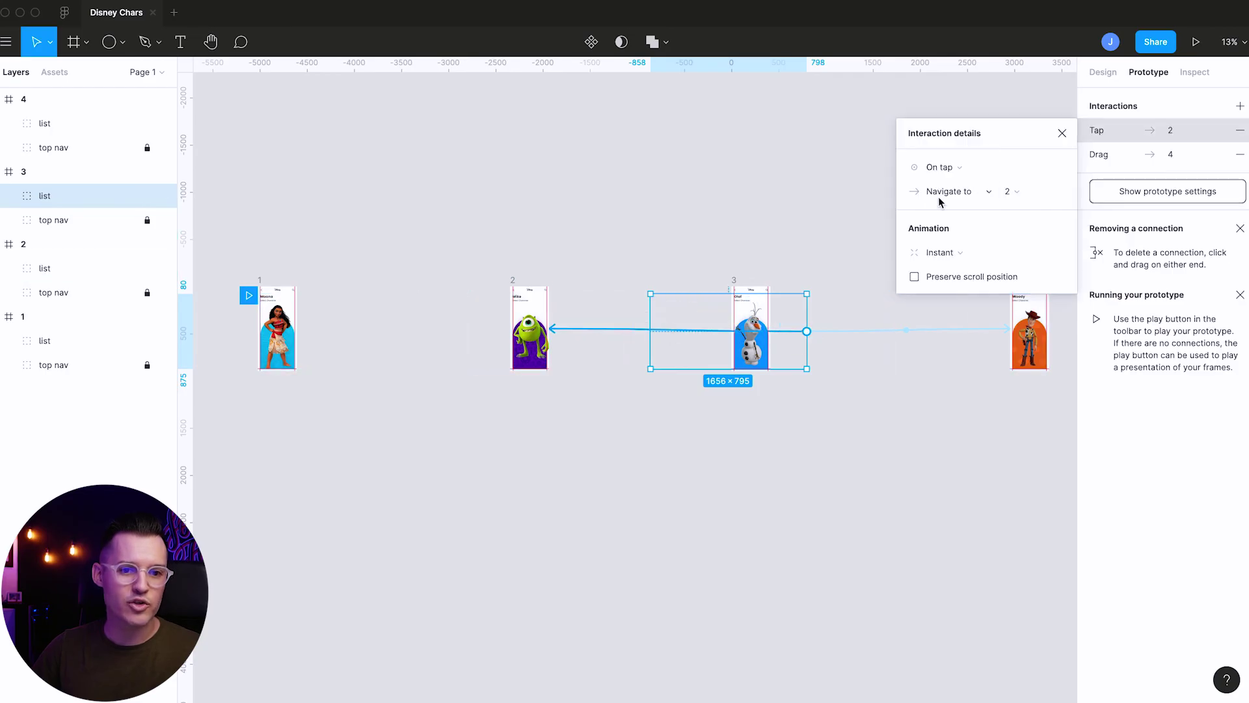
click(962, 169)
click(957, 185)
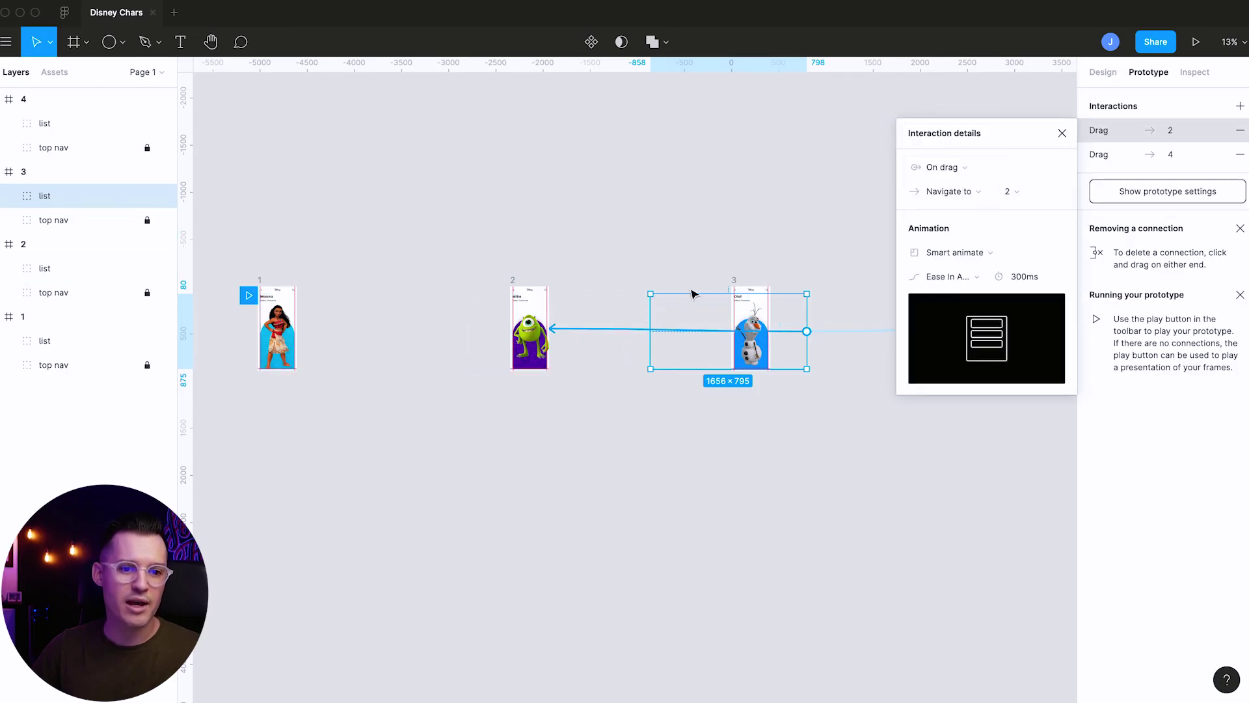
click(428, 237)
Link frame 2's list back to frame 1 with an On drag trigger
scroll(691, 237, left, 3)
click(695, 338)
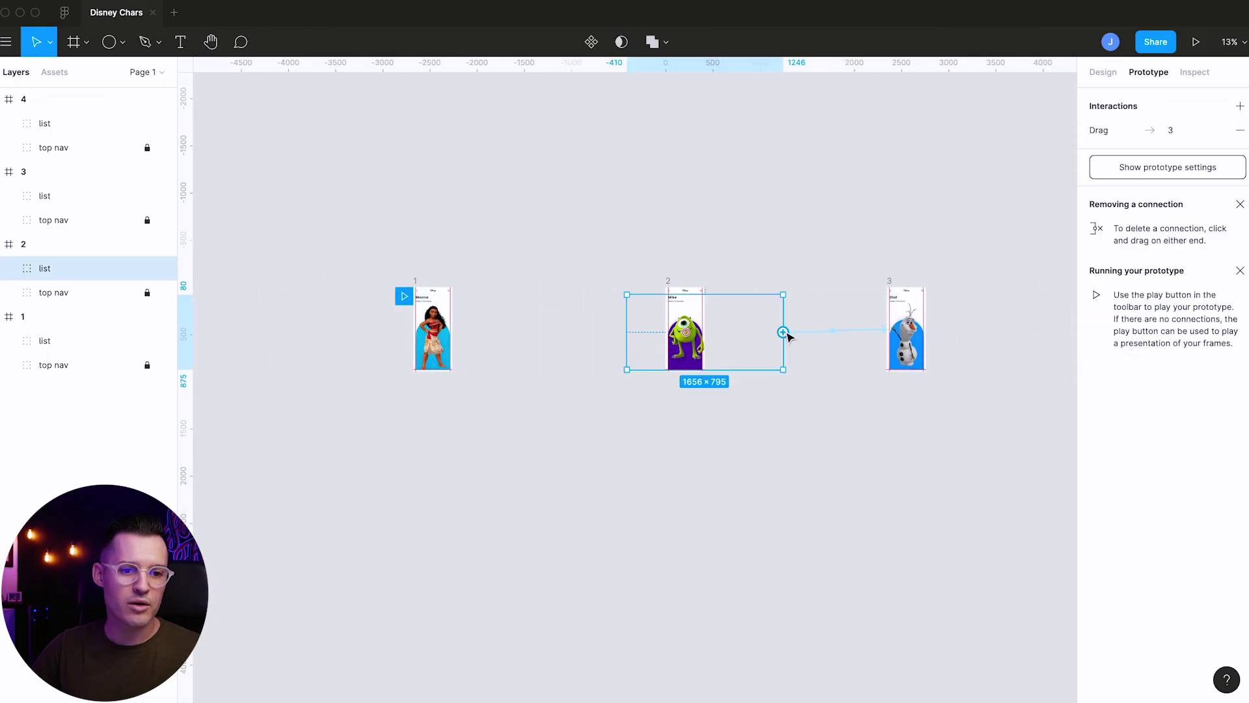
drag(783, 332, 452, 330)
click(965, 174)
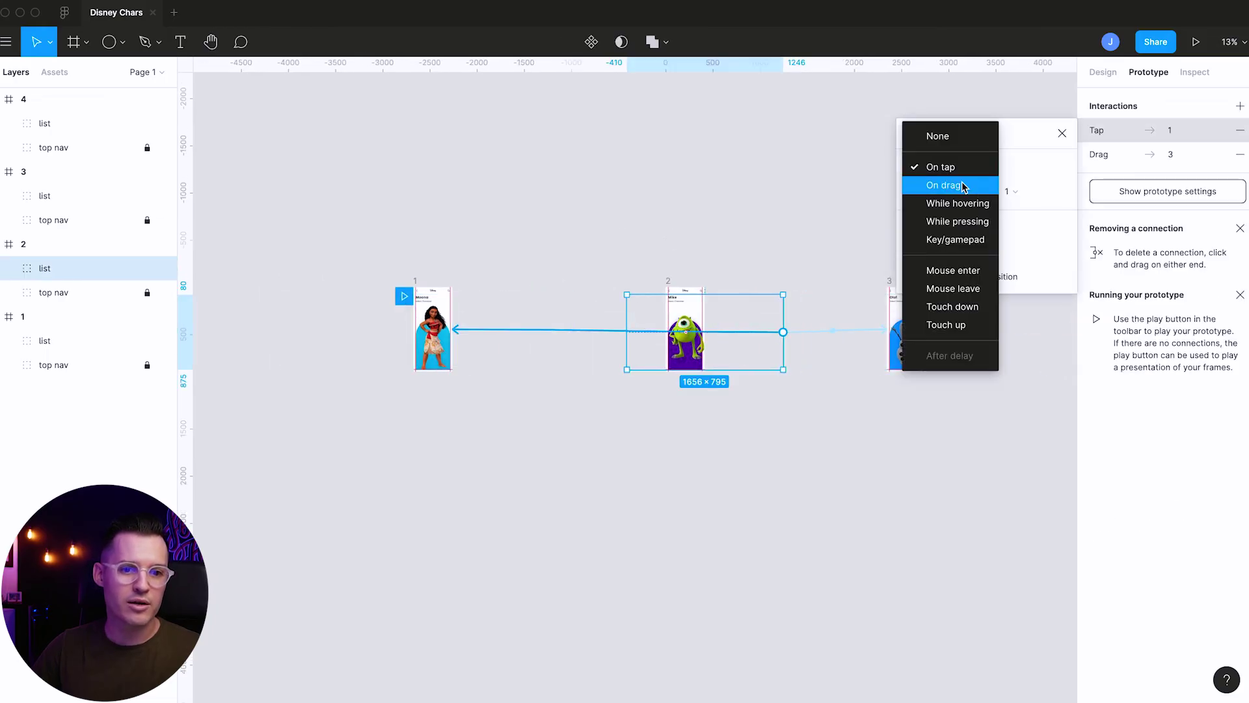
click(963, 184)
click(419, 282)
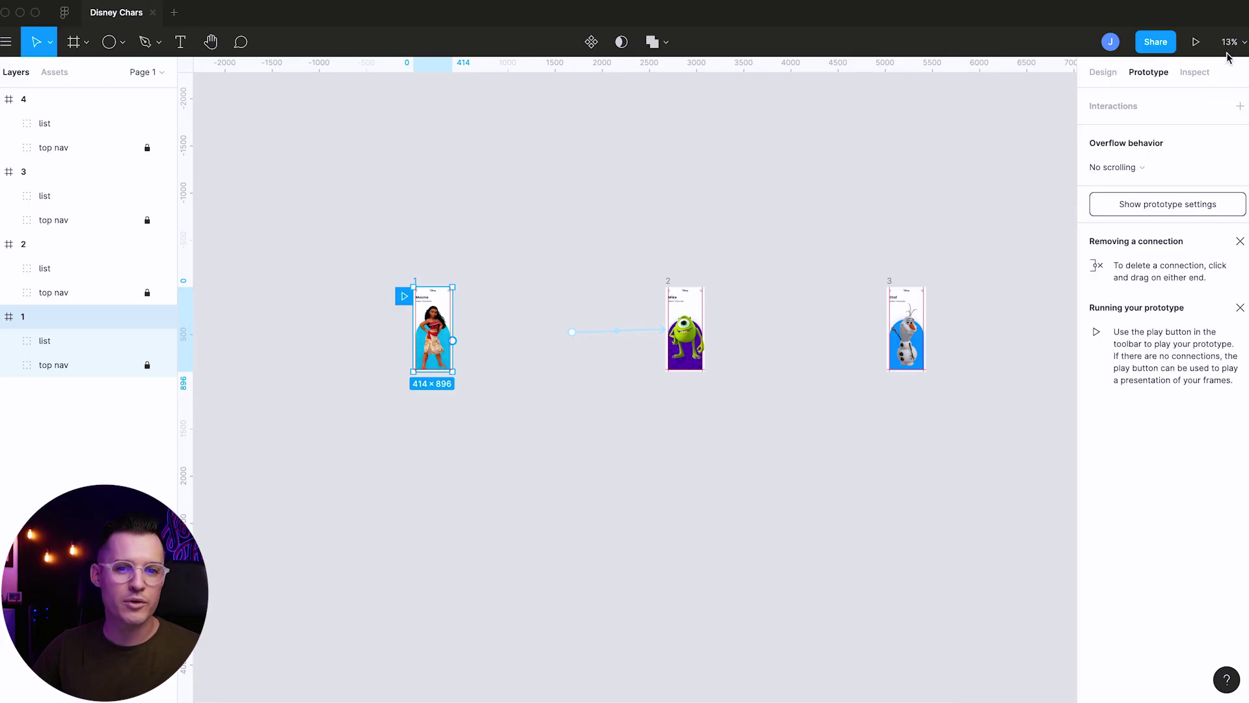
Present the prototype and swipe the cards between Moana, Mike, Olaf and Woody and back
key(super+alt+Return)
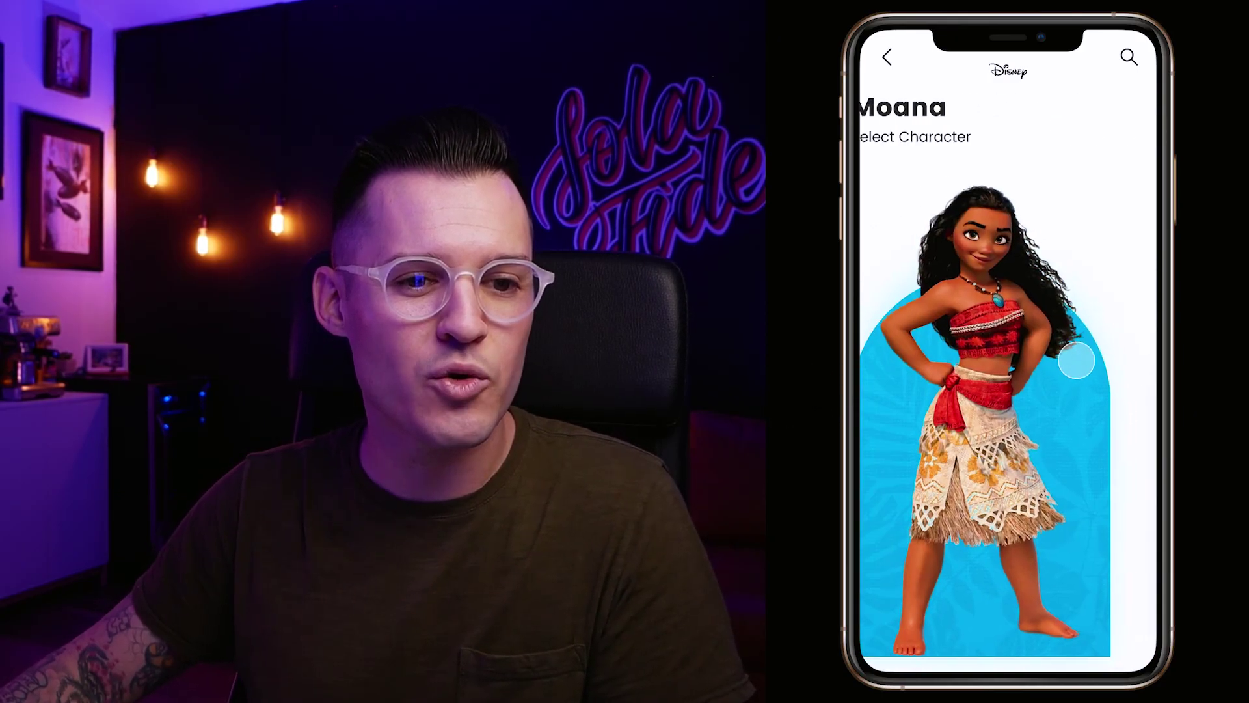
drag(868, 390, 1037, 376)
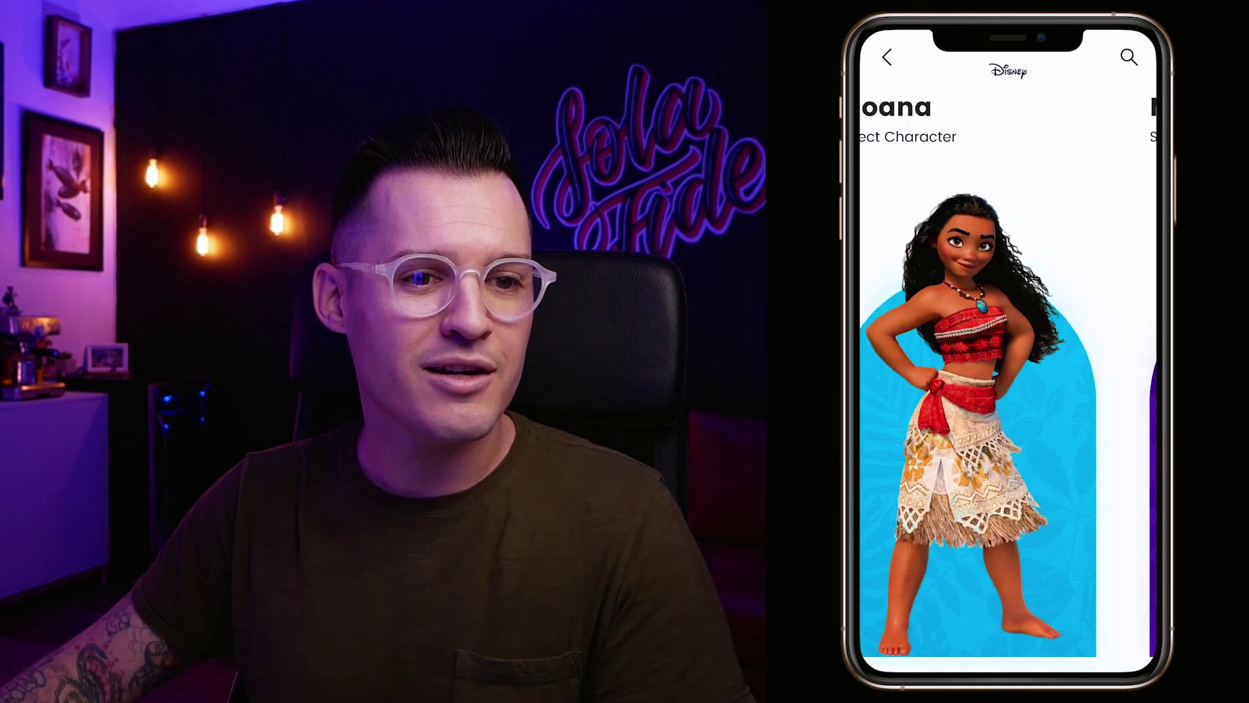
drag(1073, 424, 798, 450)
drag(1081, 455, 800, 459)
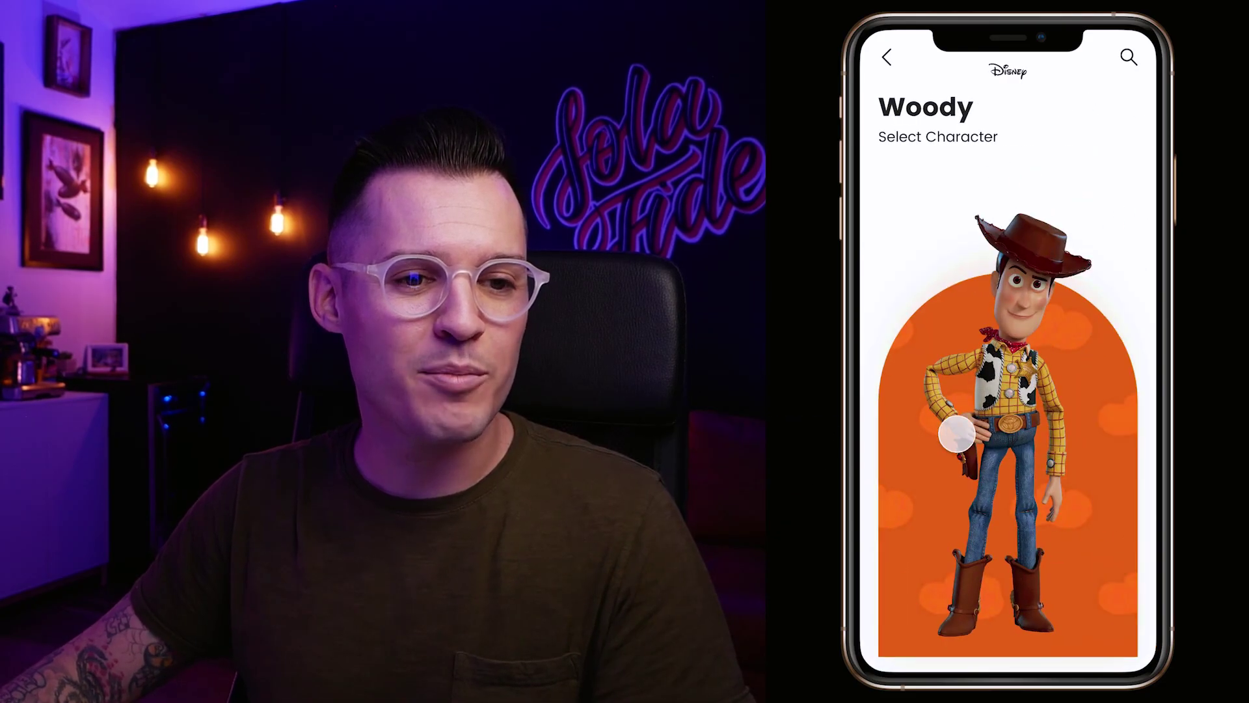
drag(924, 455, 1213, 455)
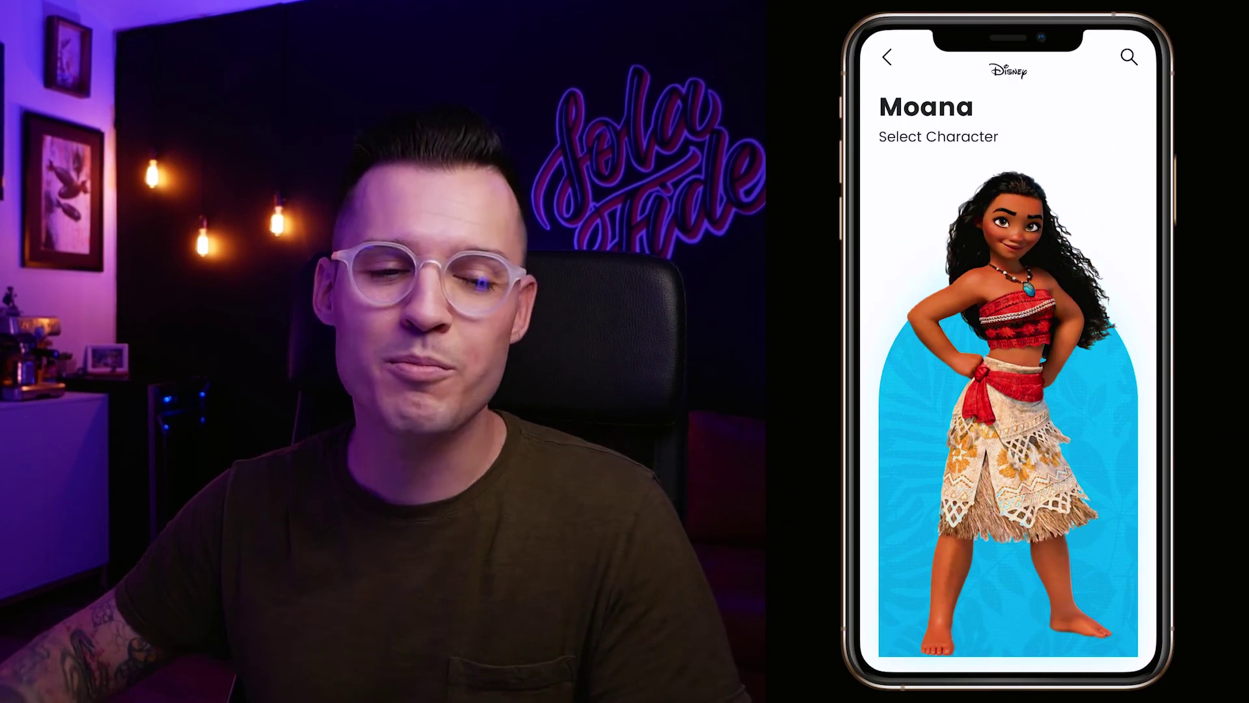